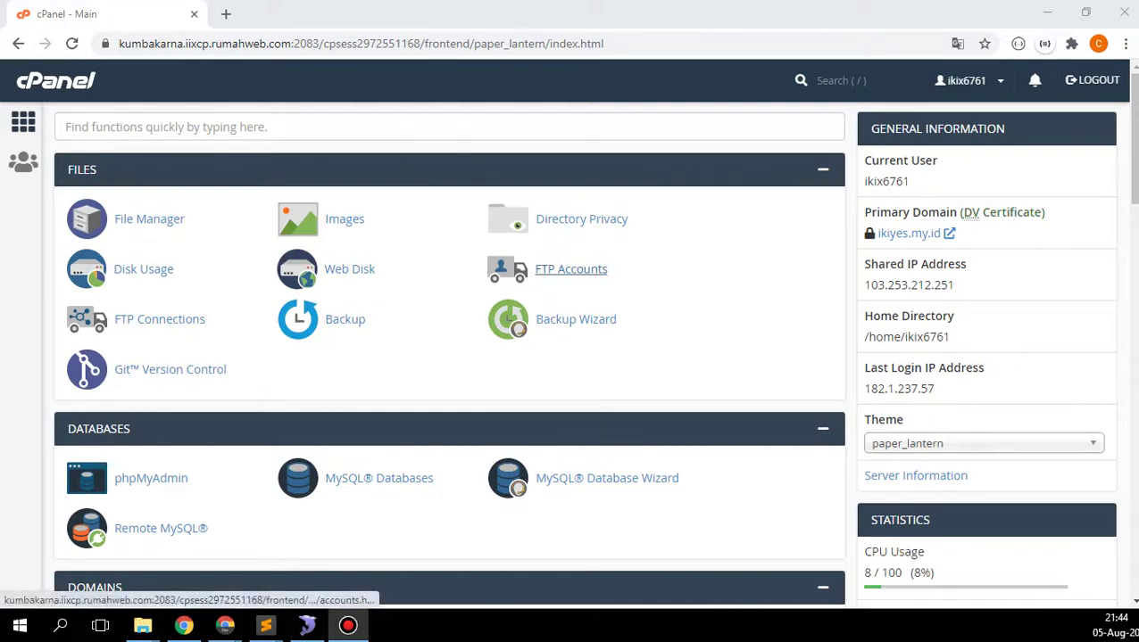
Browse the cPanel home page and open the MySQL Databases page.
left_click(570, 269)
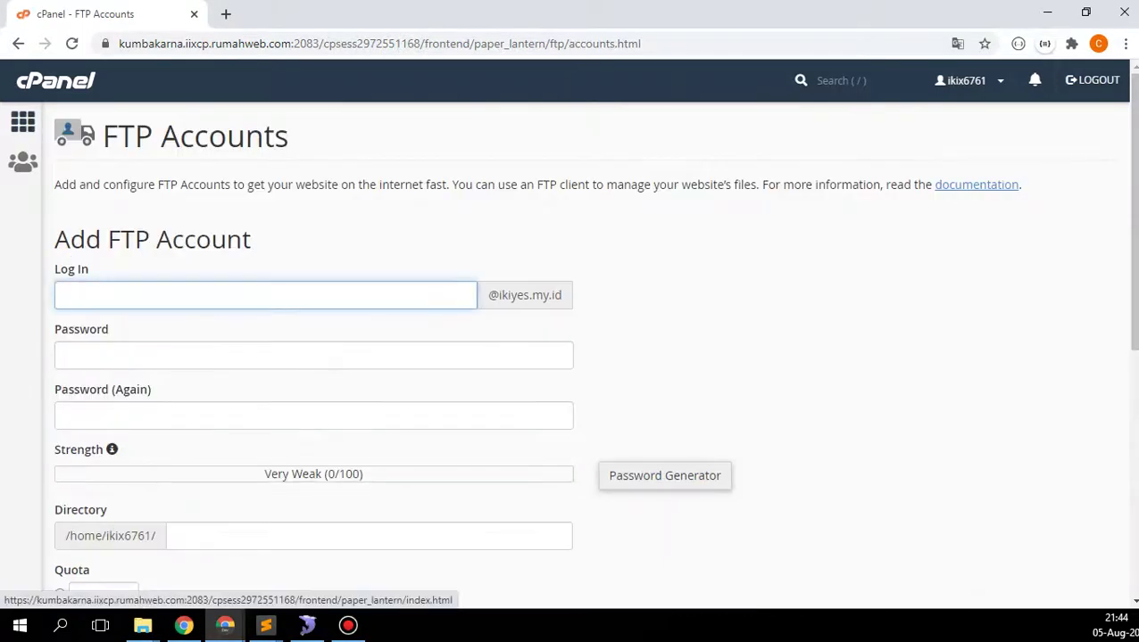
left_click(23, 122)
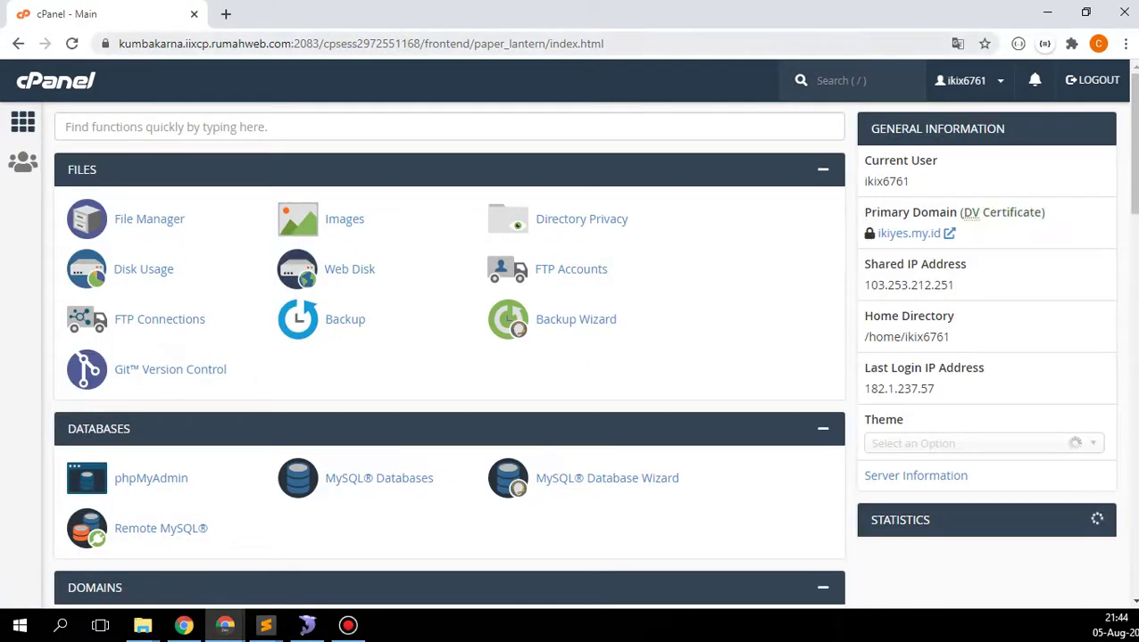
left_click_drag(119, 43, 603, 43)
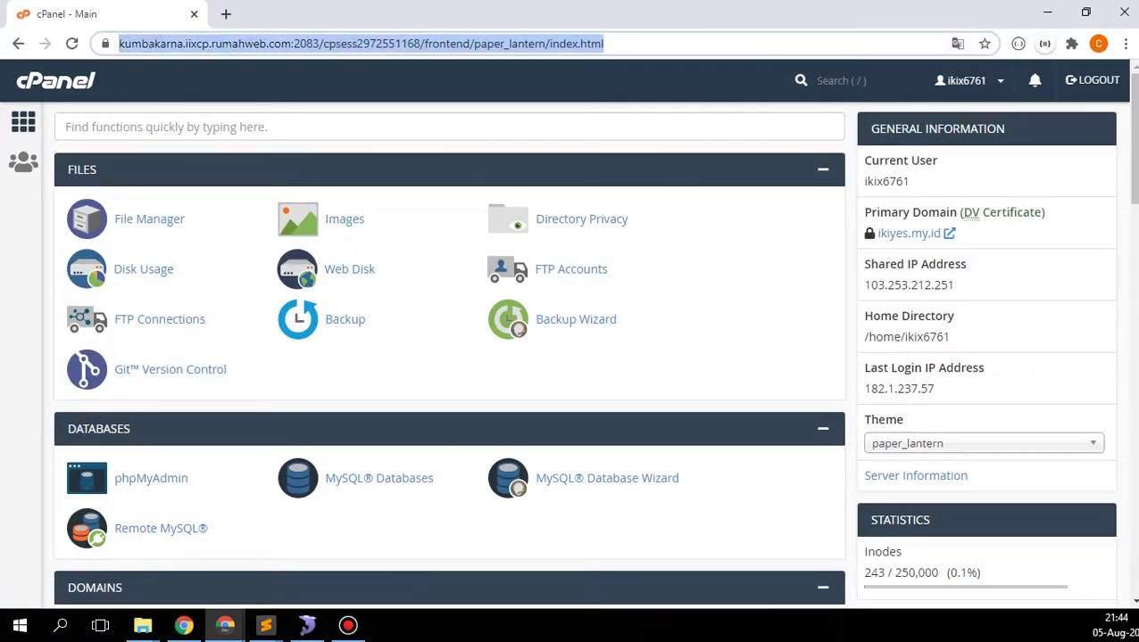
left_click(589, 364)
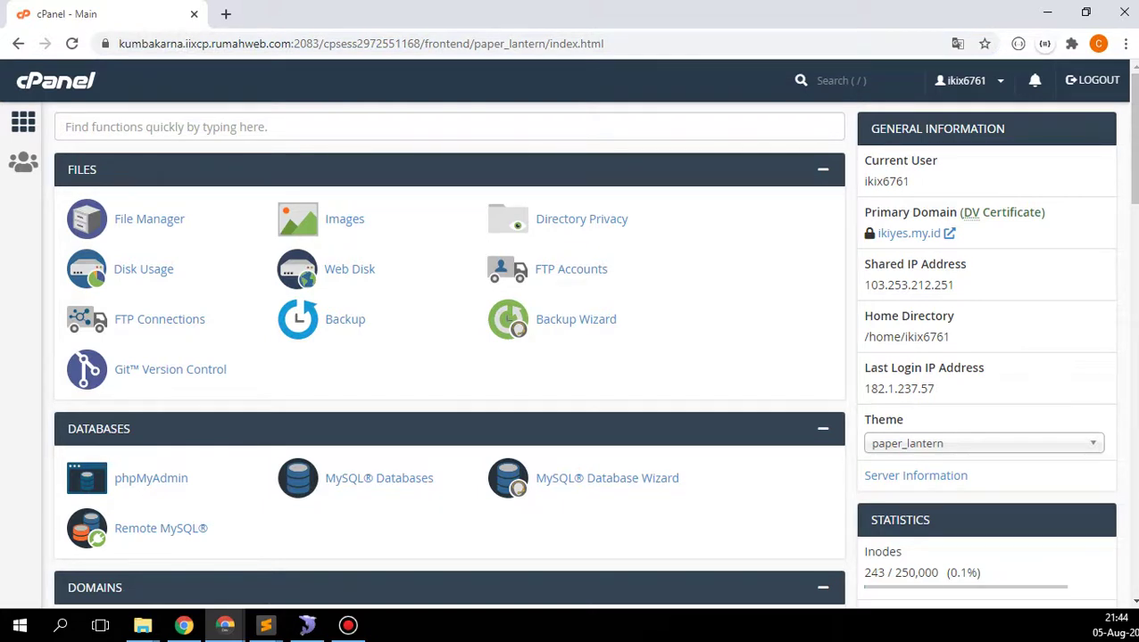
scroll(303, 472, "down", 5)
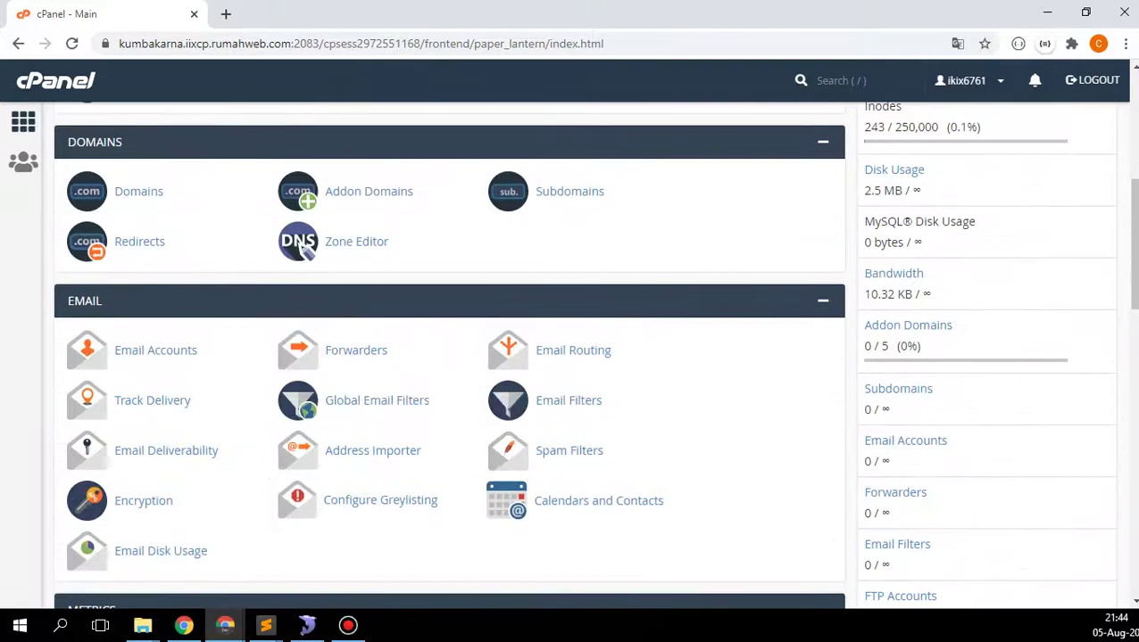
scroll(303, 471, "up", 2)
scroll(304, 471, "up", 3)
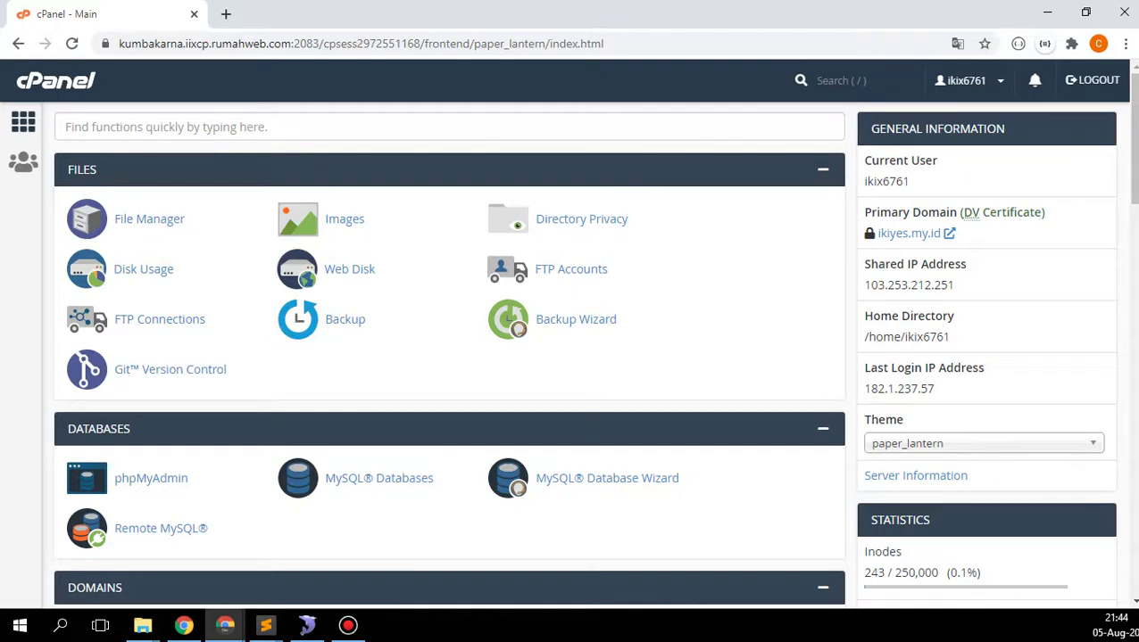
left_click(378, 479)
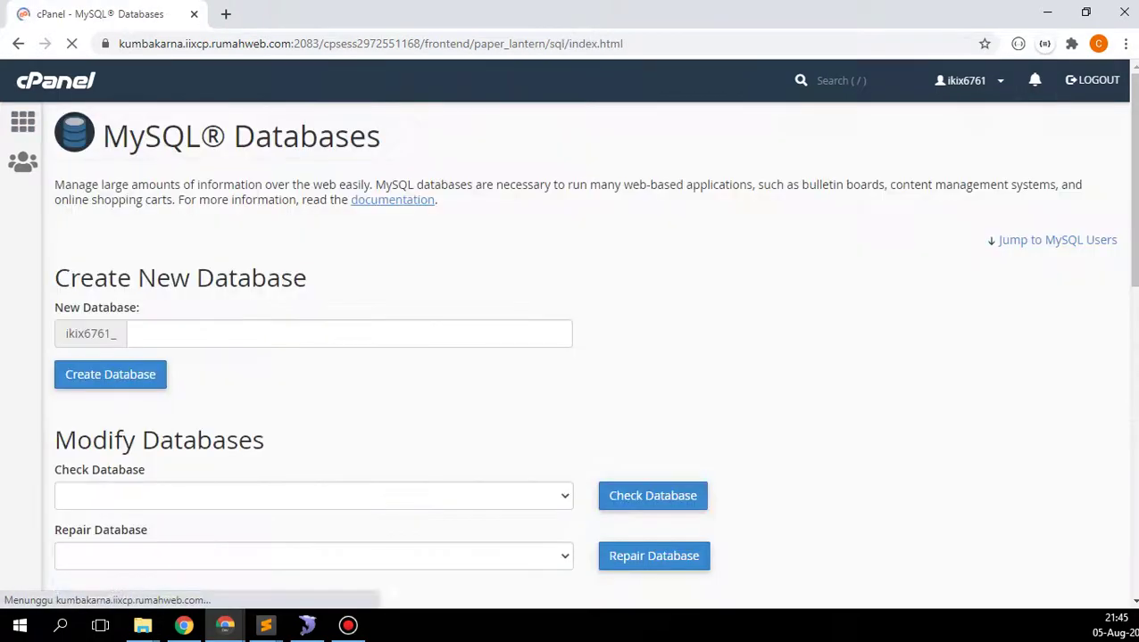
left_click(23, 121)
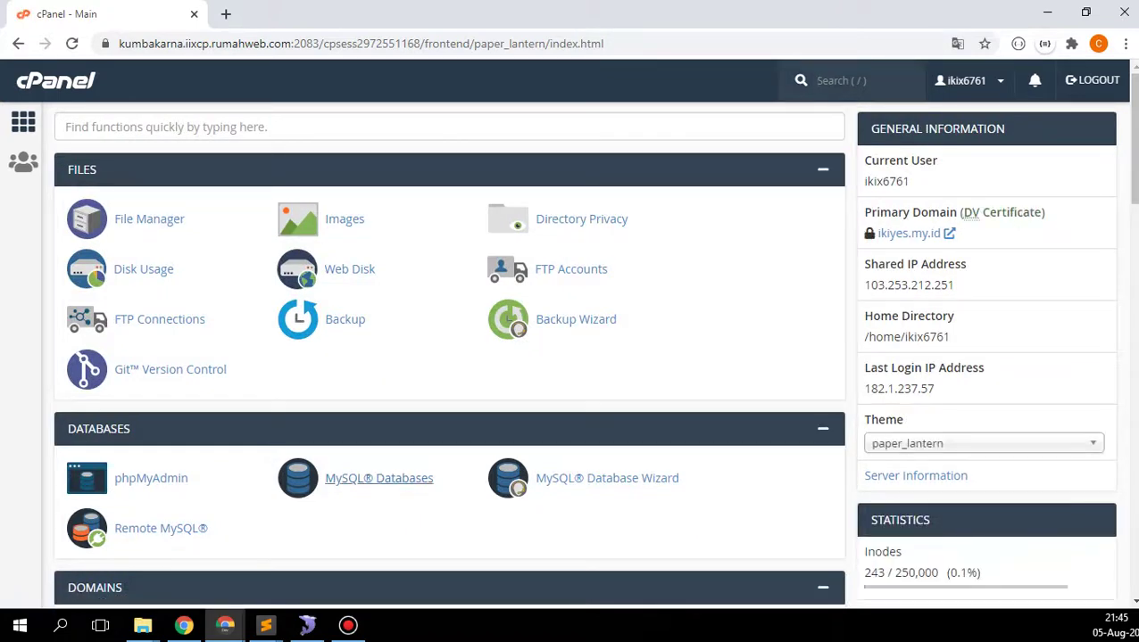
left_click(379, 478)
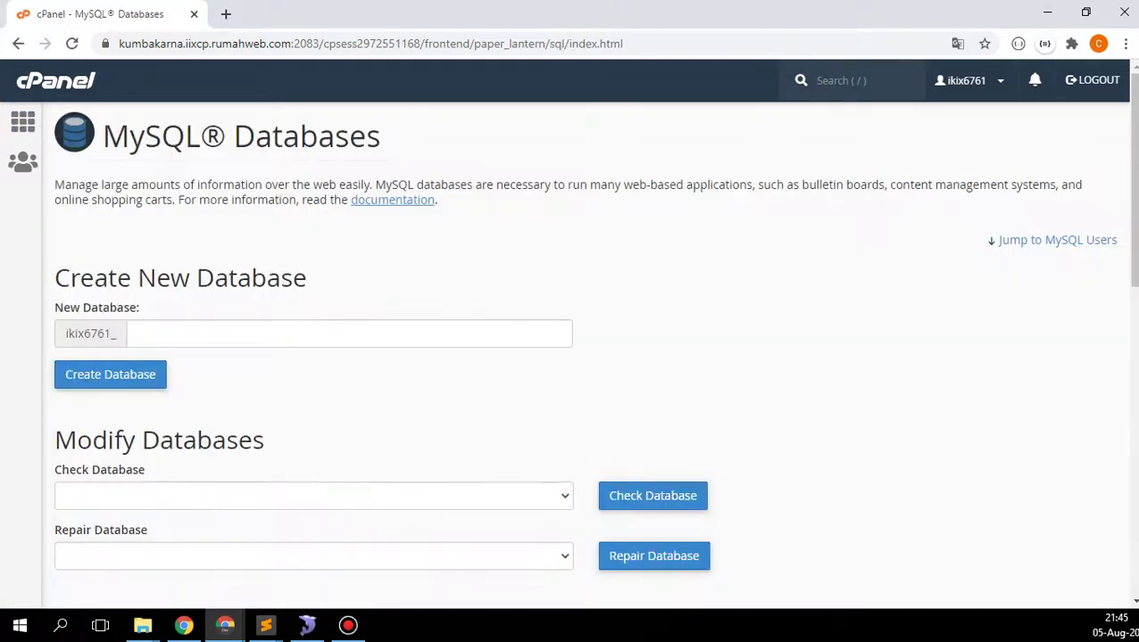
Create the database candy (ikix6761_candy) and return to the MySQL databases page.
left_click(137, 333)
key("Down")
key("Return")
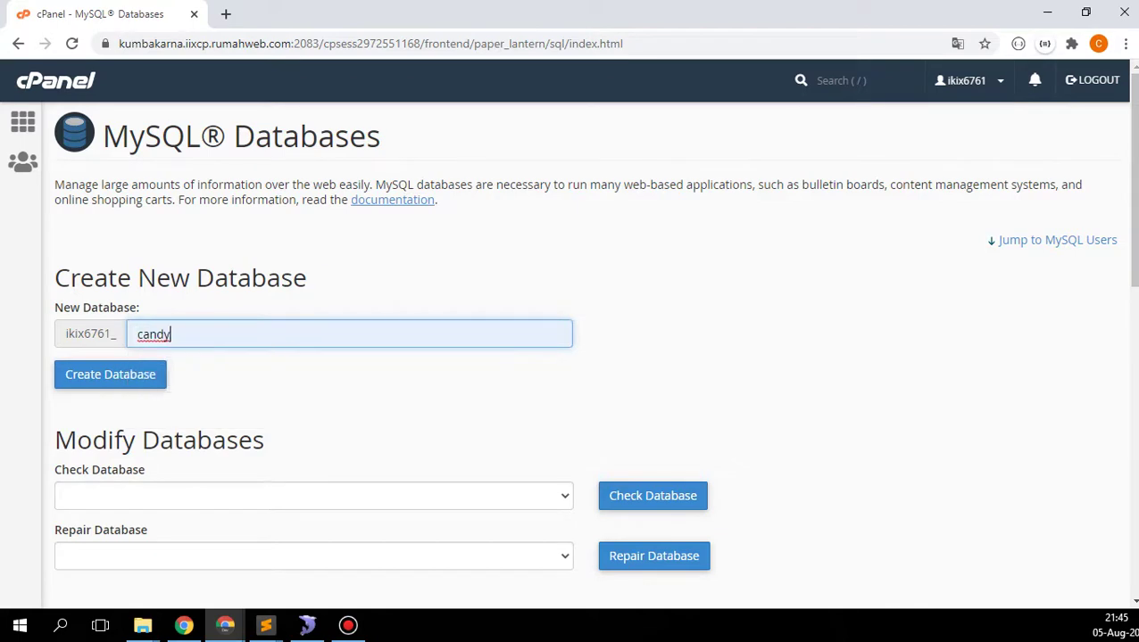
left_click(147, 373)
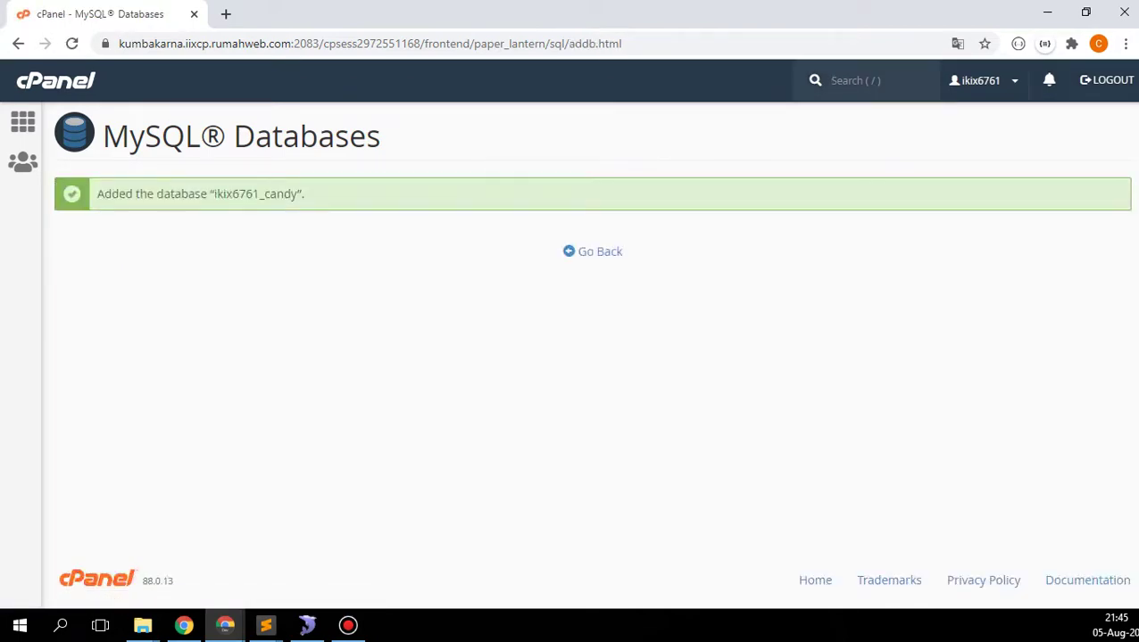
triple_click(201, 194)
left_click(392, 255)
left_click(598, 252)
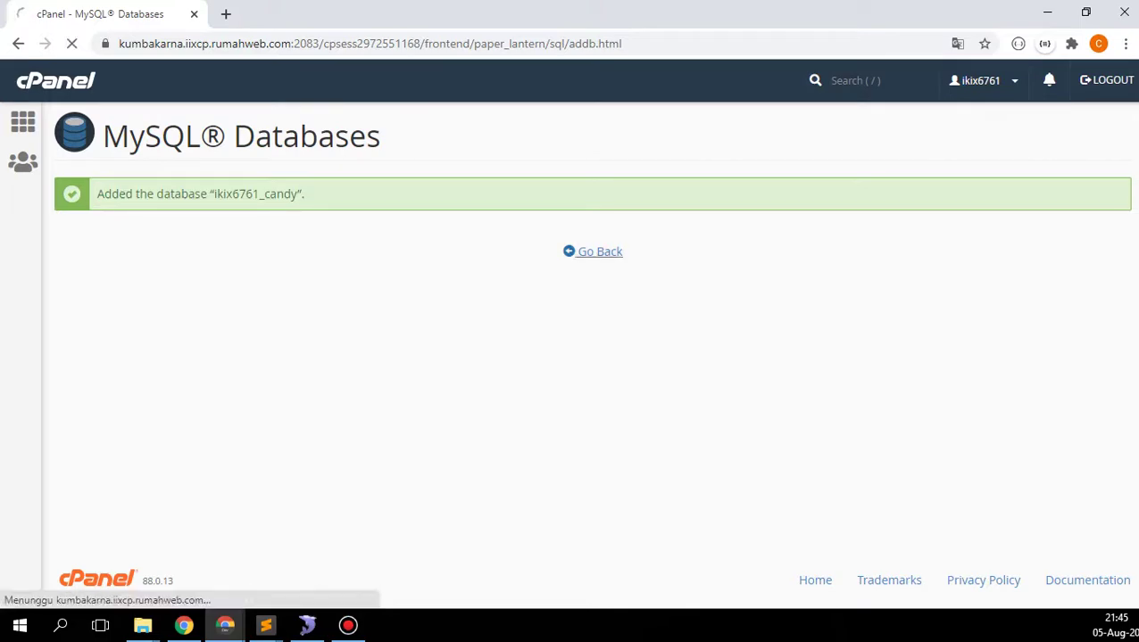
Enter root as the username for a new MySQL user.
scroll(570, 357, "down", 5)
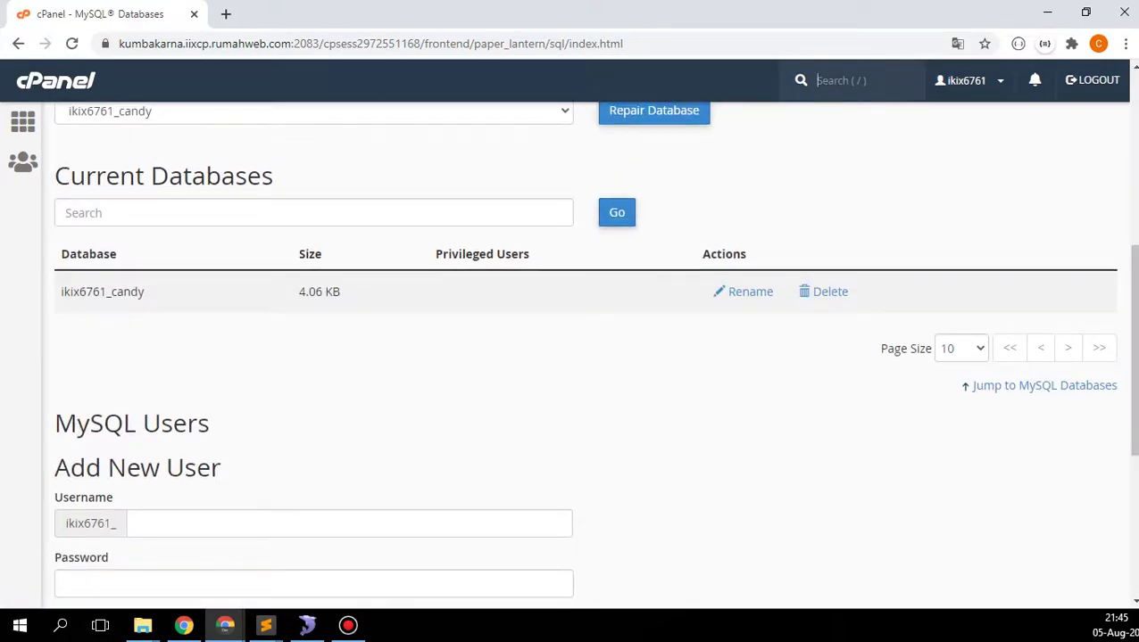
double_click(102, 292)
scroll(569, 357, "down", 4)
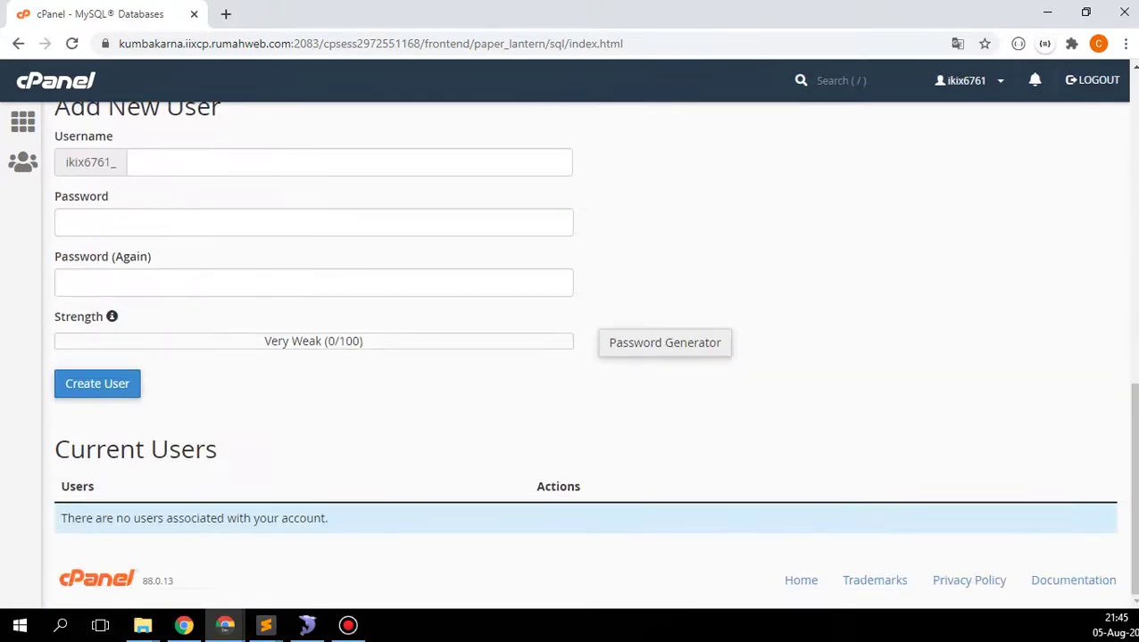
left_click_drag(56, 109, 217, 450)
scroll(570, 357, "up", 3)
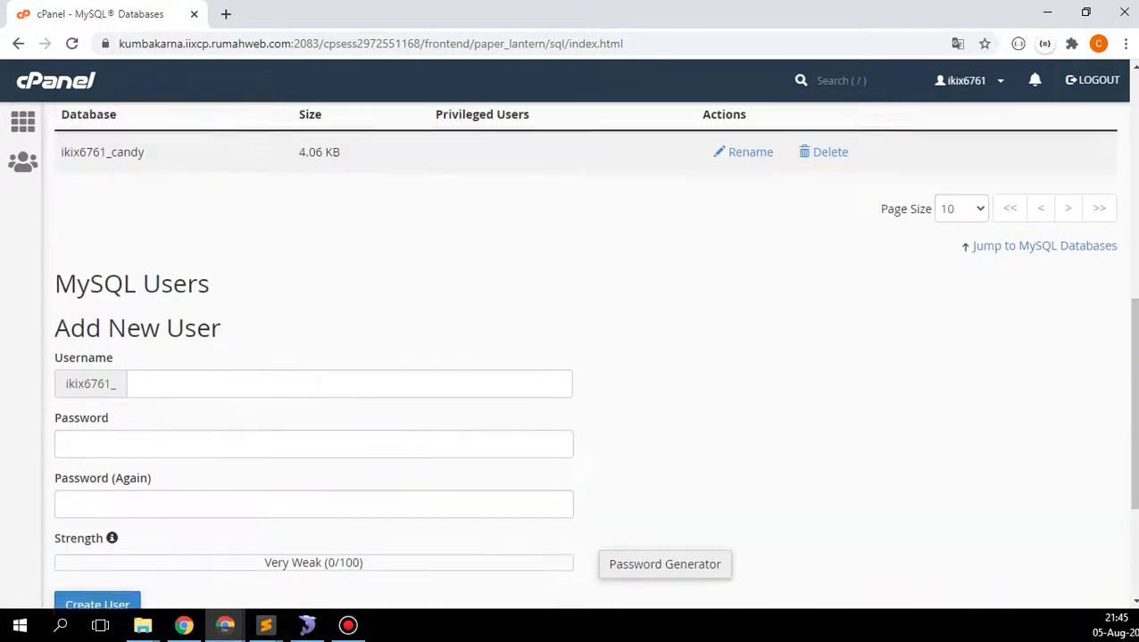
left_click(348, 385)
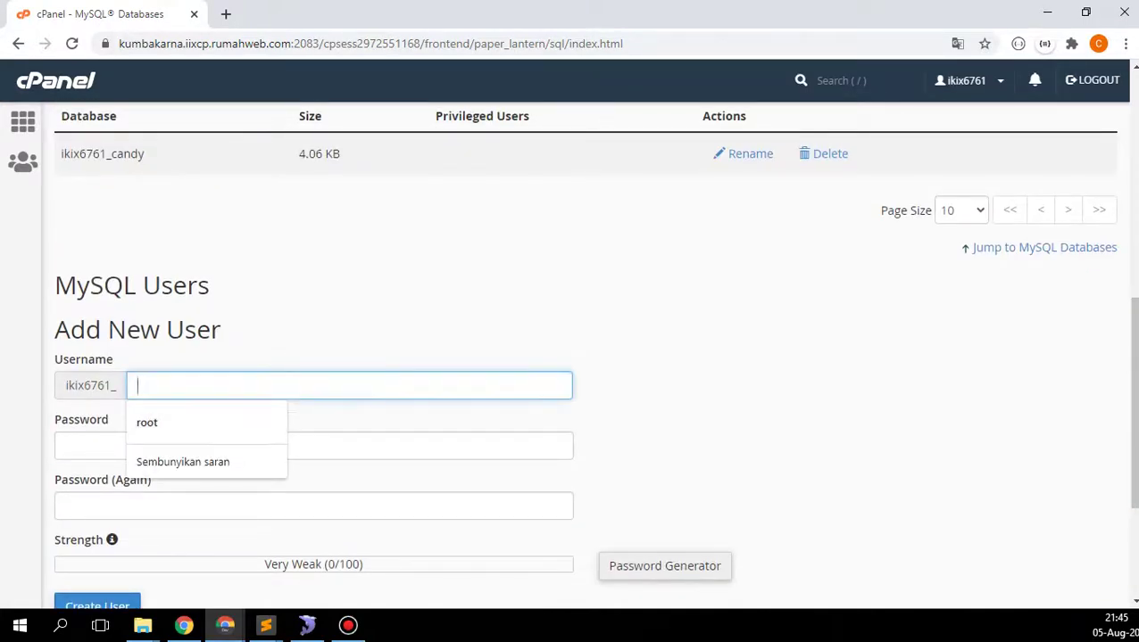
key("Return")
left_click_drag(64, 385, 117, 385)
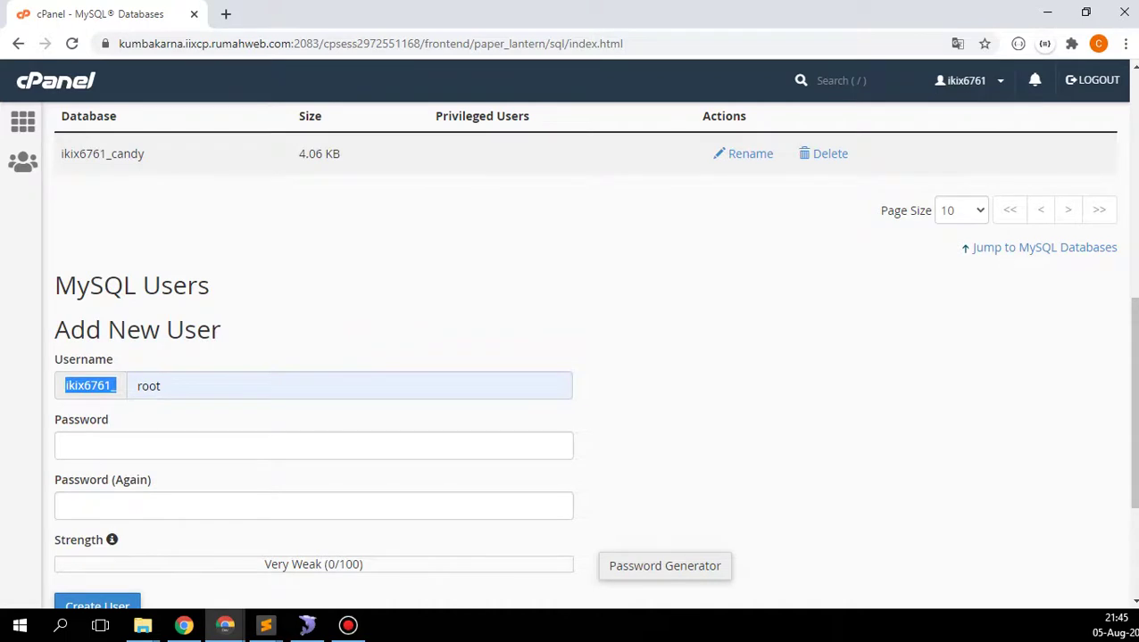
scroll(569, 357, "down", 3)
Fill in the new user's password and its confirmation.
left_click(312, 222)
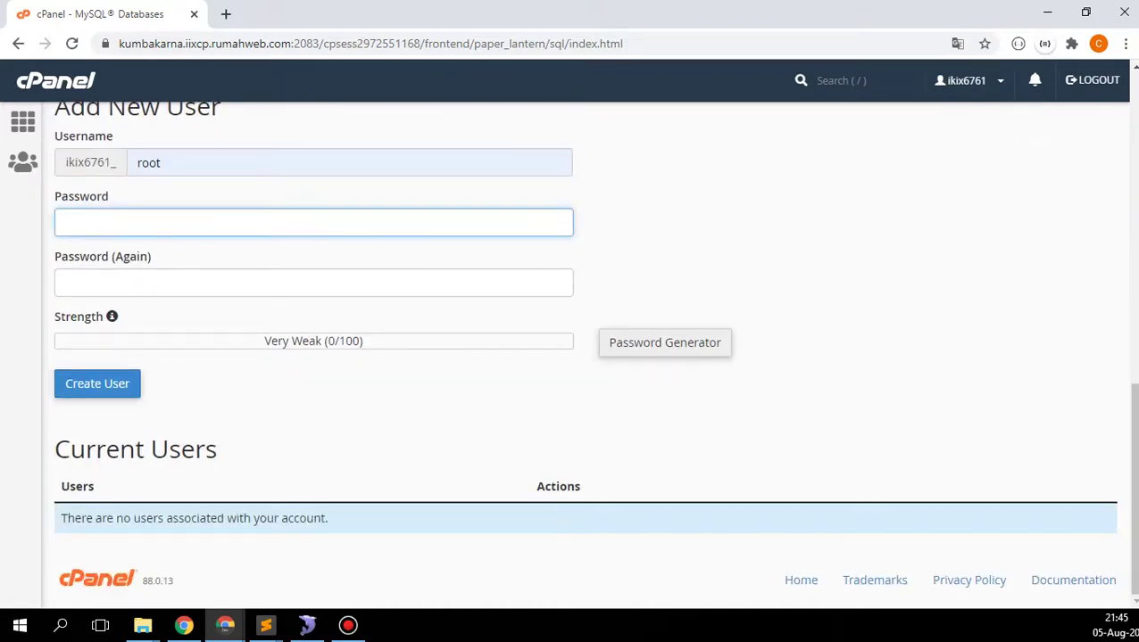
type("•••••••")
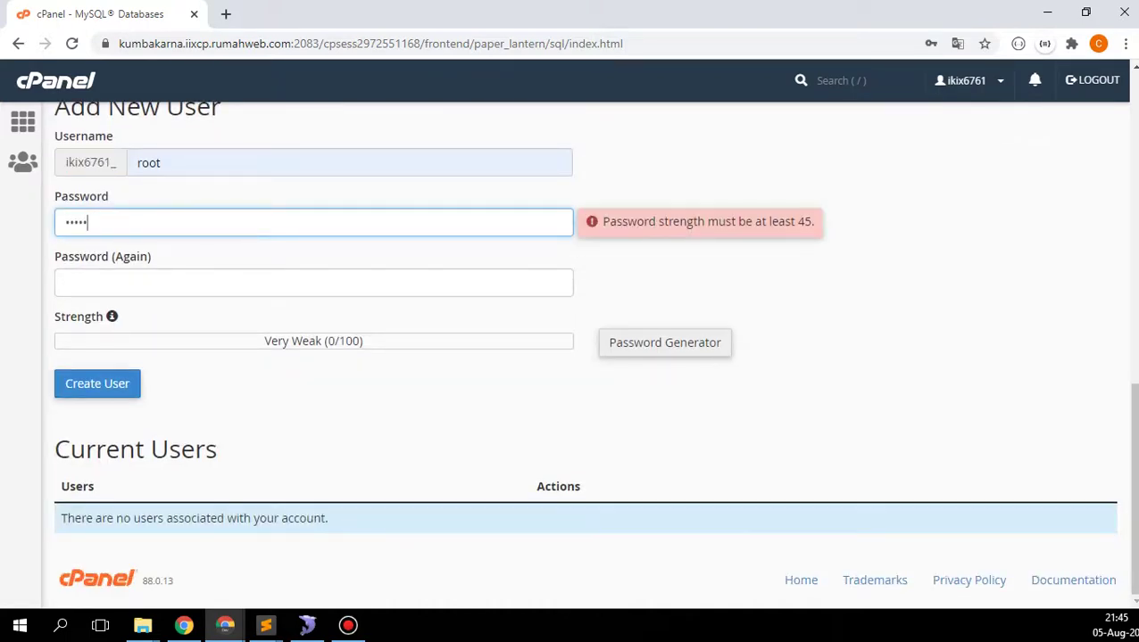
type("•")
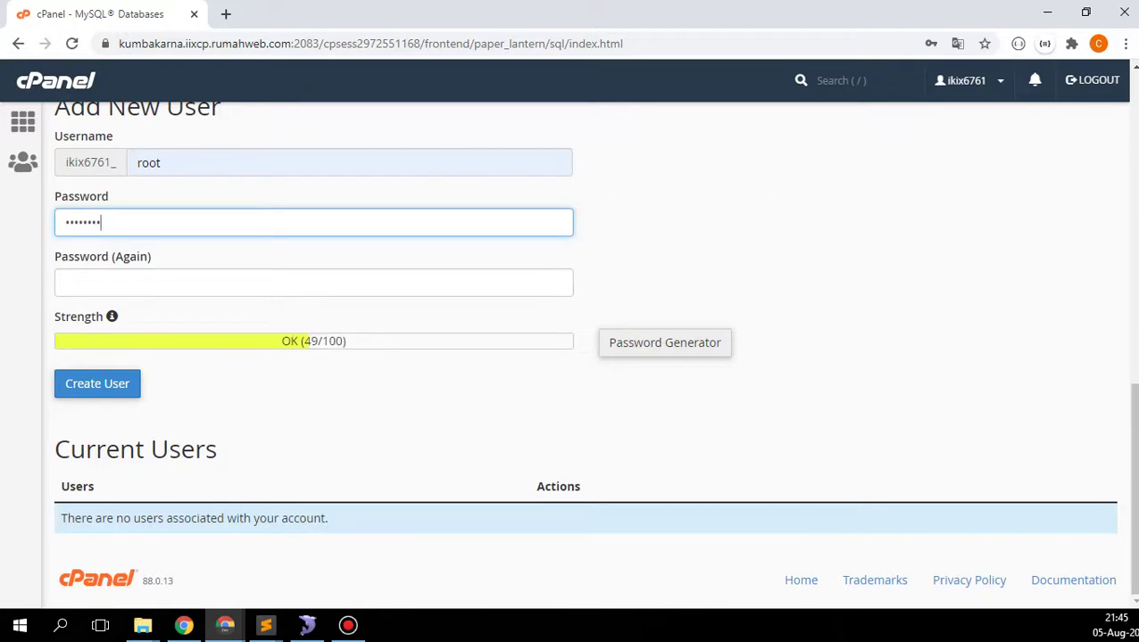
type("•••")
key("Tab")
type("•")
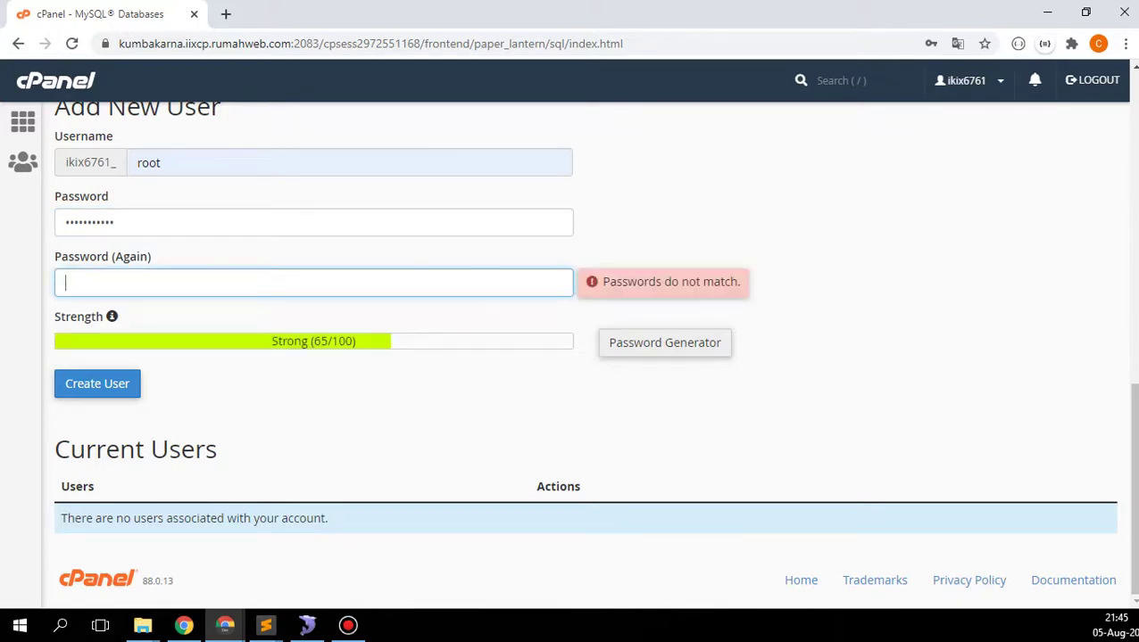
type("•••••••")
key("ctrl+a")
type("•••••••••••")
key("shift+Tab")
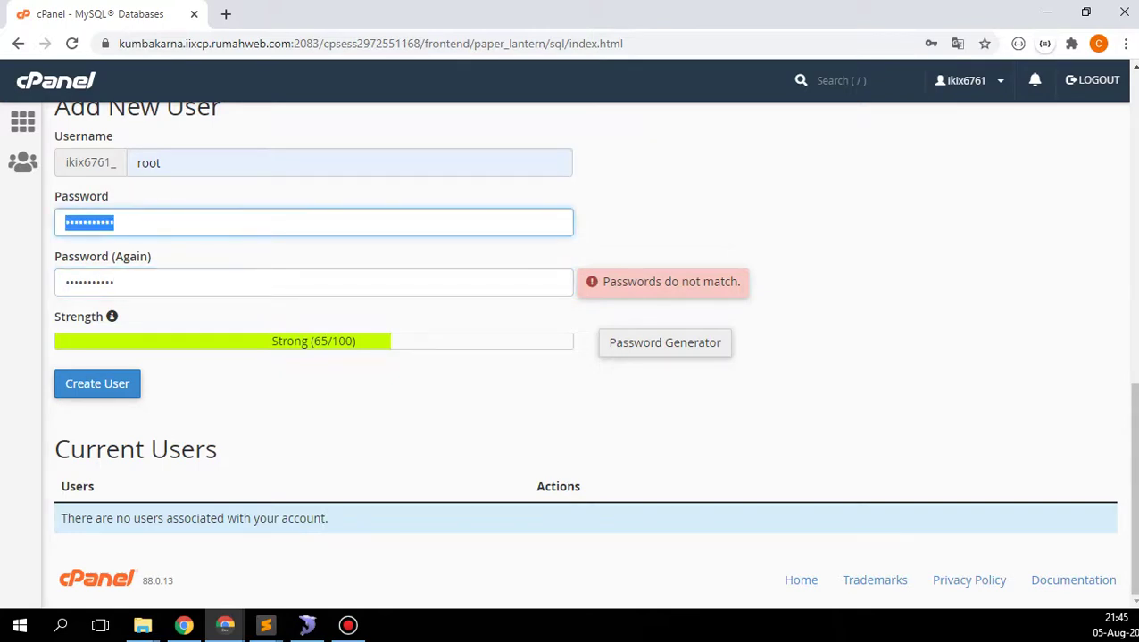
type("•••••••••••")
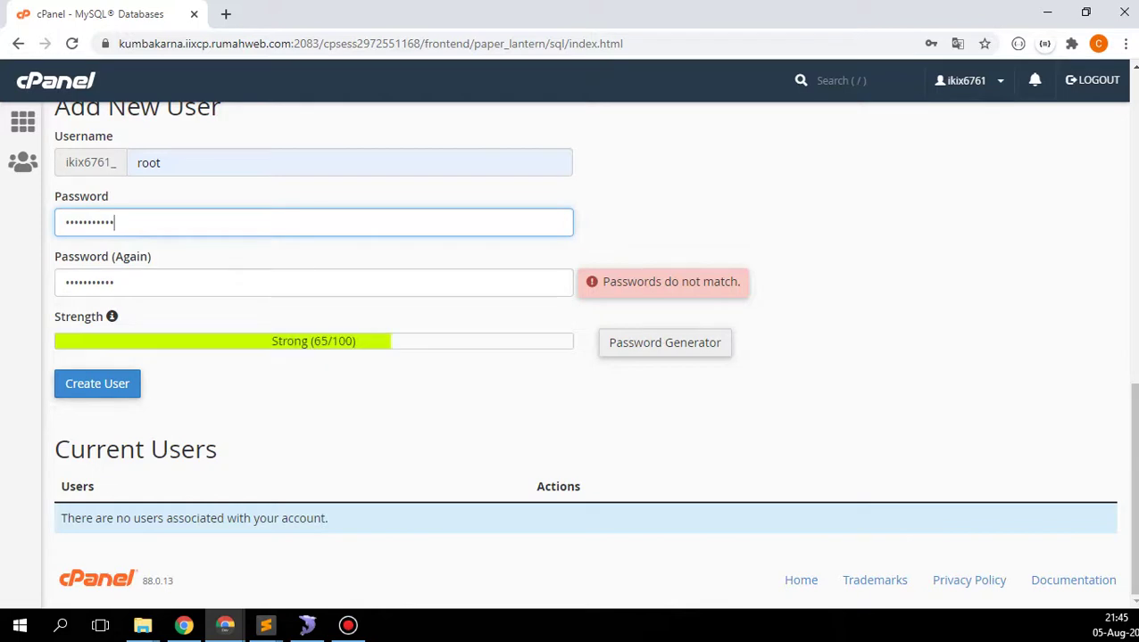
Retype a new password in both fields, create the user, and save the password in Chrome.
left_click(259, 398)
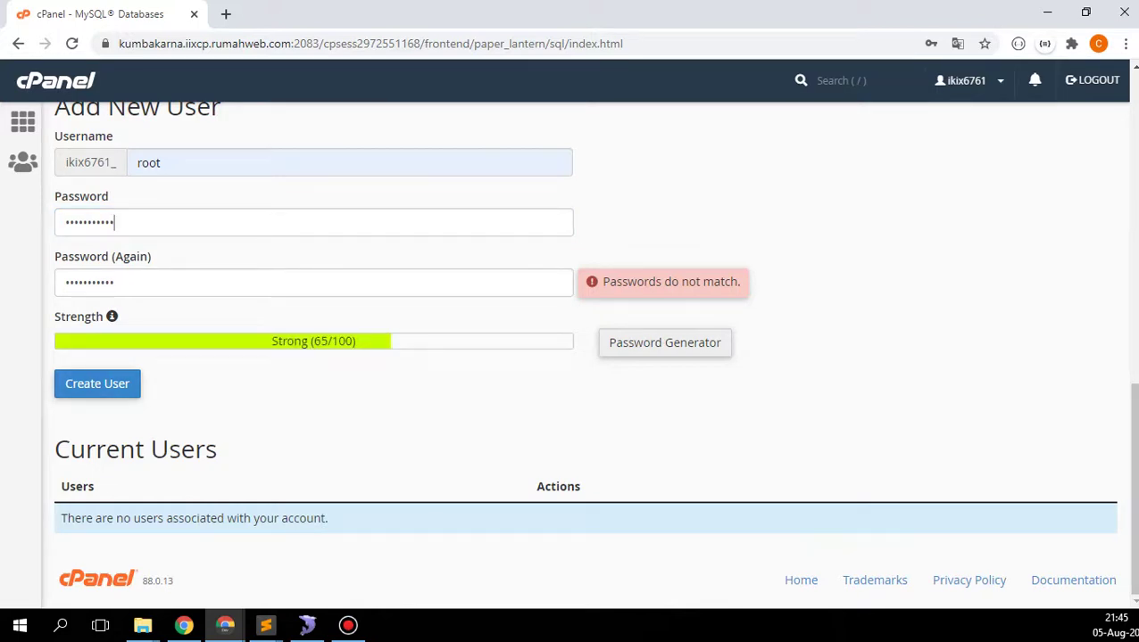
key("ctrl+a")
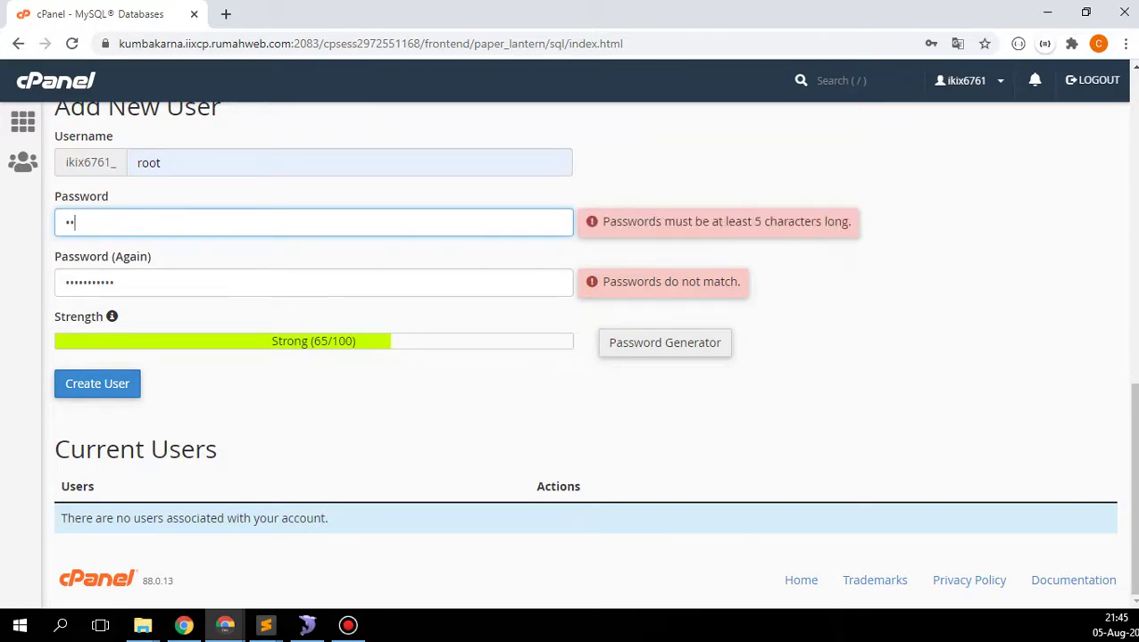
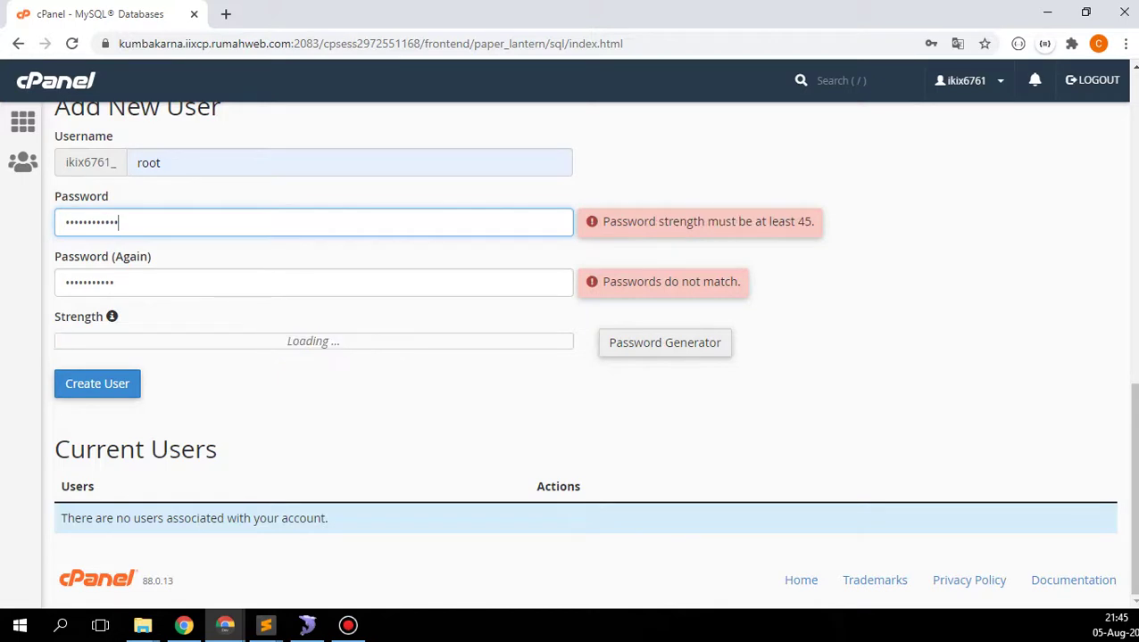
key("Tab")
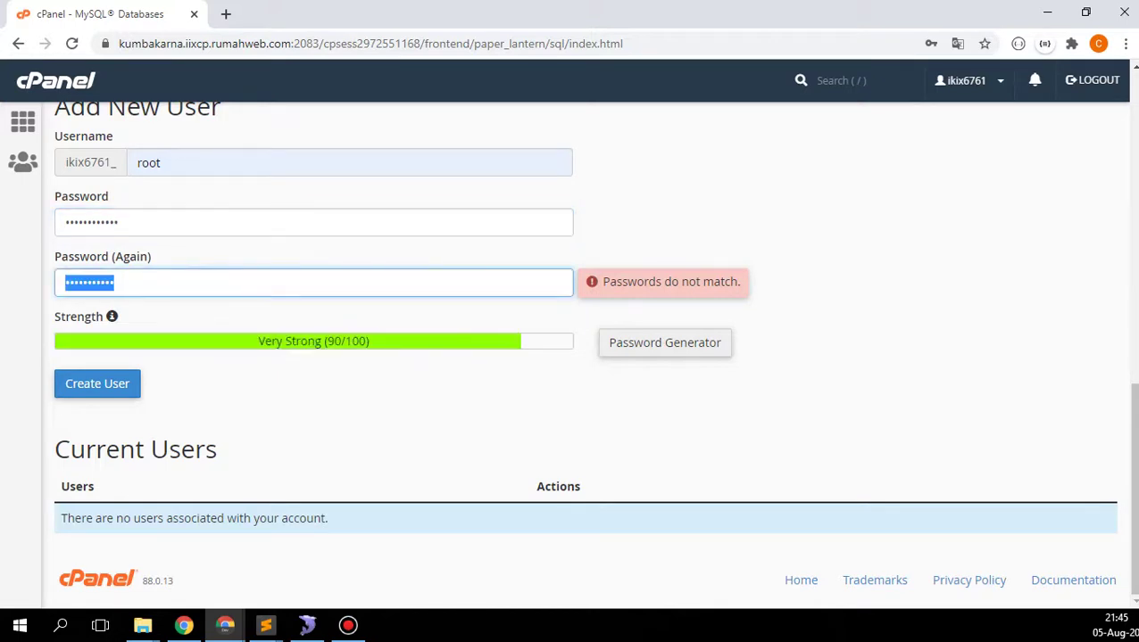
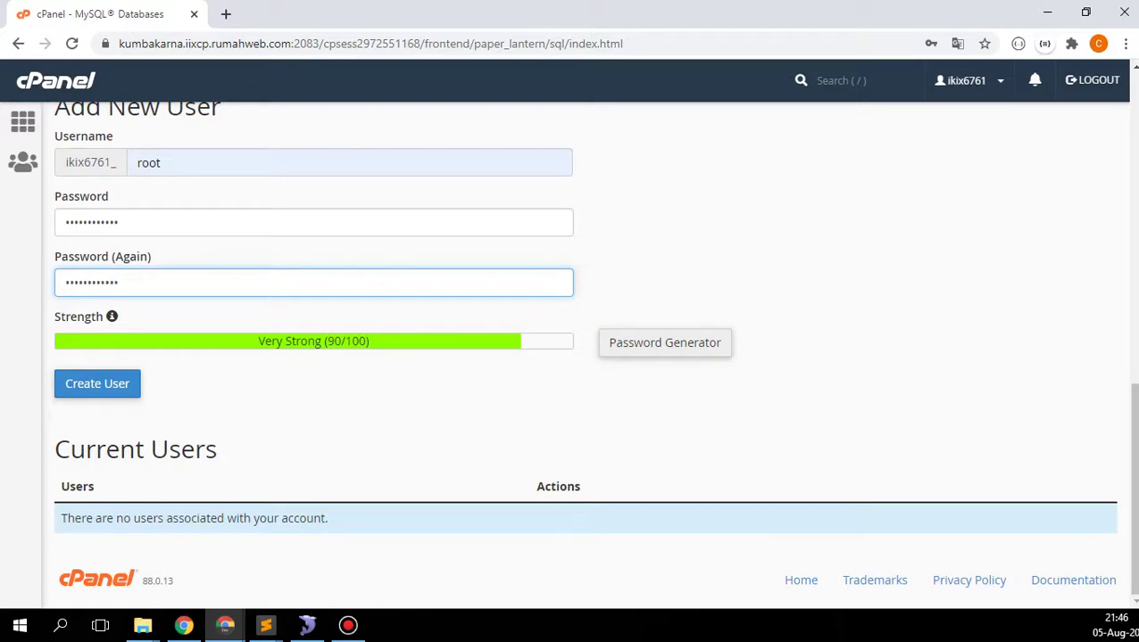
key("Return")
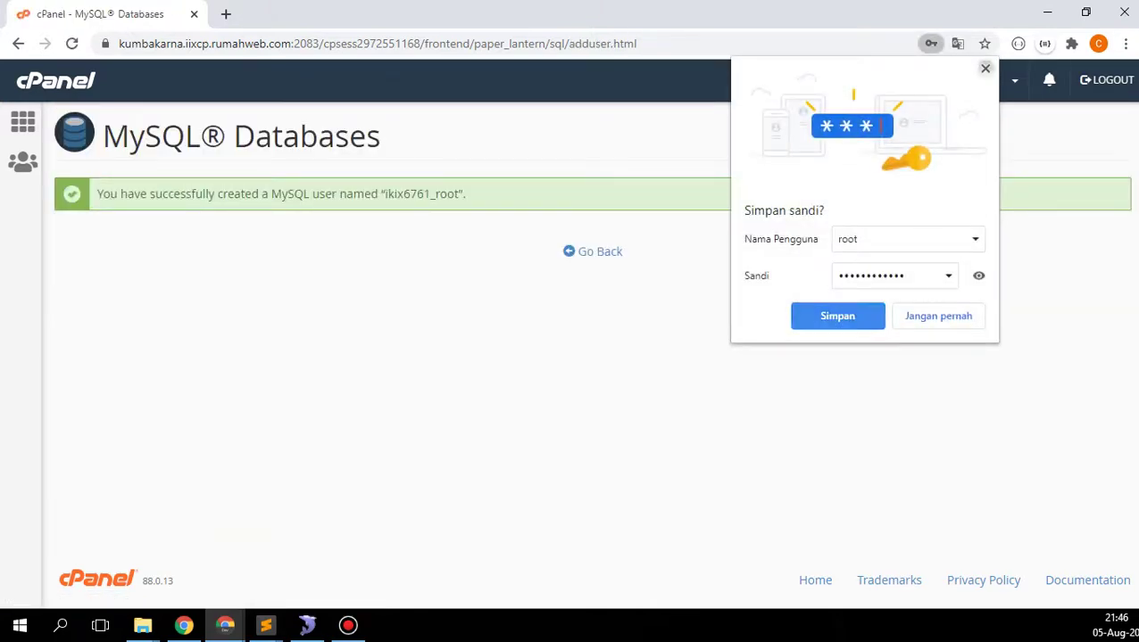
left_click(837, 316)
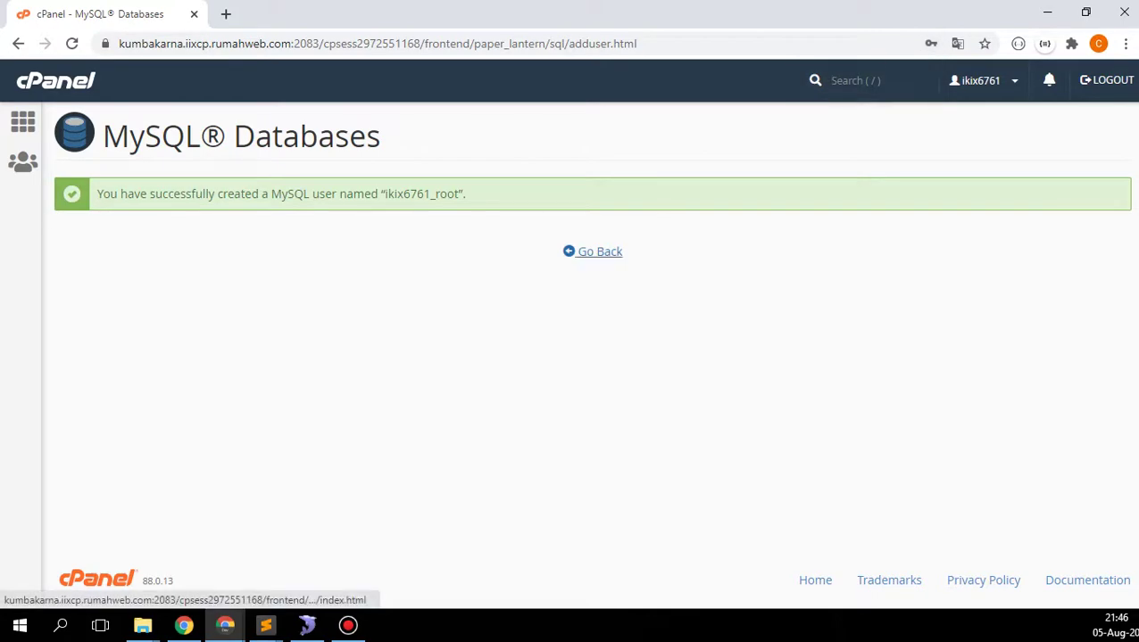
Add the root user to the candy database.
left_click(592, 252)
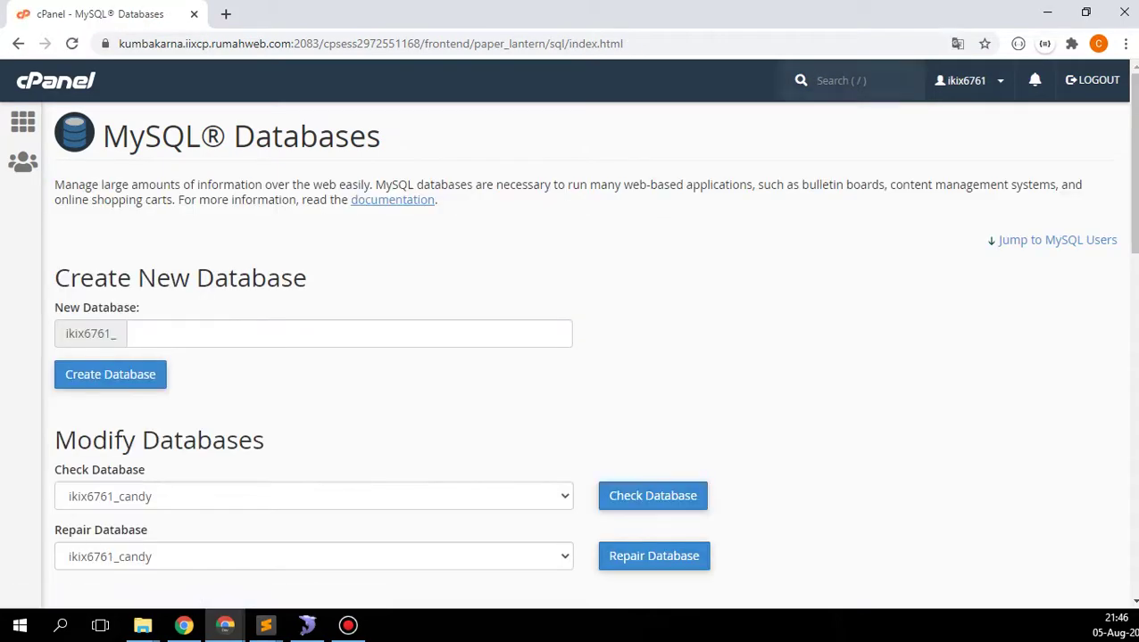
scroll(818, 81, "down", 7)
scroll(818, 80, "up", 3)
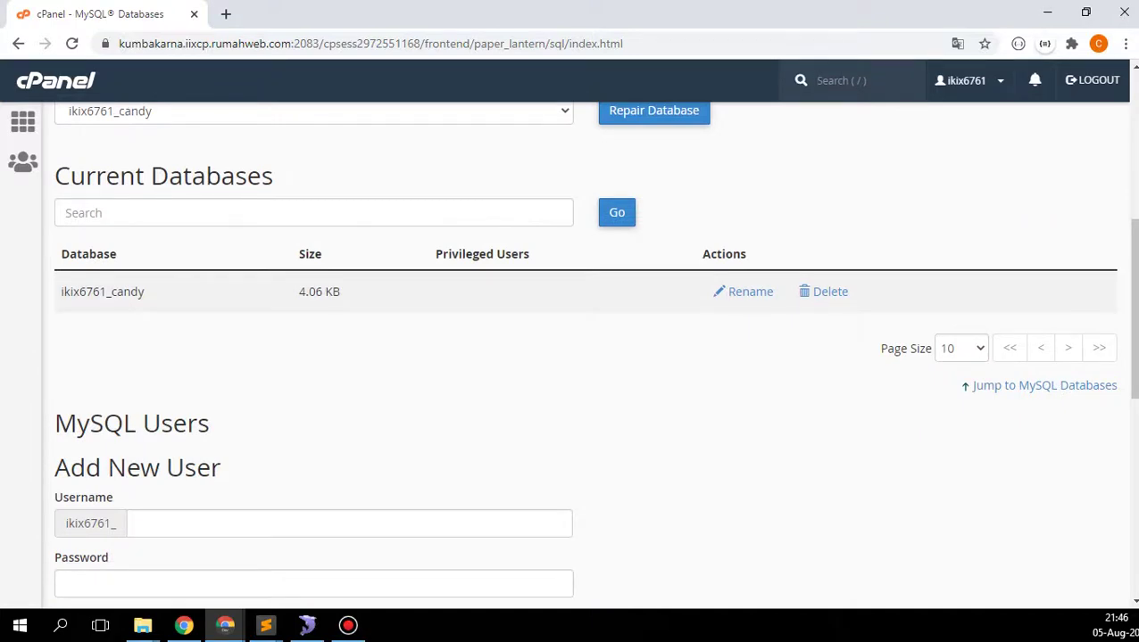
scroll(817, 80, "down", 6)
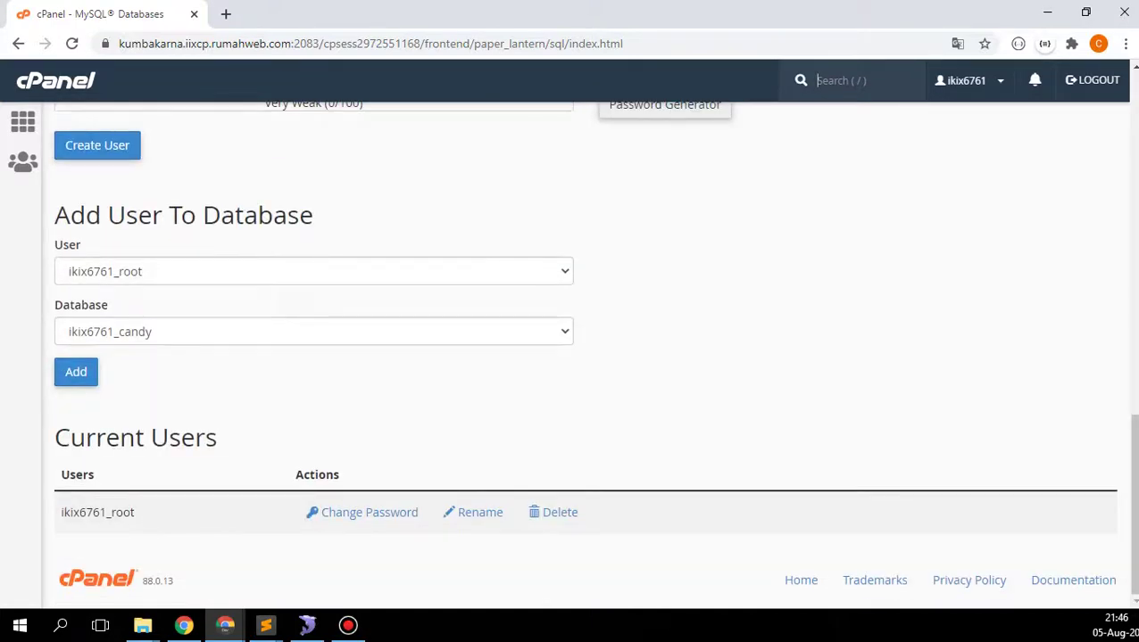
scroll(817, 80, "up", 6)
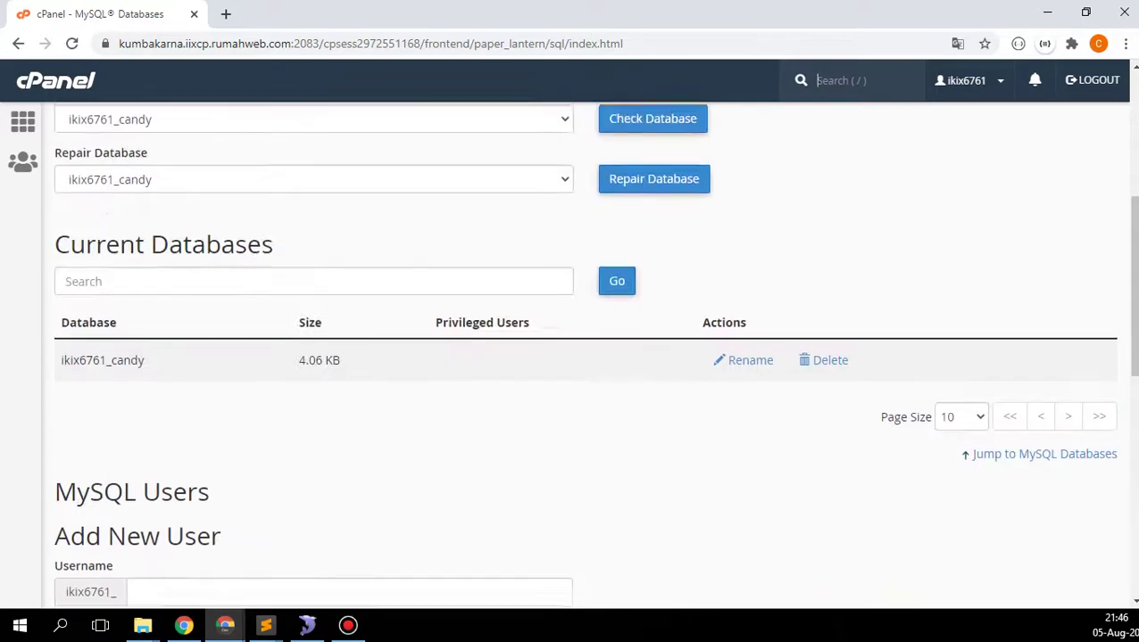
scroll(818, 80, "down", 1)
scroll(817, 80, "down", 6)
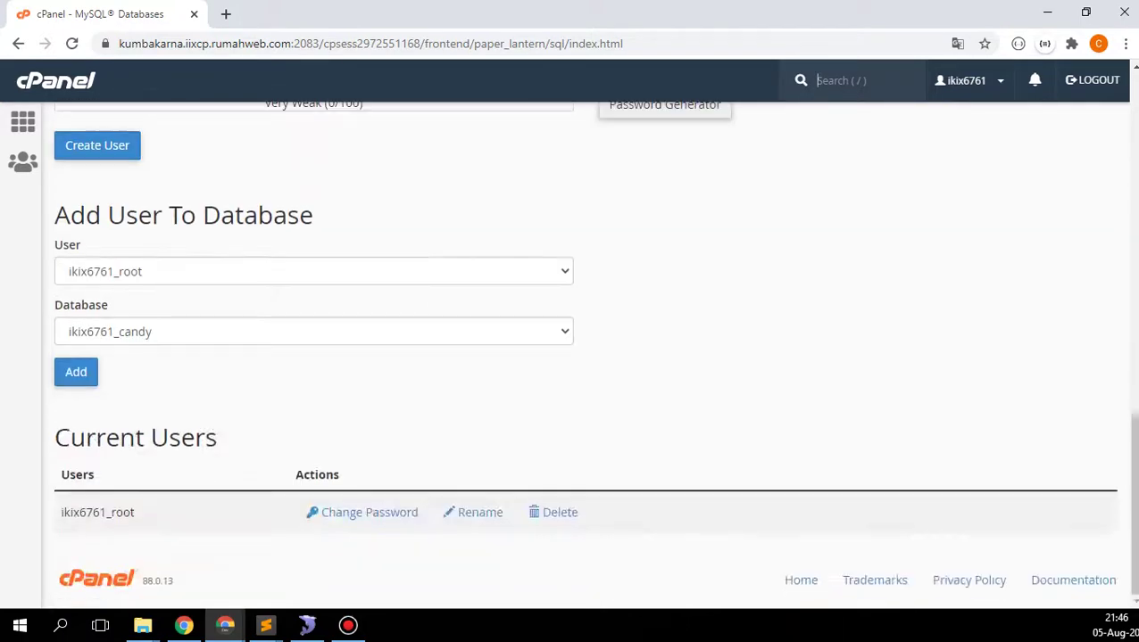
left_click_drag(314, 215, 70, 215)
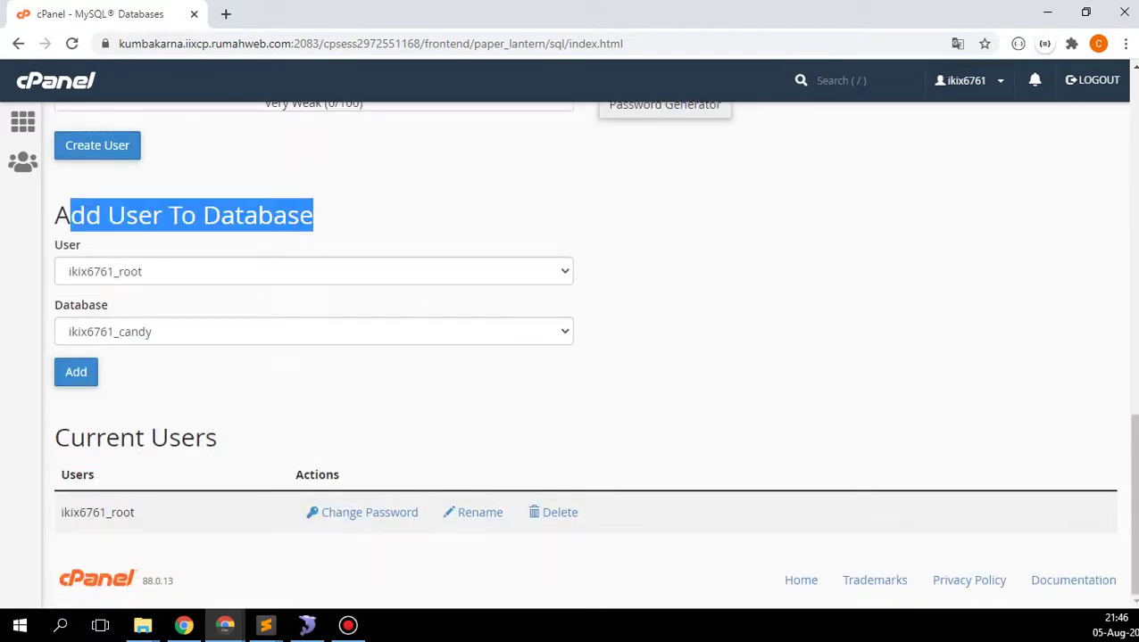
left_click(313, 272)
left_click(312, 292)
left_click(312, 331)
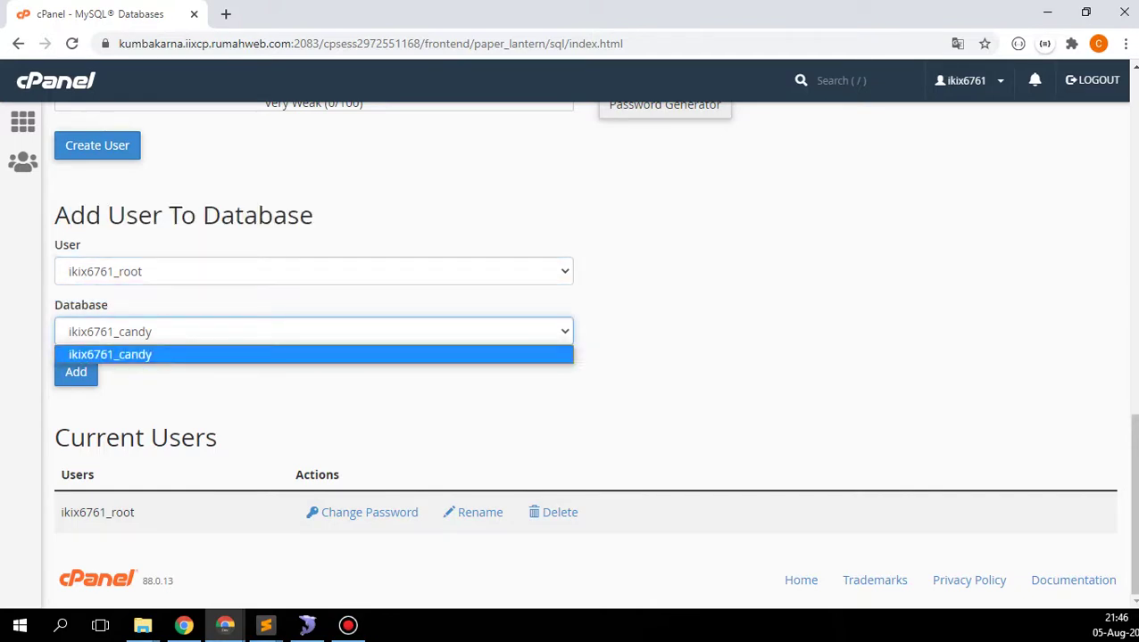
left_click(312, 354)
left_click(76, 372)
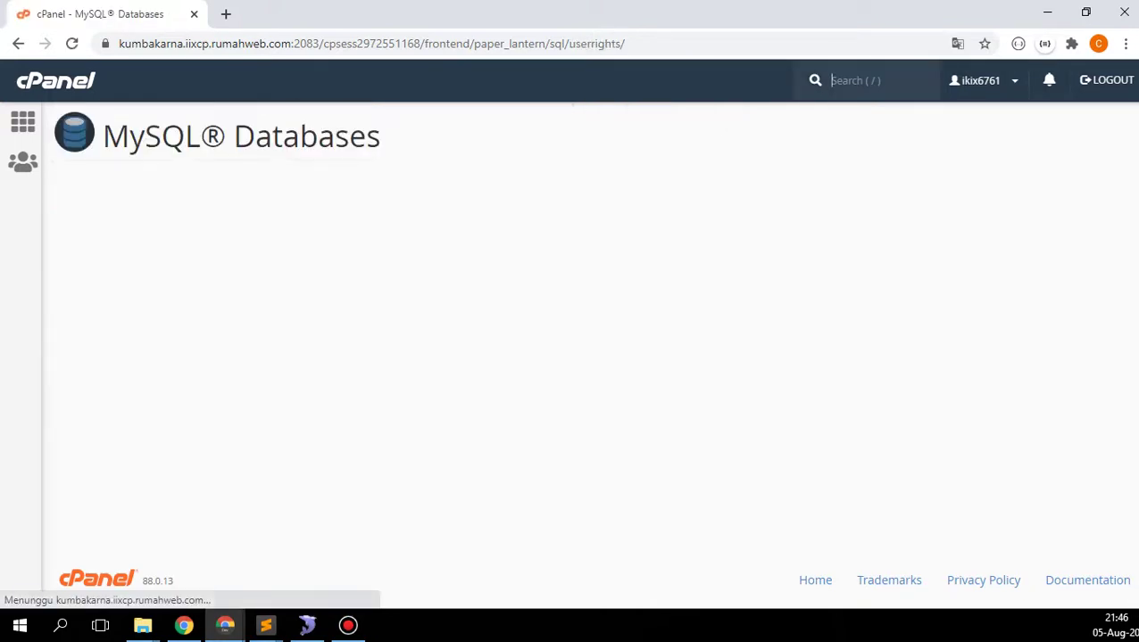
Grant ALL PRIVILEGES to root on candy and save the changes.
scroll(402, 357, "down", 2)
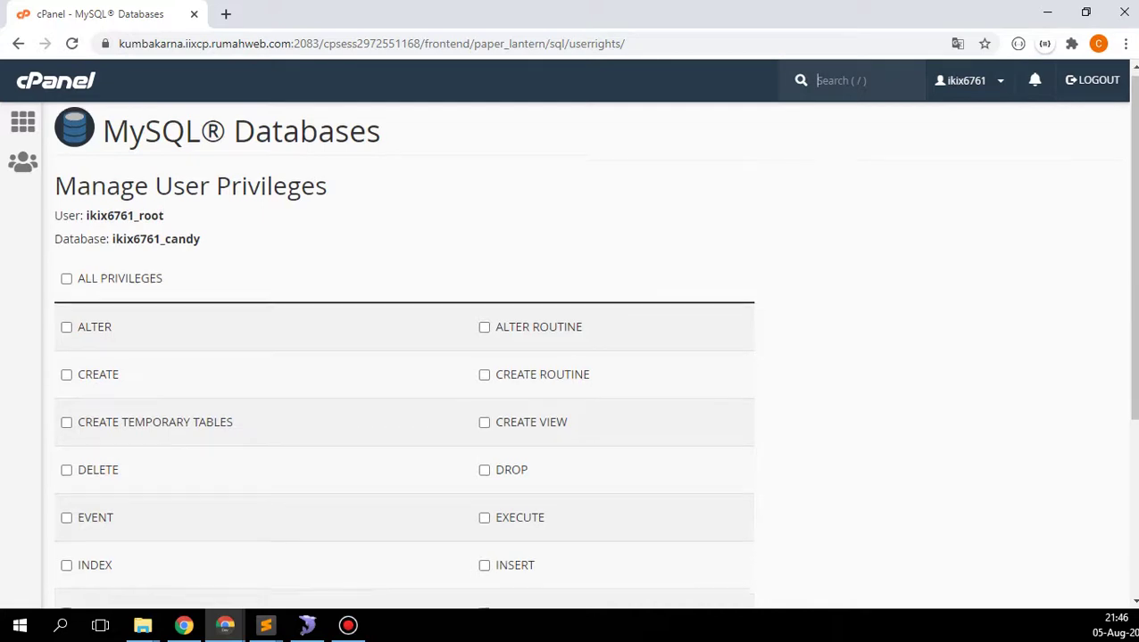
scroll(402, 357, "up", 1)
left_click(66, 223)
scroll(402, 357, "down", 3)
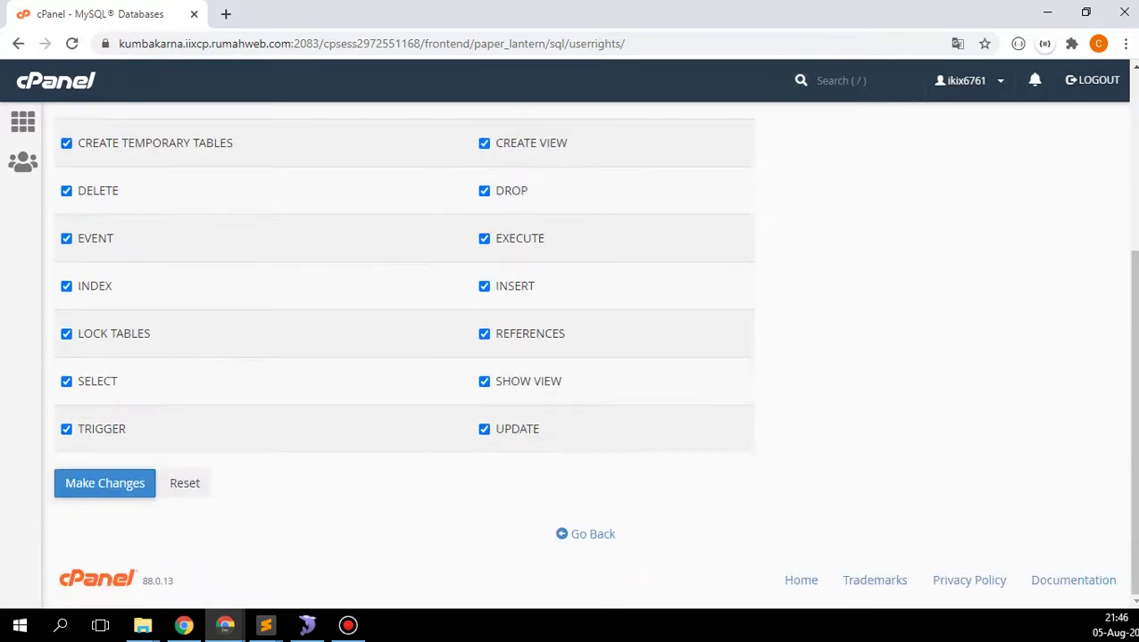
left_click(104, 483)
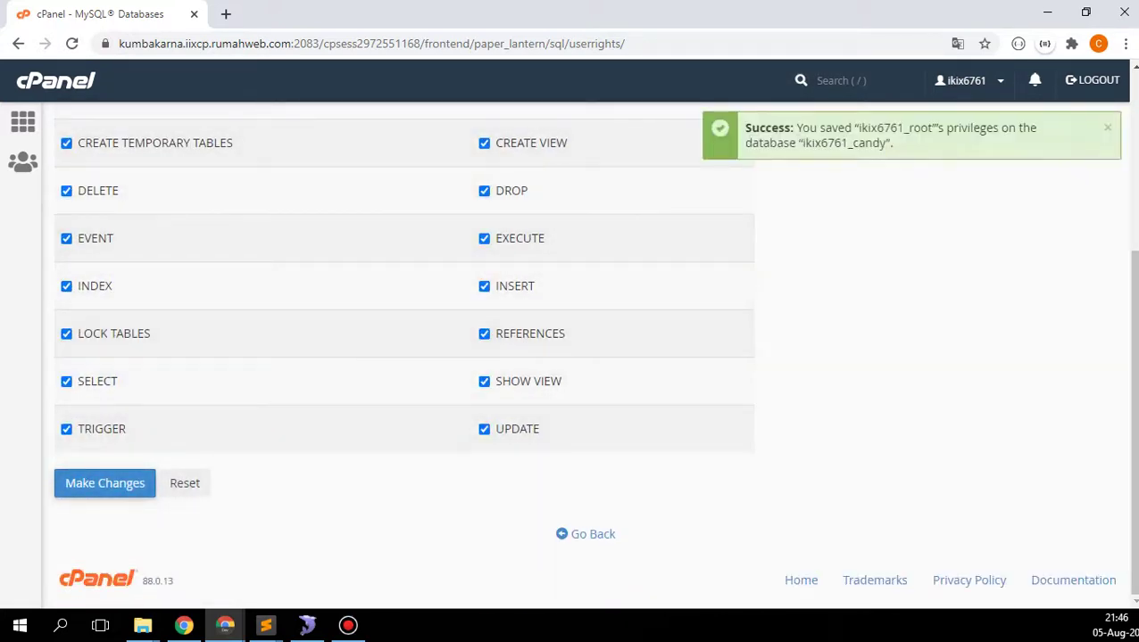
left_click(591, 533)
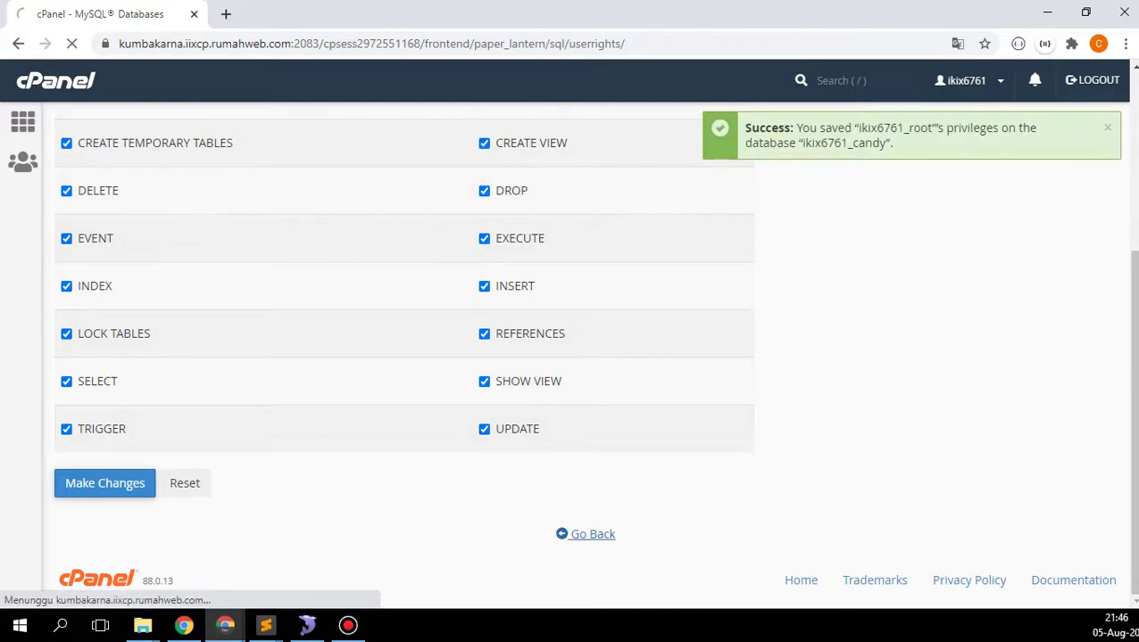
Open phpMyAdmin from the cPanel home page, then switch to the SQL export folder.
scroll(472, 294, "down", 5)
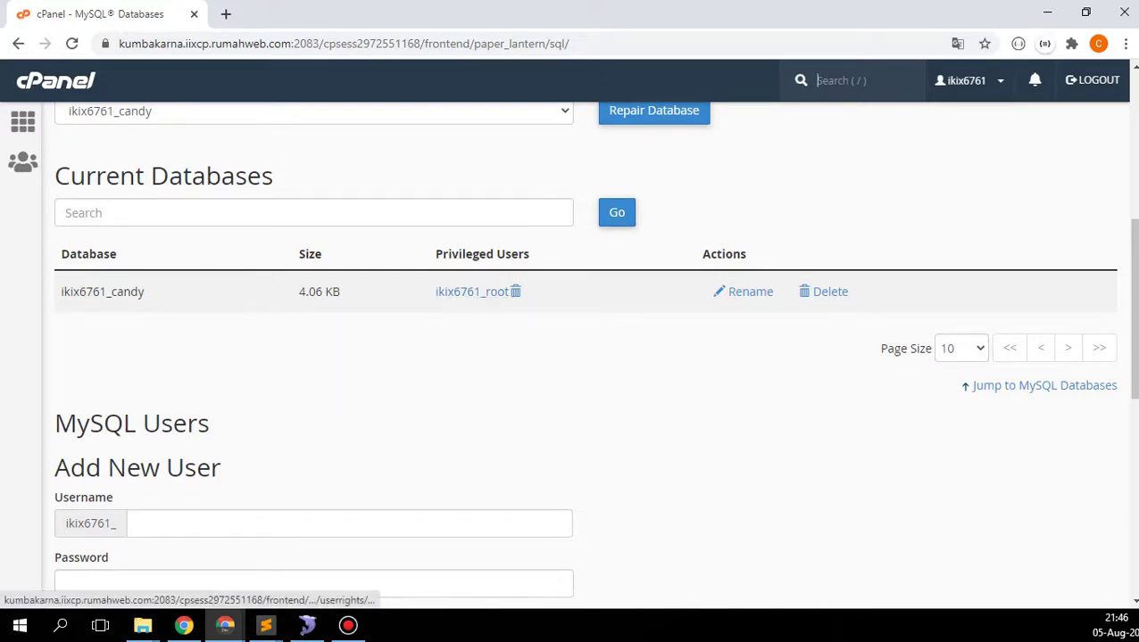
scroll(569, 354, "up", 5)
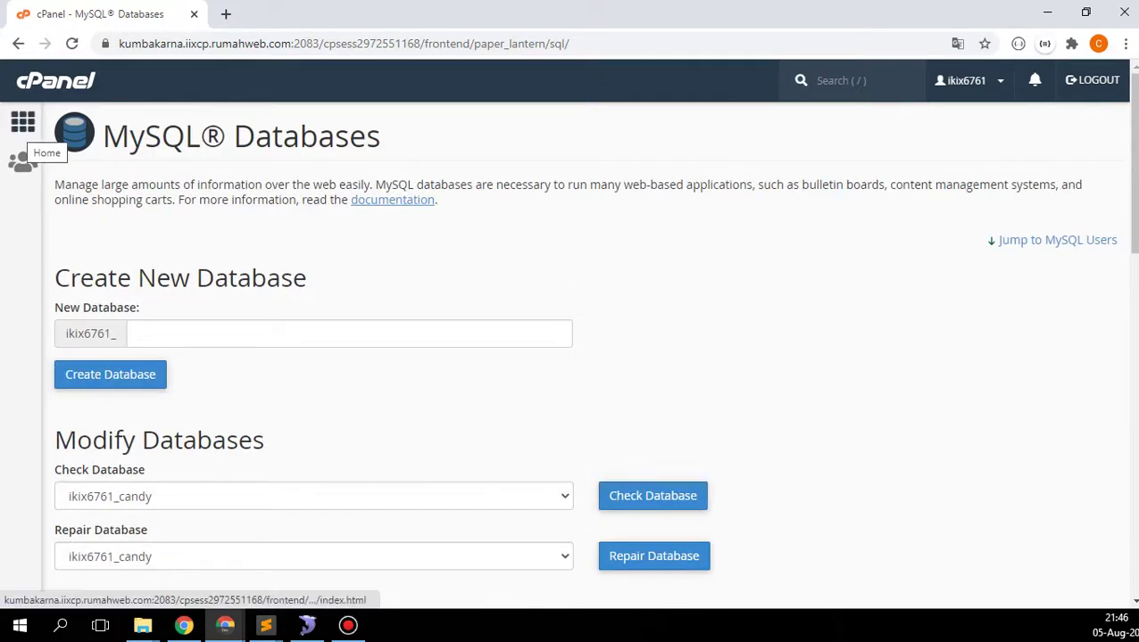
left_click(23, 122)
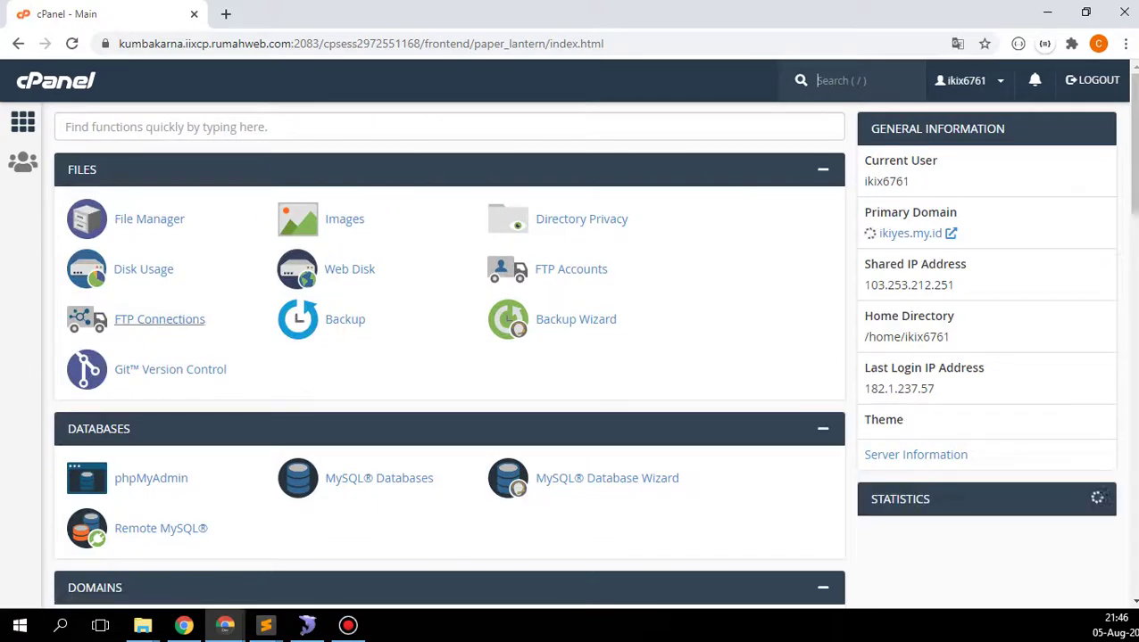
left_click(147, 478)
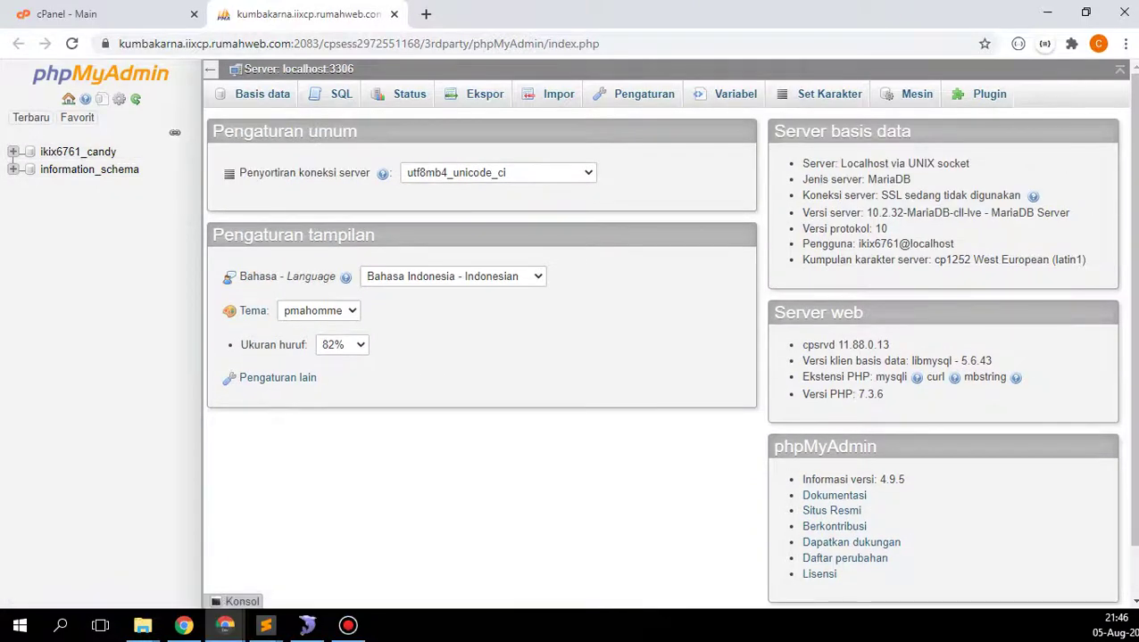
key("alt+Tab")
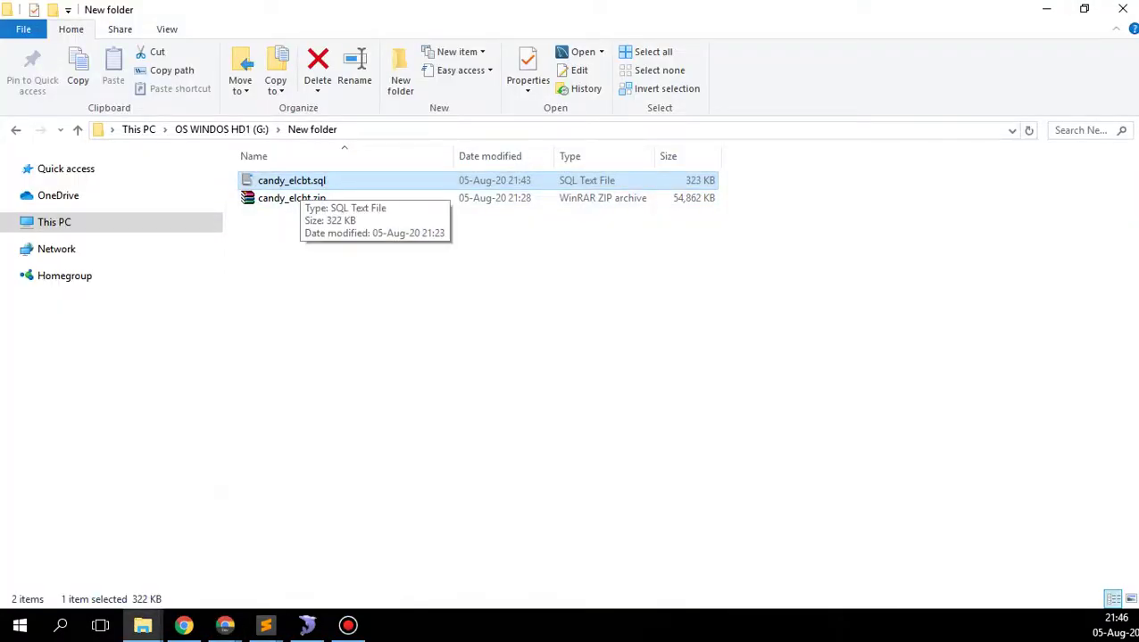
Open candy_elcbt.sql from New folder in Sublime Text.
left_click(291, 198)
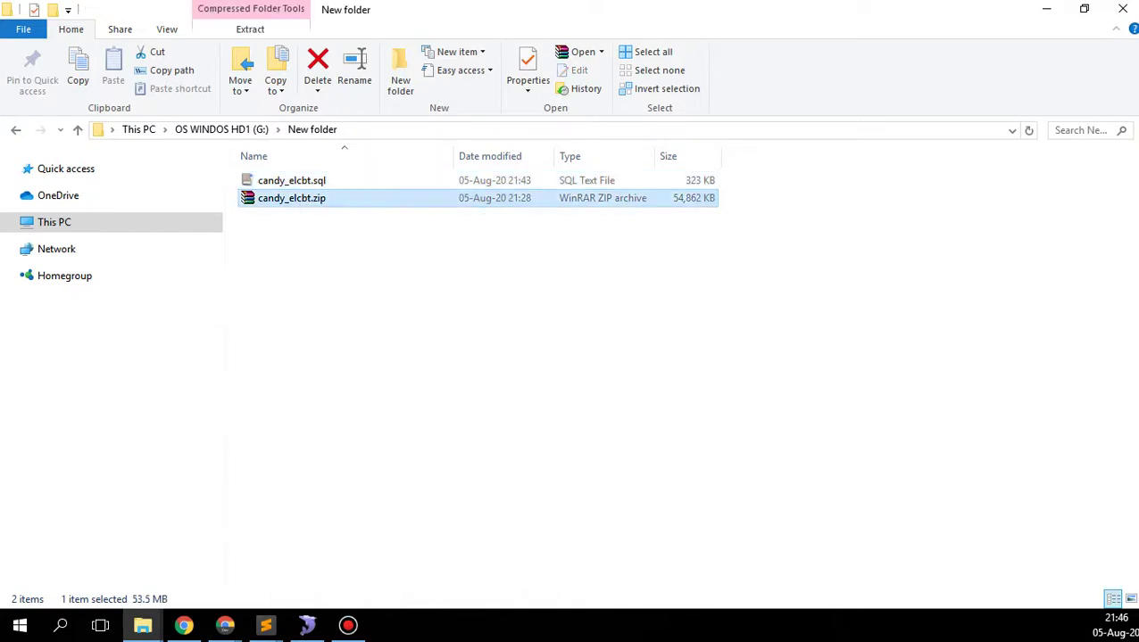
right_click(270, 181)
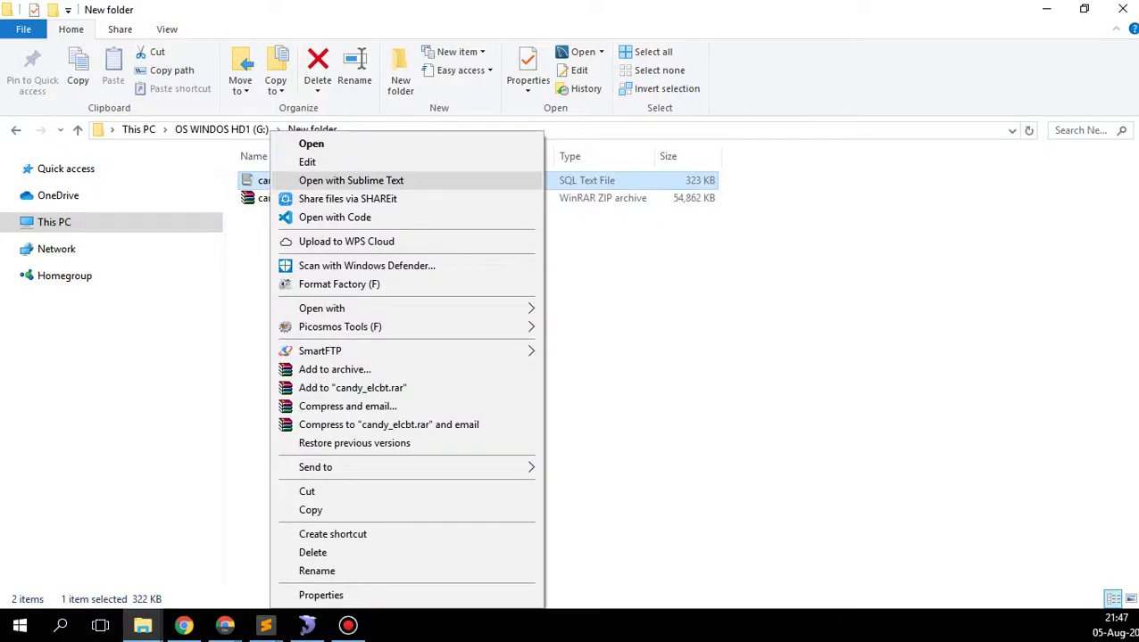
left_click(351, 180)
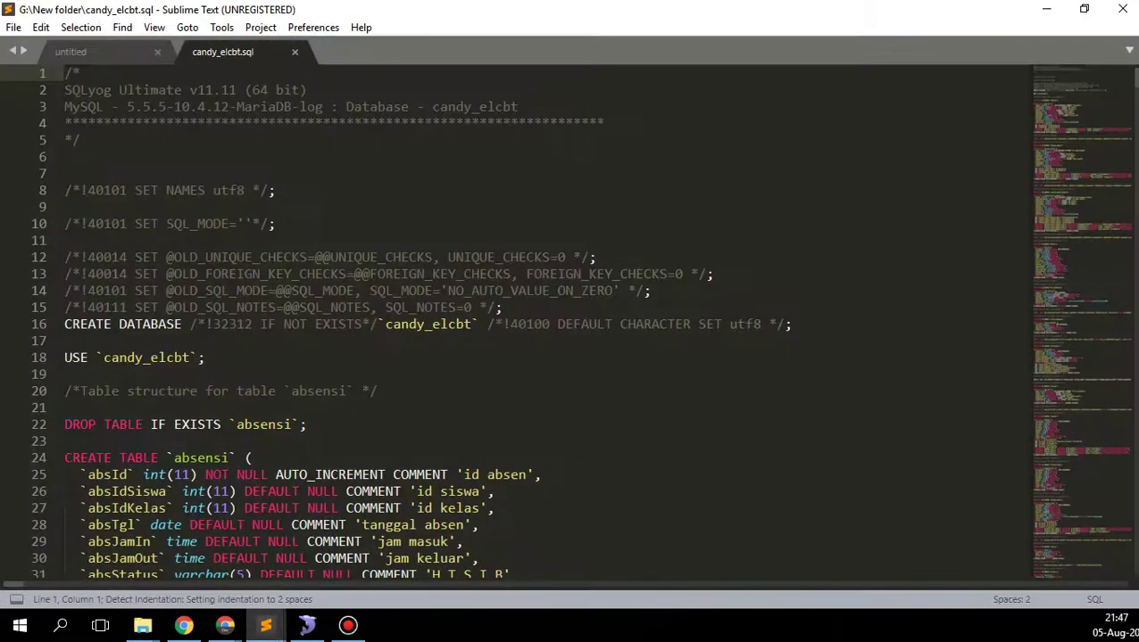
Compare the dump's candy_elcbt name with the hosted ikix6761_candy name in phpMyAdmin.
left_click_drag(385, 324, 474, 324)
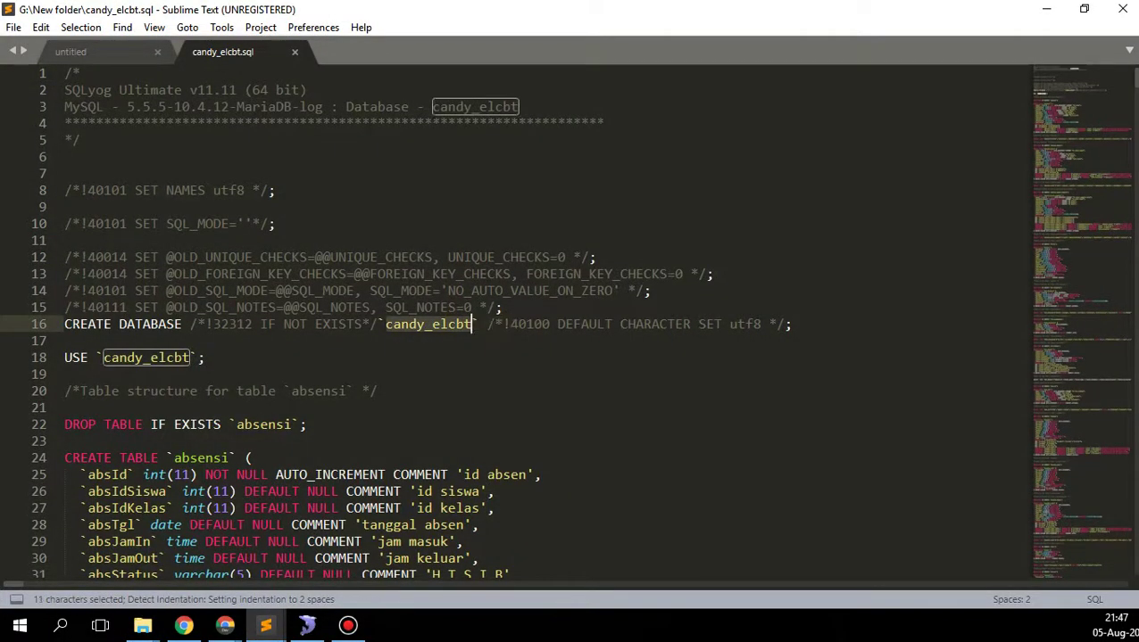
left_click(102, 357)
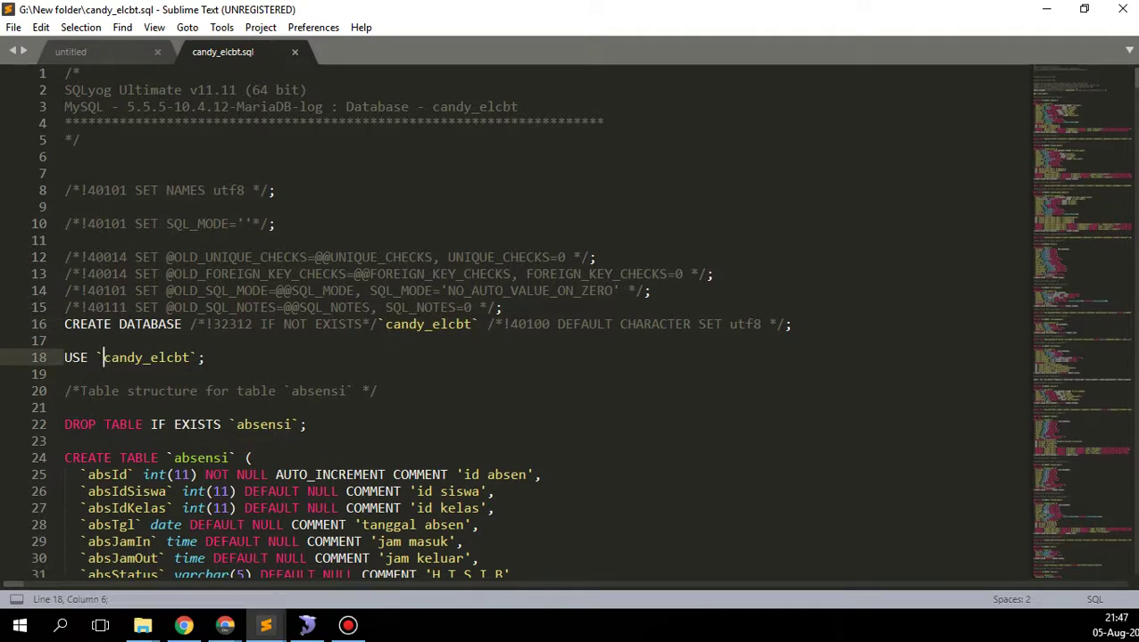
left_click(133, 549)
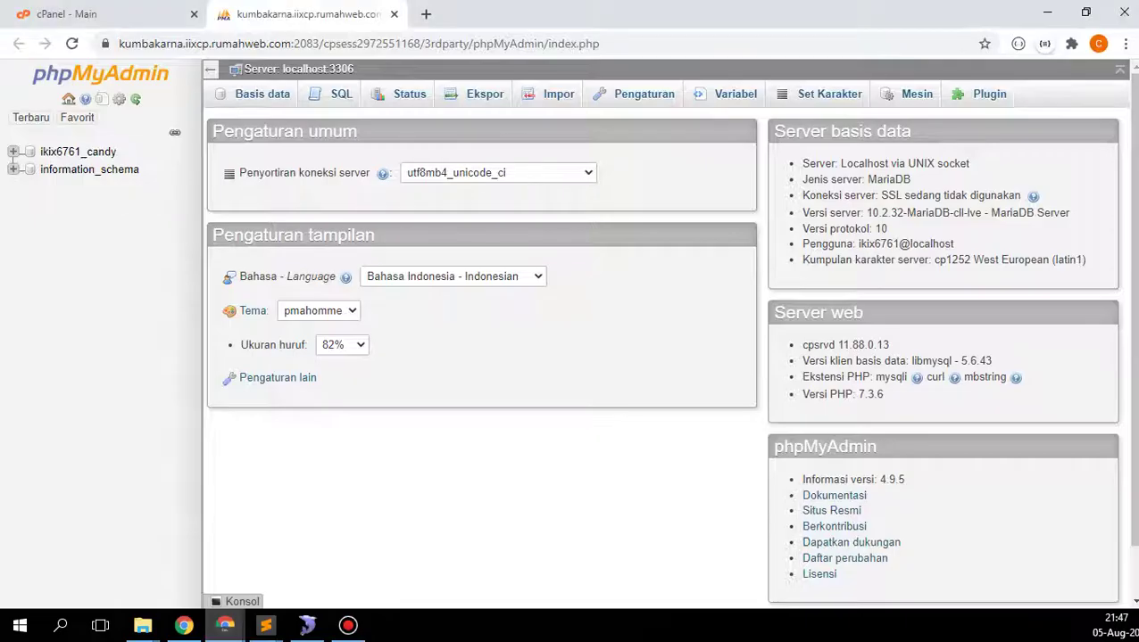
left_click_drag(39, 152, 118, 153)
mouse_move(265, 626)
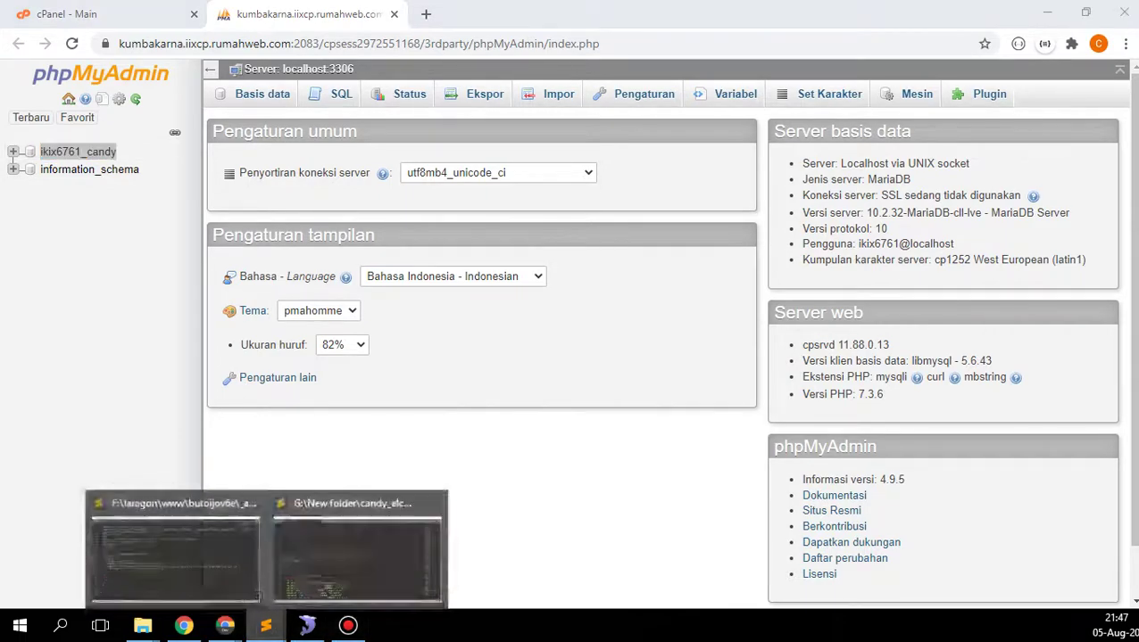
left_click(348, 546)
double_click(429, 324)
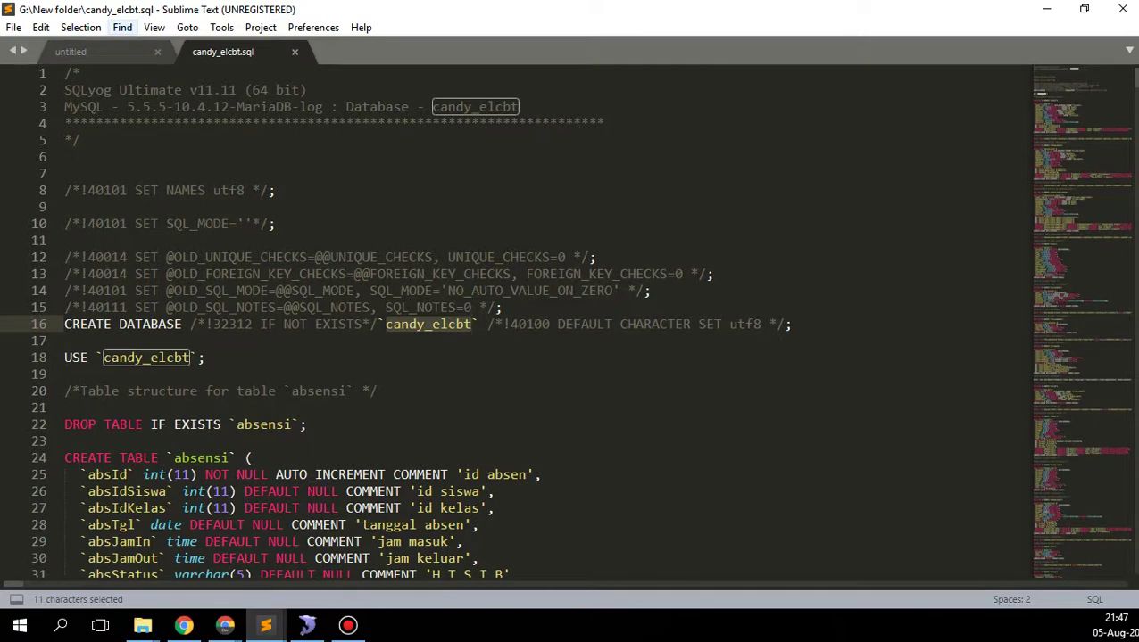
left_click(80, 26)
left_click(66, 207)
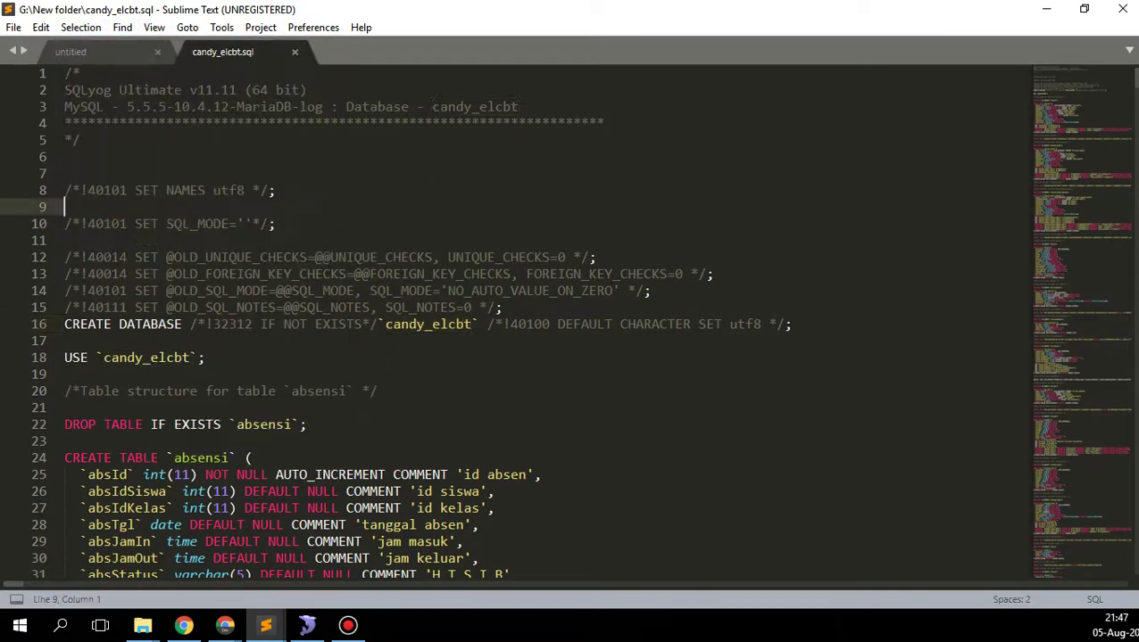
Replace all occurrences of candy_elcbt with ikix6761_candy in the SQL dump.
left_click(122, 27)
left_click(143, 124)
key("ctrl+c")
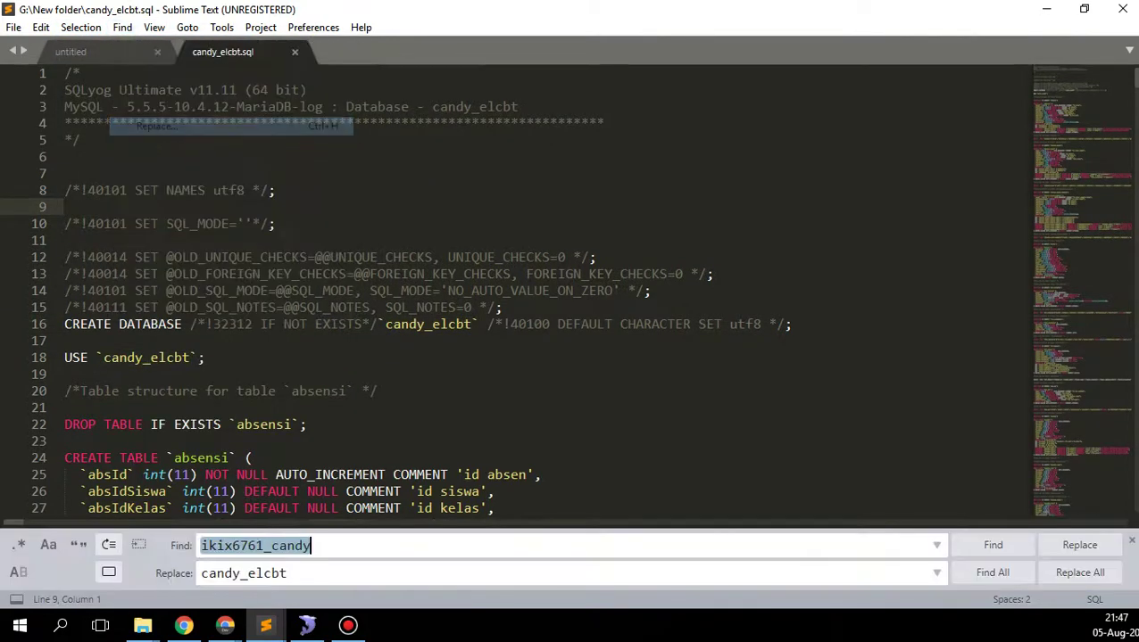
left_click(287, 572)
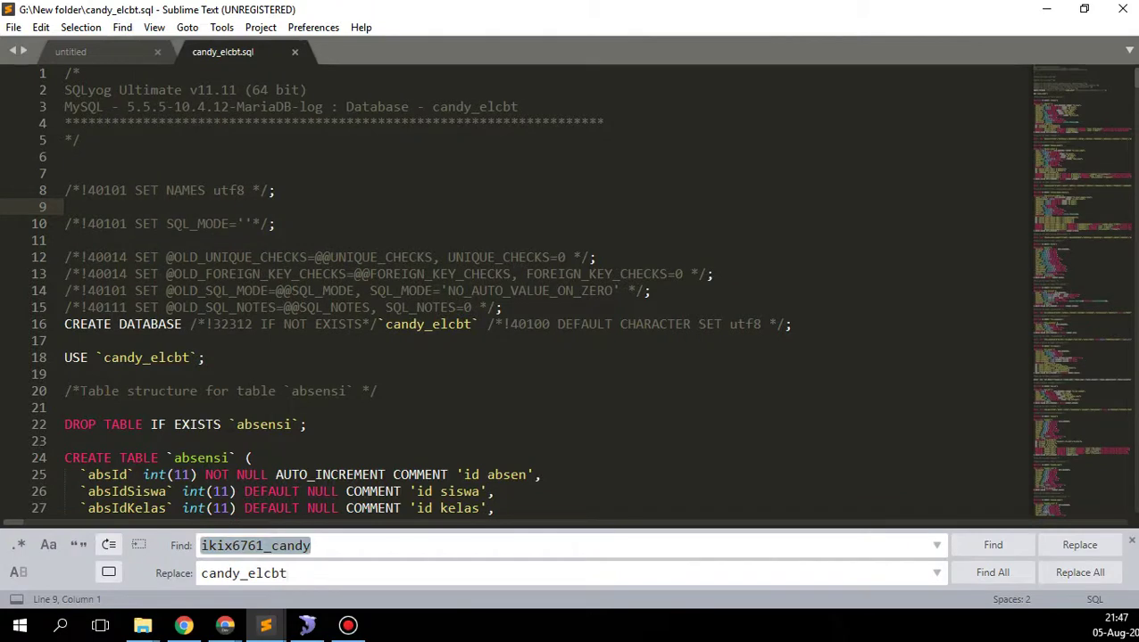
key("ctrl+a")
left_click(311, 546)
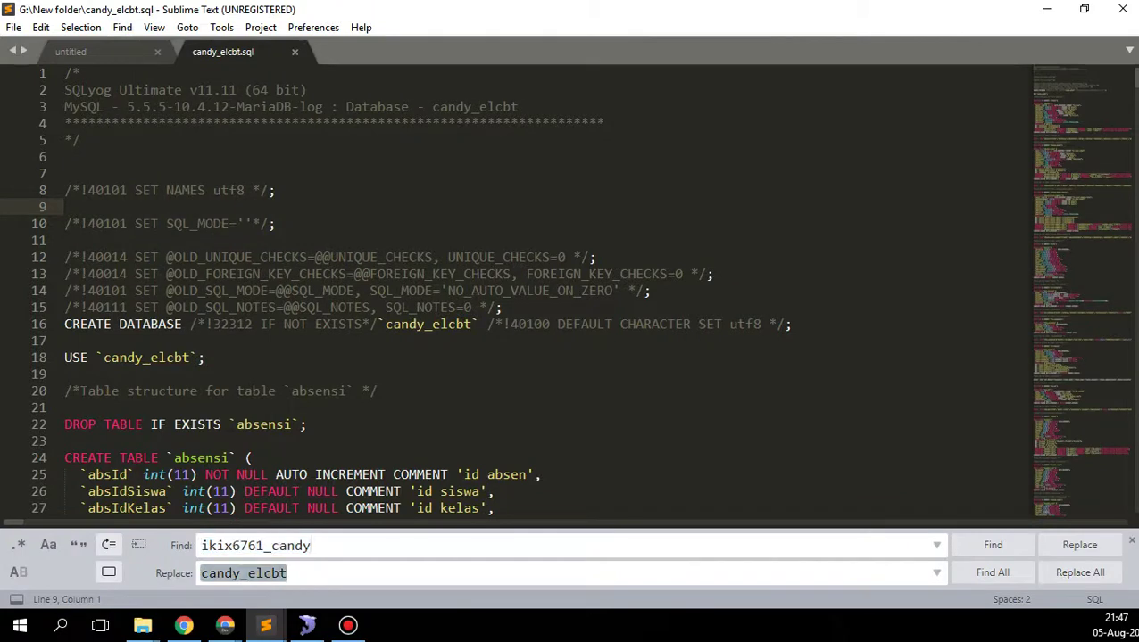
key("Right")
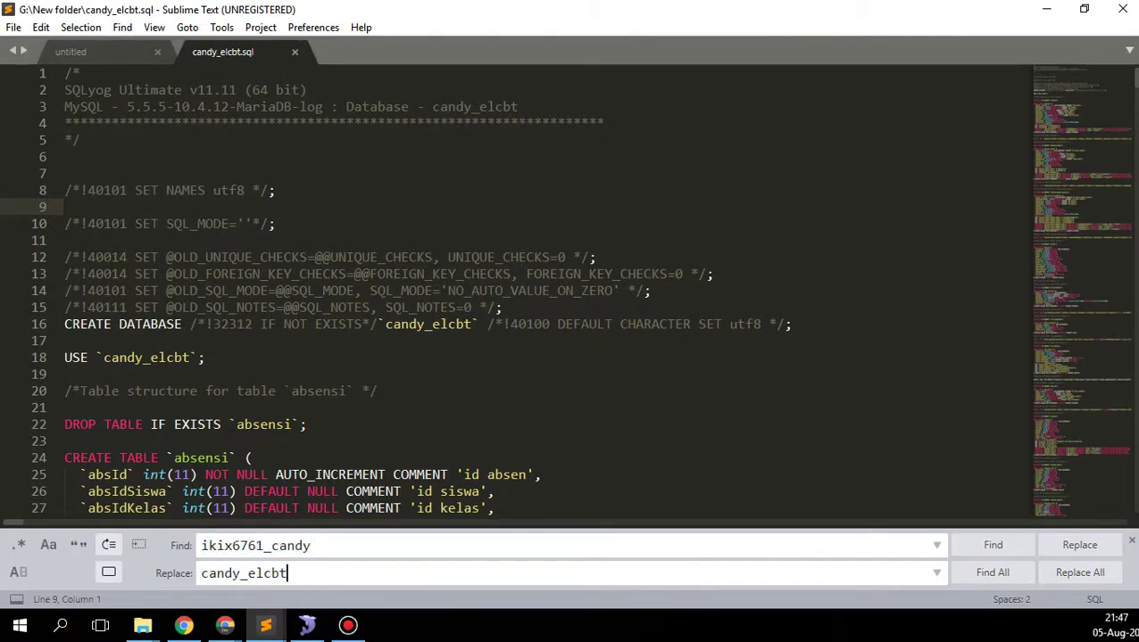
key("ctrl+v")
key("shift+Home")
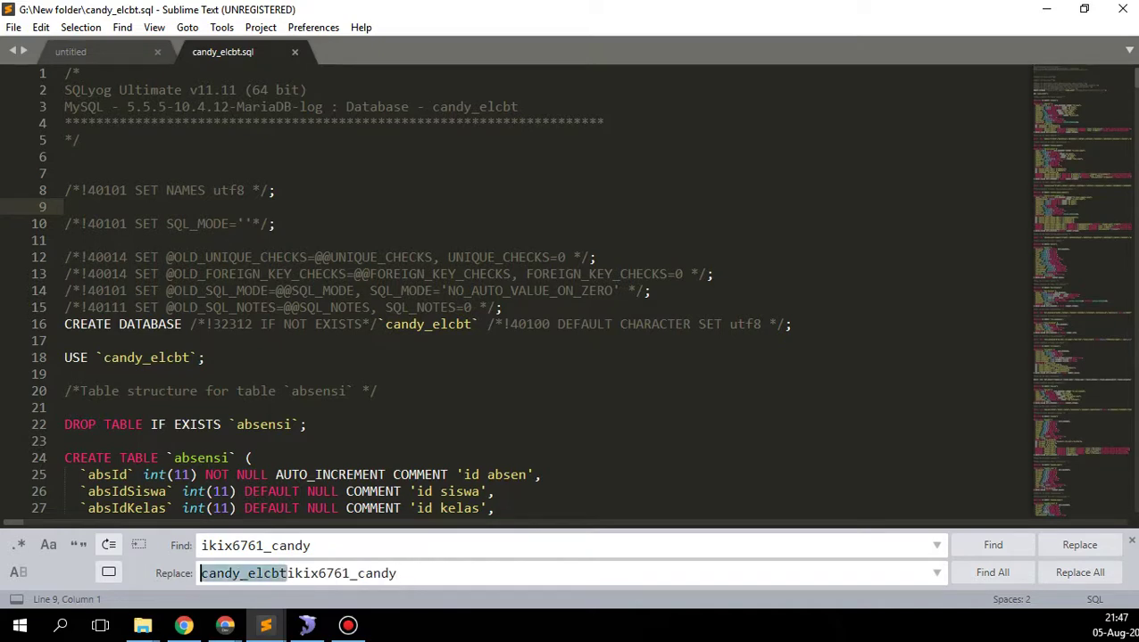
key("ctrl+x")
left_click(311, 545)
key("ctrl+a")
key("ctrl+v")
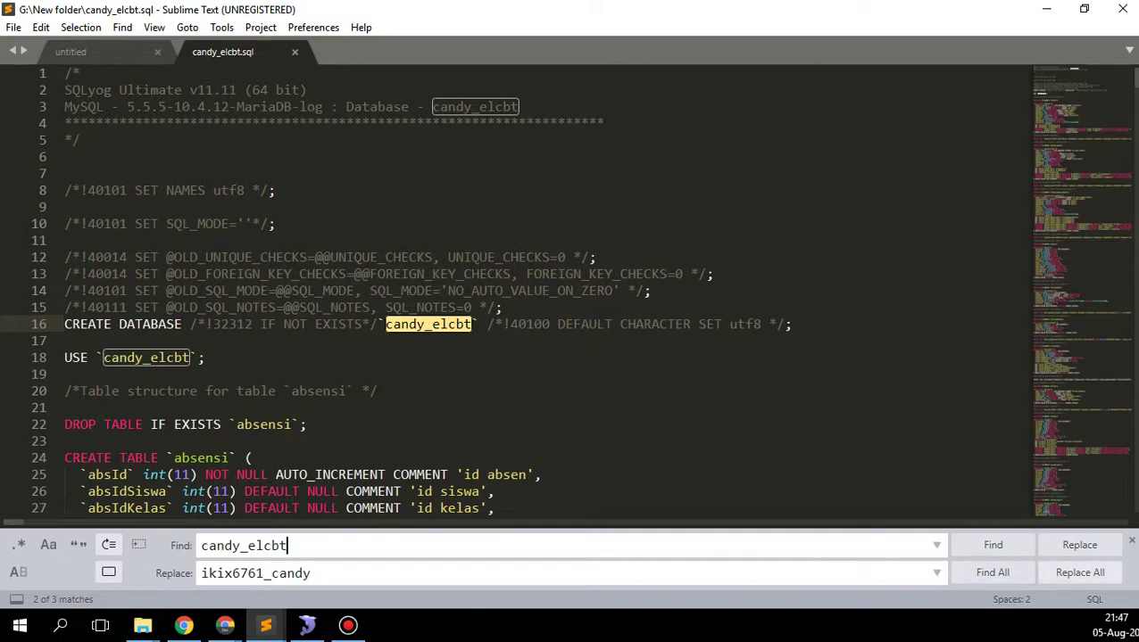
key("ctrl+alt+Return")
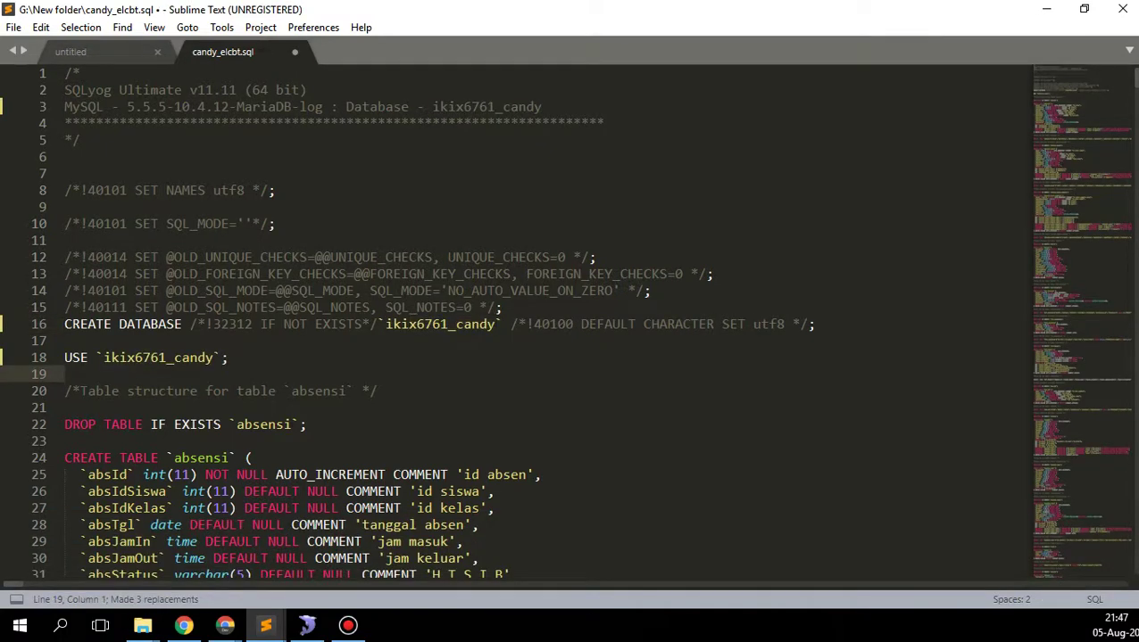
Save and close the edited SQL file, returning to the browser.
key("ctrl+s")
key("ctrl+w")
key("alt+Tab")
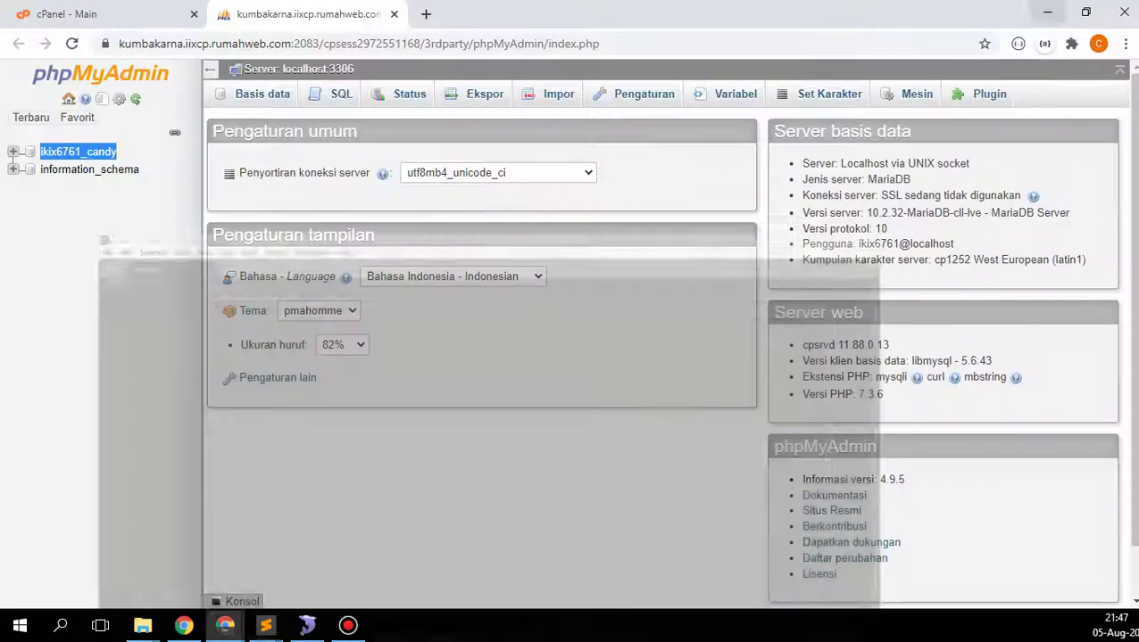
Import candy_elcbt.sql into ikix6761_candy through phpMyAdmin's Impor page.
left_click(128, 168)
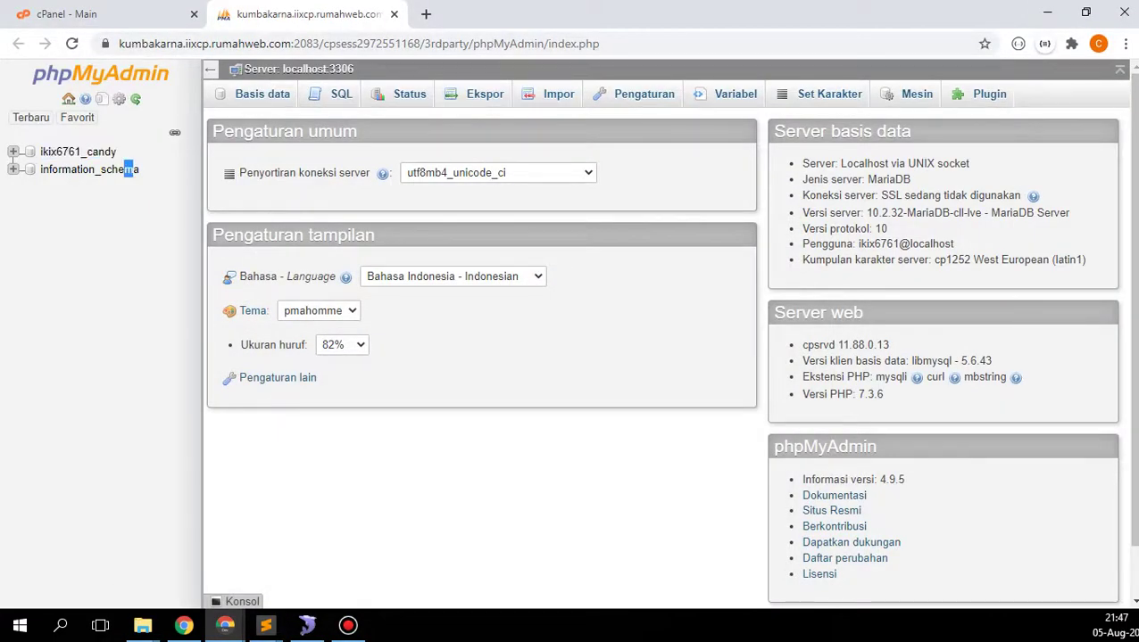
left_click(558, 93)
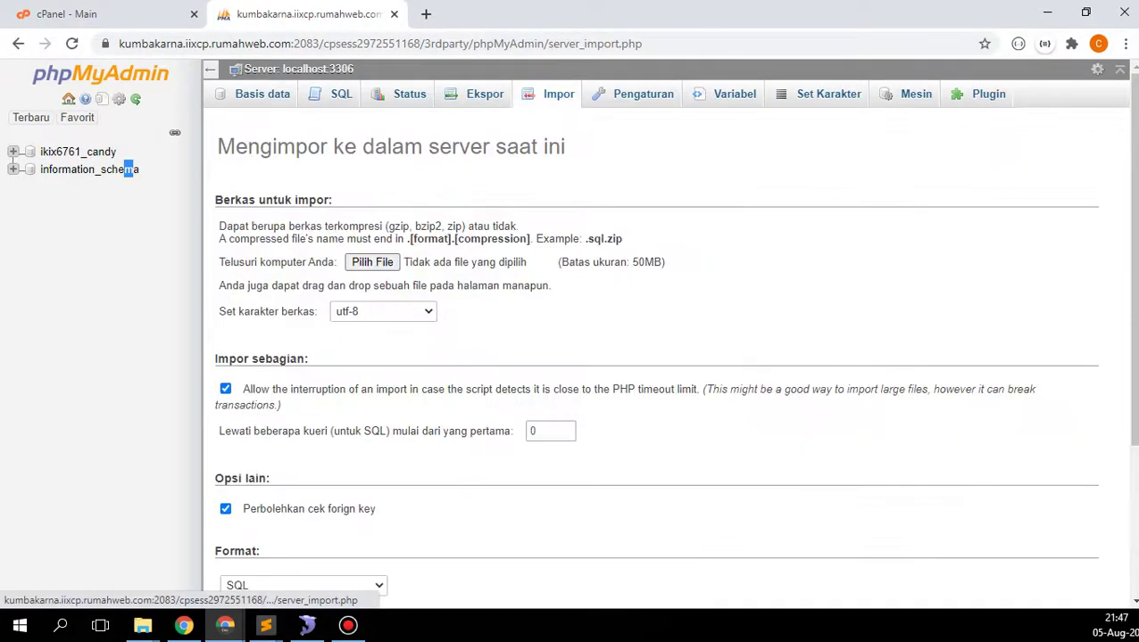
left_click(372, 261)
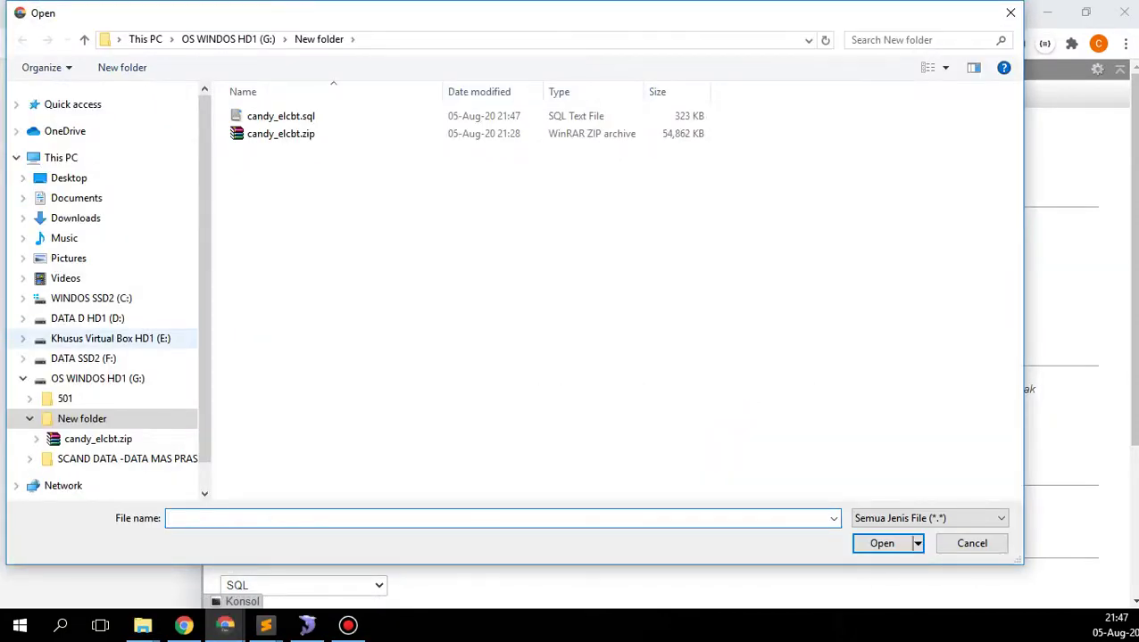
left_click(16, 157)
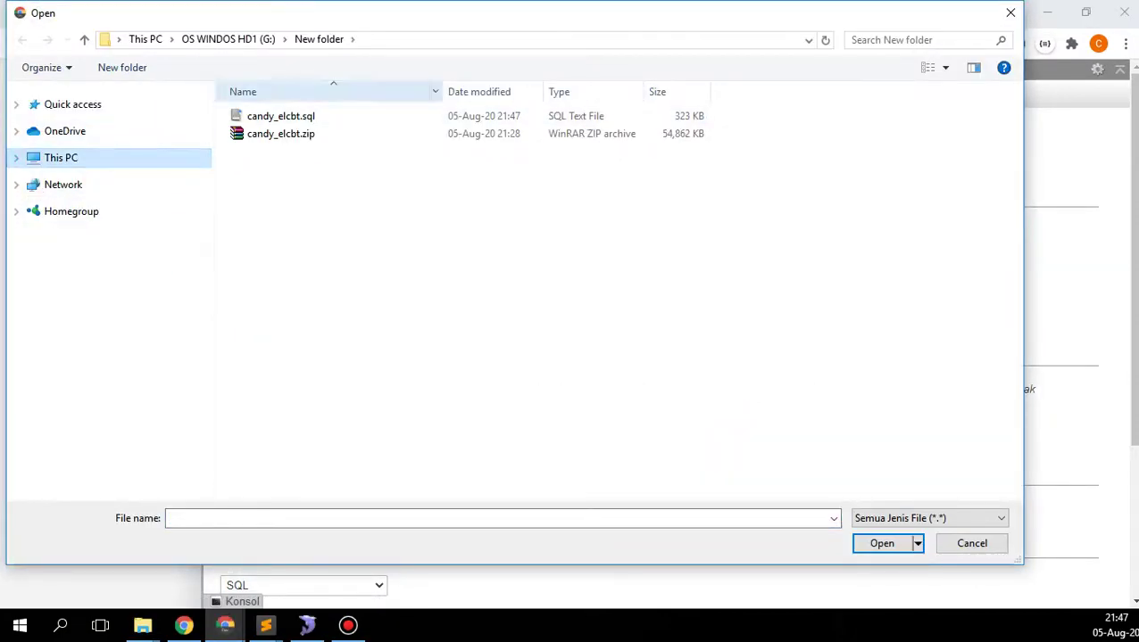
left_click(281, 116)
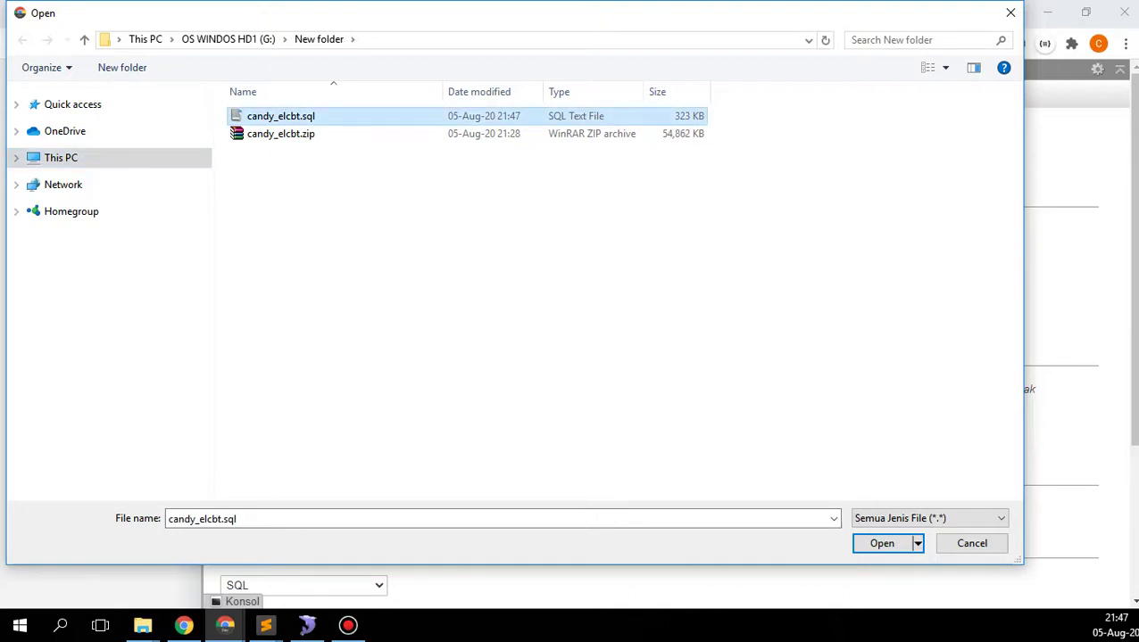
left_click(882, 543)
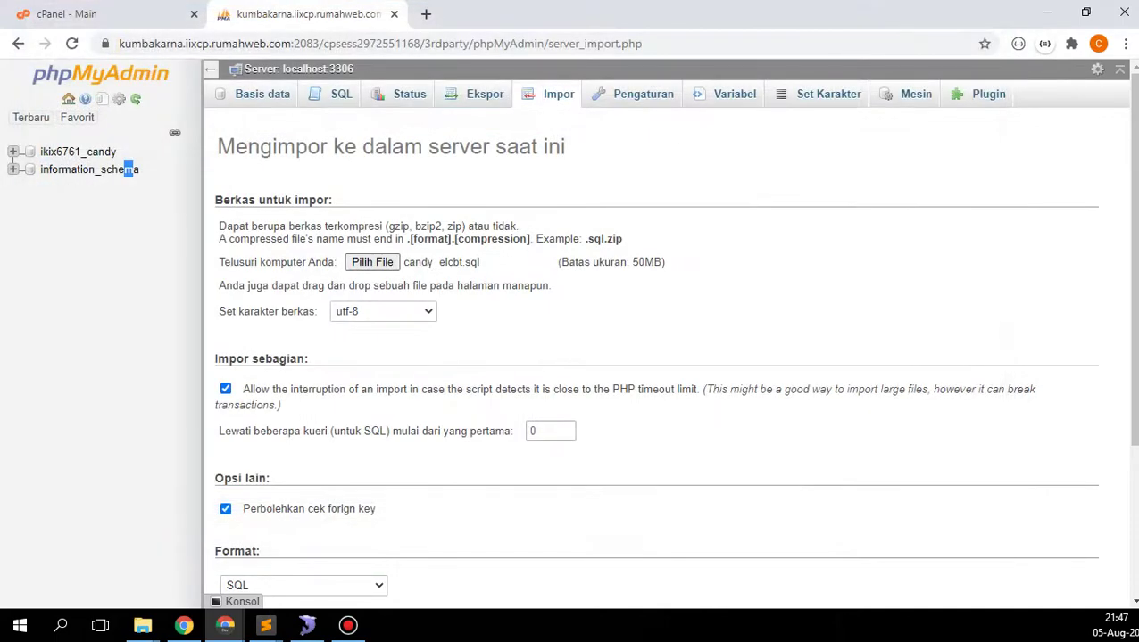
scroll(128, 168, "down", 3)
scroll(128, 169, "up", 3)
scroll(128, 168, "down", 3)
key("Return")
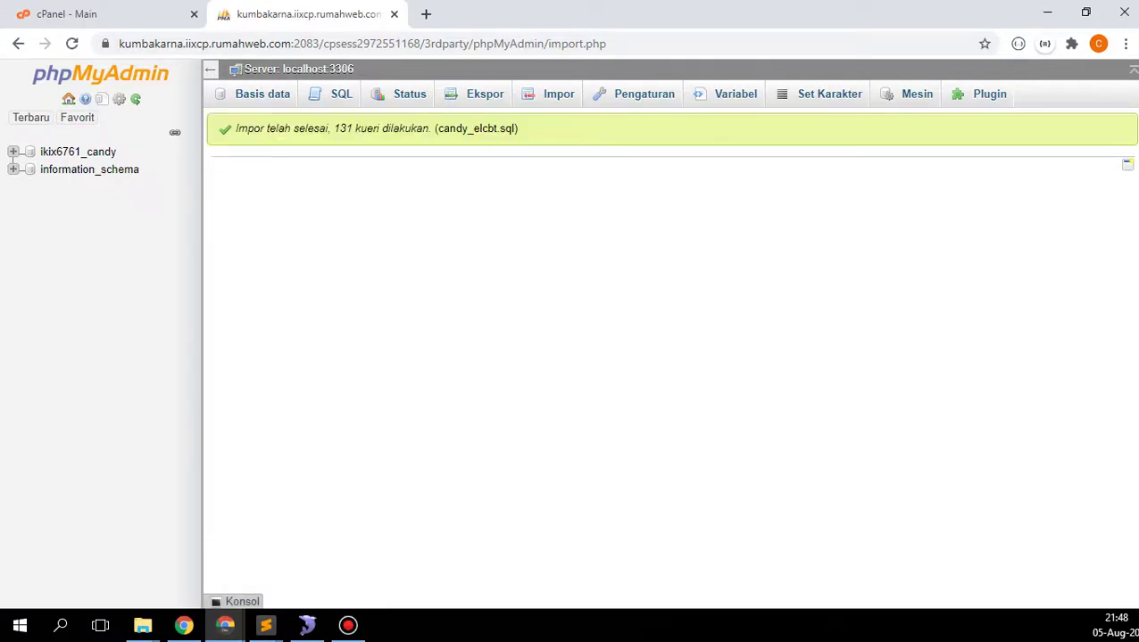
Check that ikix6761_candy lists its 43 tables, then return to cPanel's home page.
left_click(14, 152)
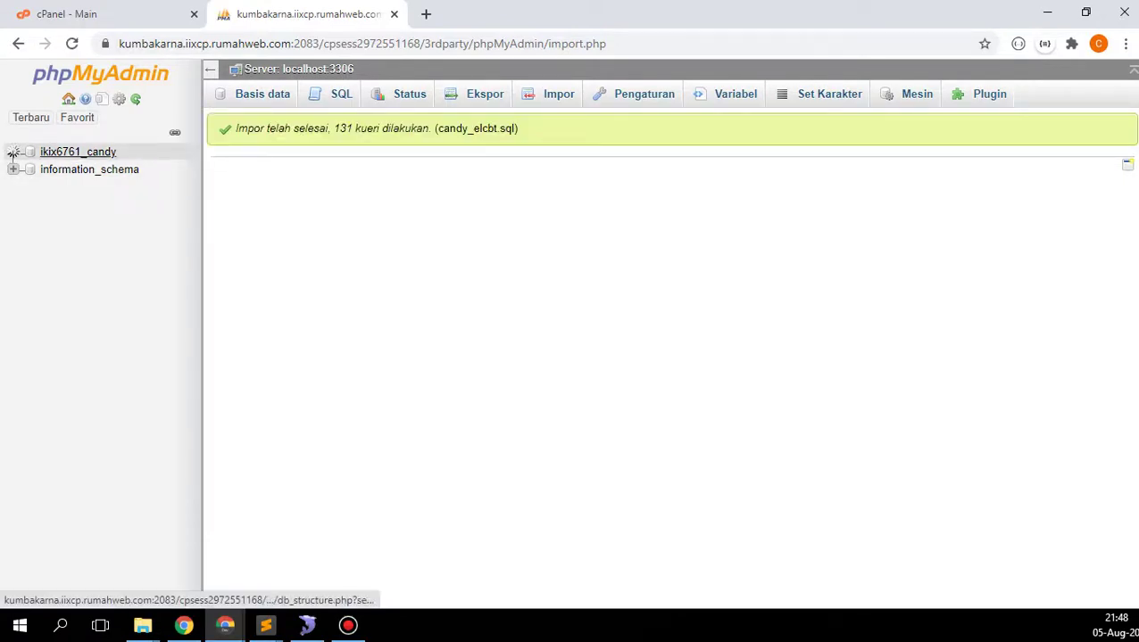
scroll(71, 198, "down", 4)
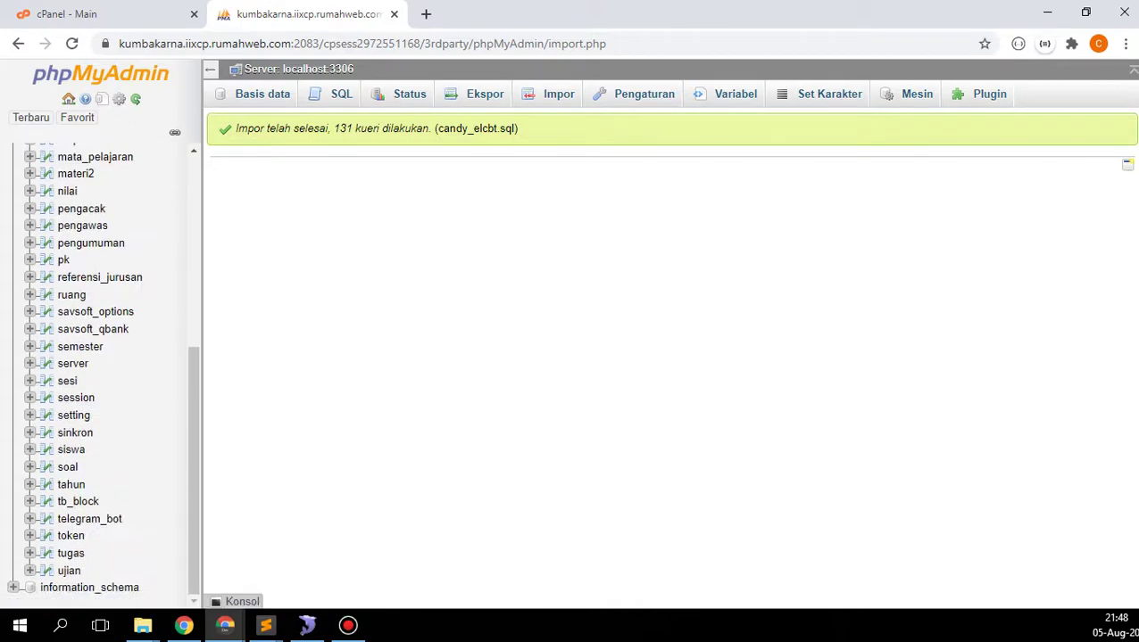
scroll(98, 357, "up", 5)
left_click(78, 152)
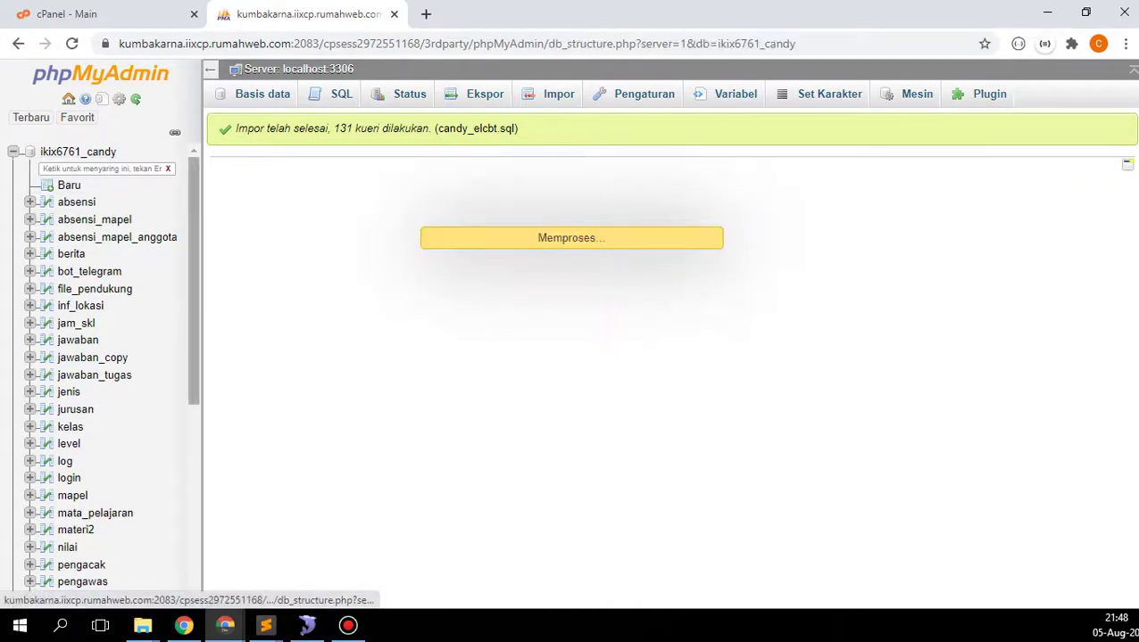
scroll(624, 268, "down", 10)
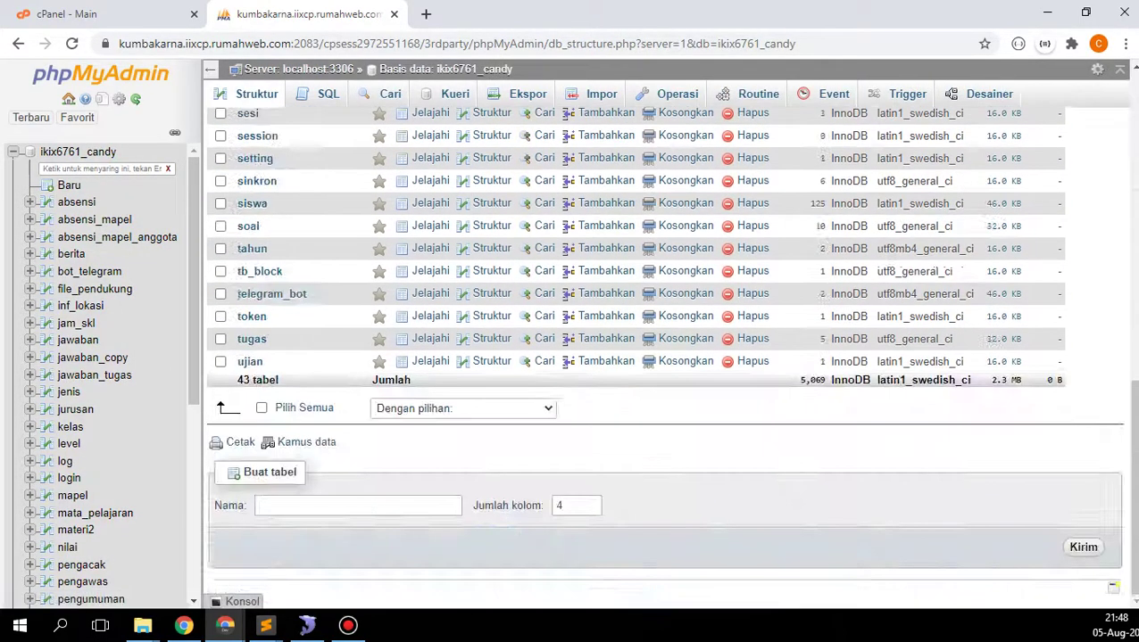
scroll(624, 270, "up", 10)
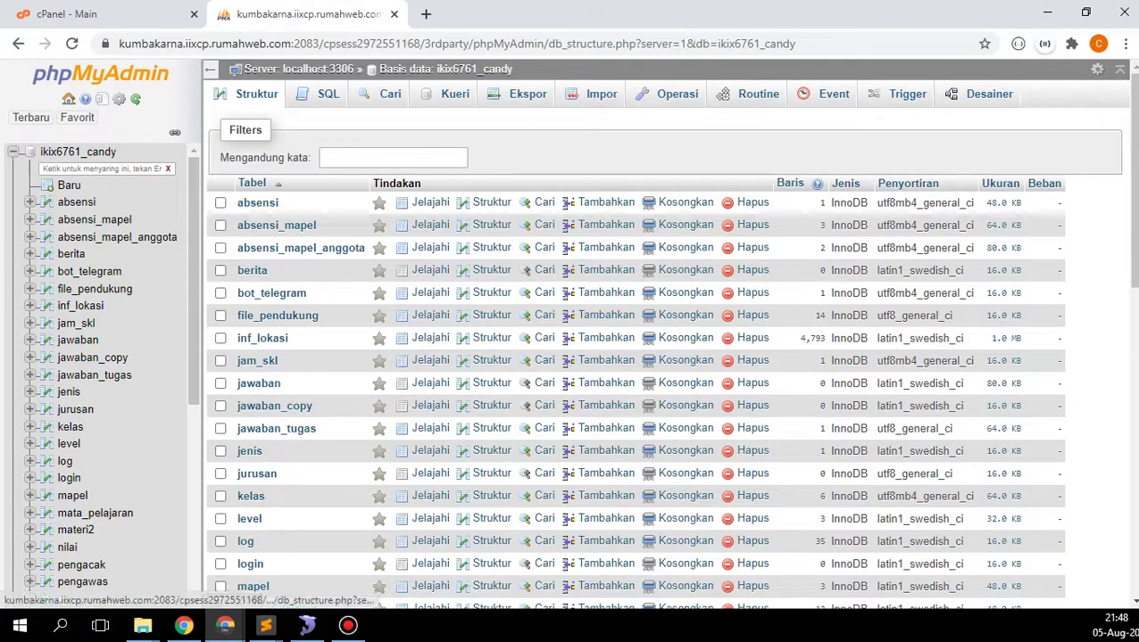
left_click(14, 151)
left_click(67, 14)
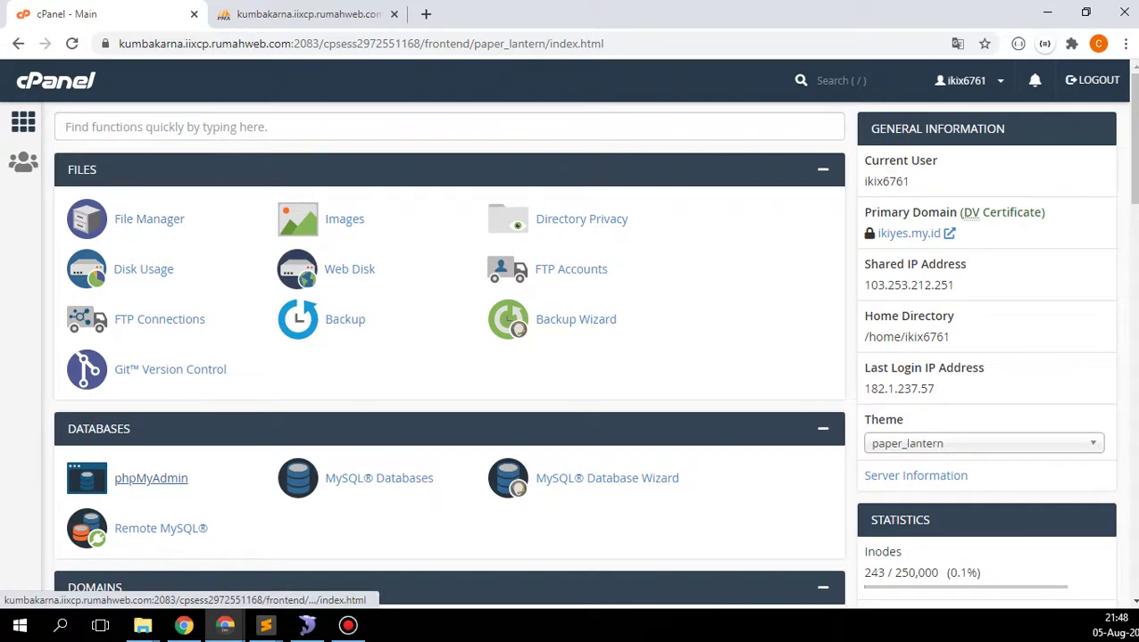
Open public_html in File Manager and permanently delete cgi-bin and home.htm, skipping the trash.
left_click(143, 219)
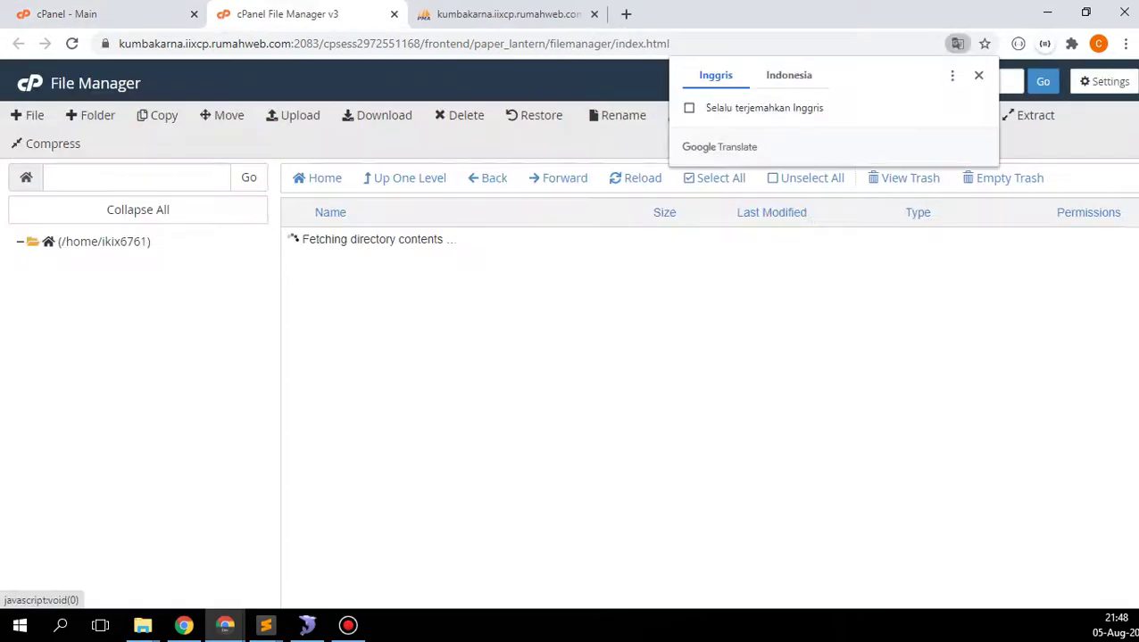
left_click(978, 75)
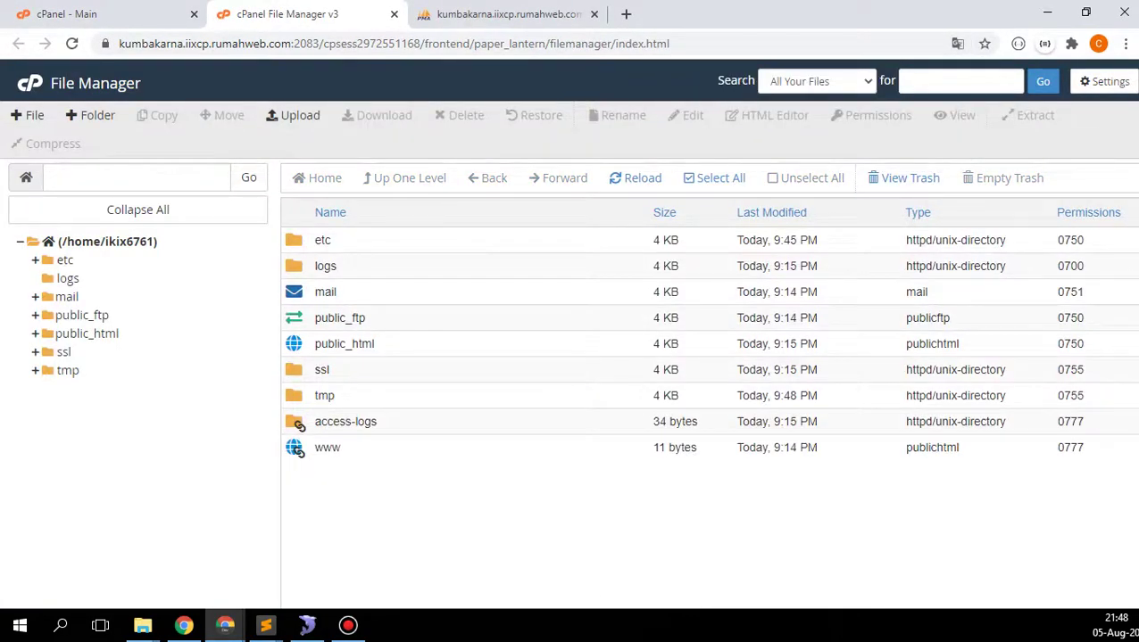
double_click(344, 344)
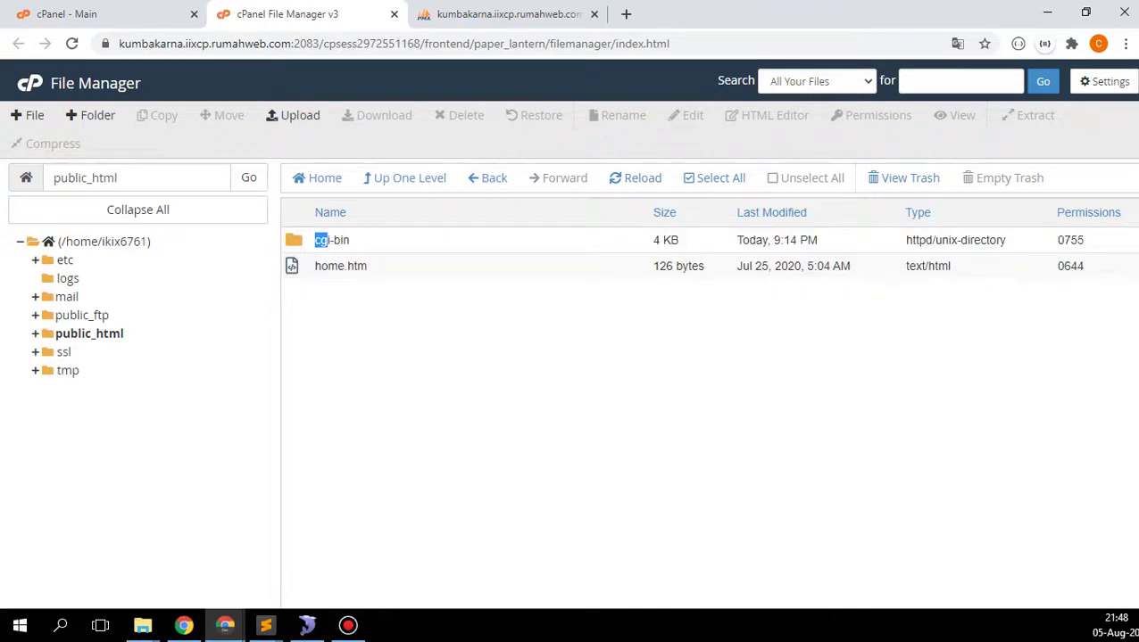
left_click(340, 266)
left_click(332, 240, "ctrl")
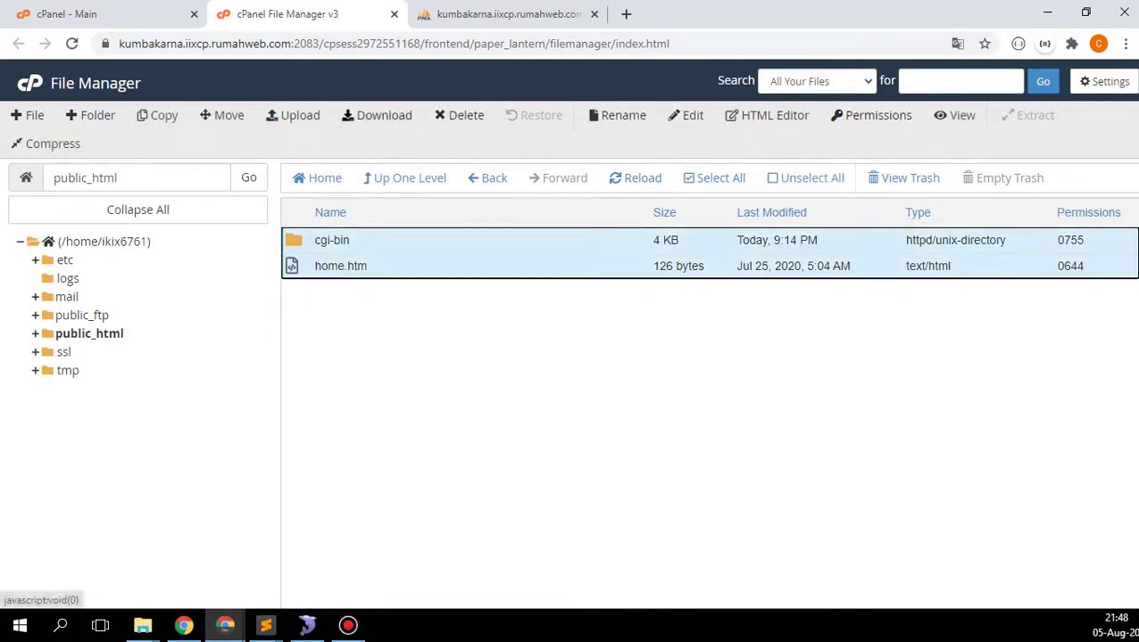
left_click(438, 115)
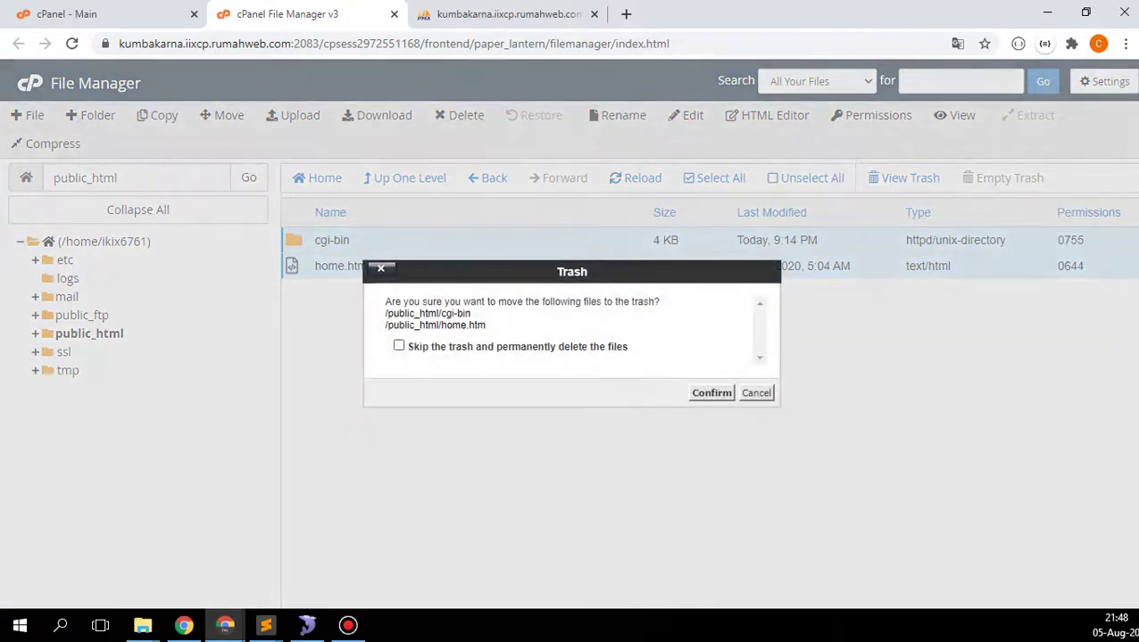
left_click(398, 346)
left_click(711, 393)
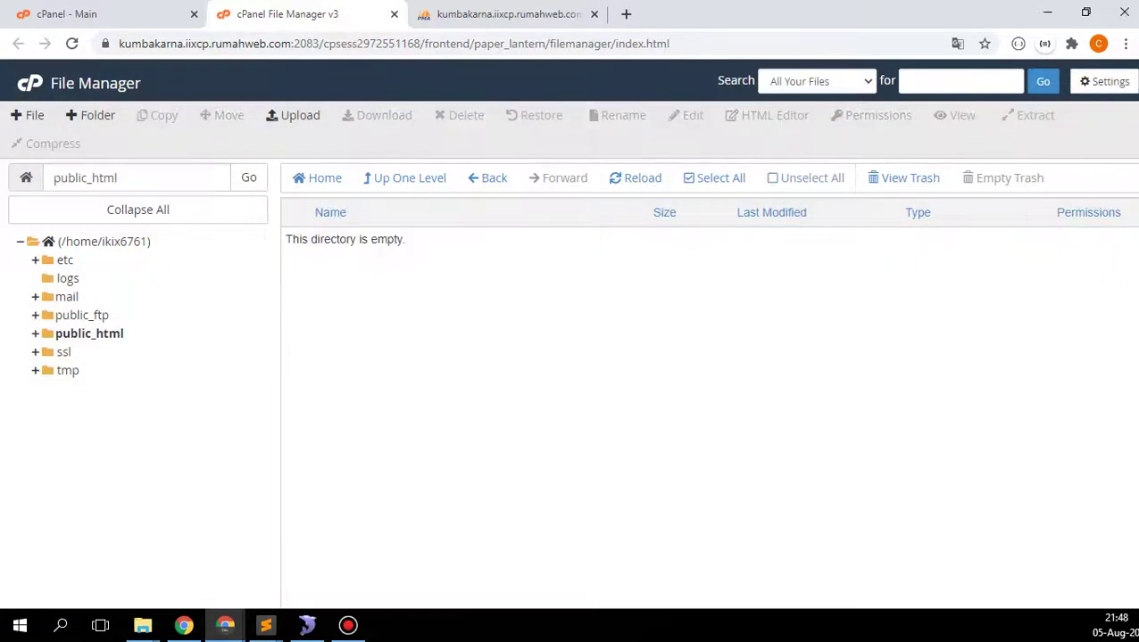
Upload candy_elcbt.zip (53.58 MB) into public_html and go back to the folder.
left_click(294, 116)
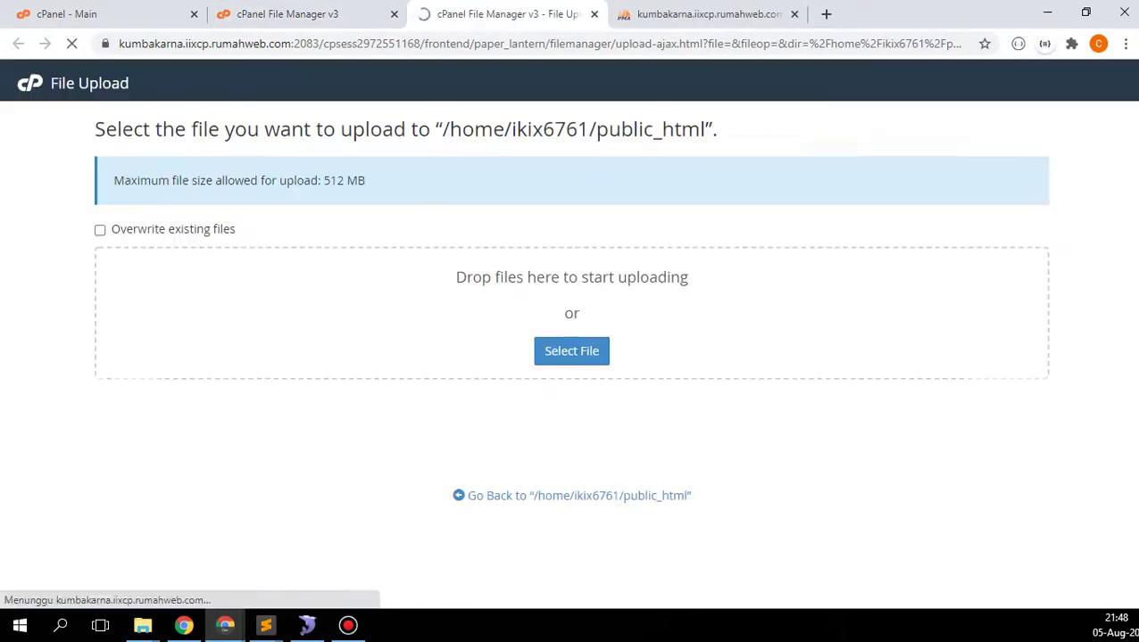
left_click(571, 351)
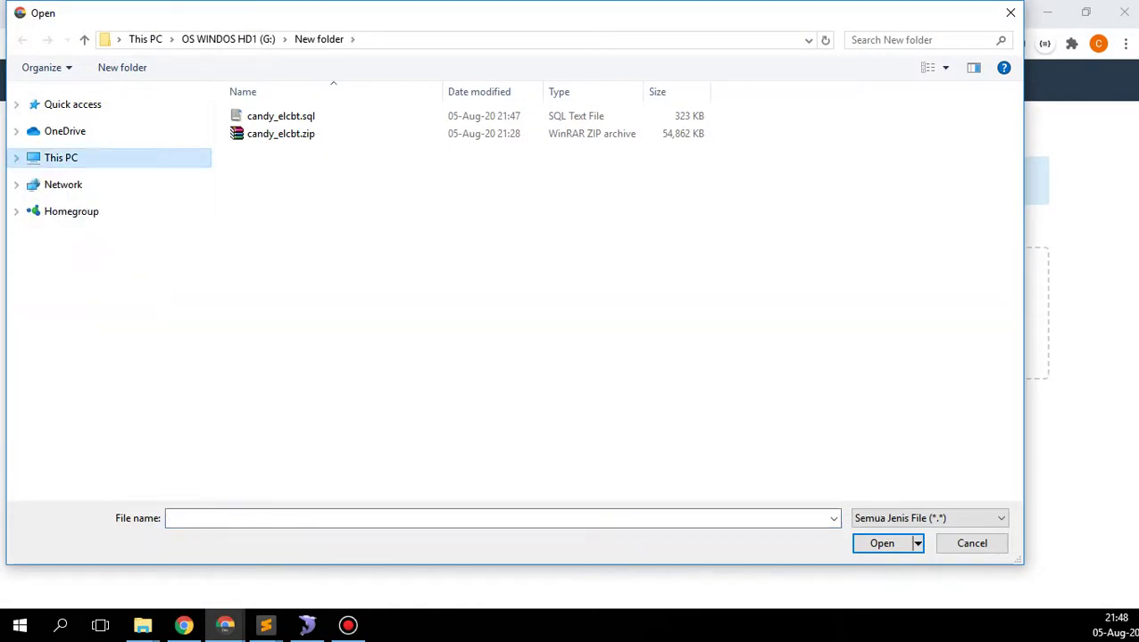
left_click(280, 133)
left_click(882, 544)
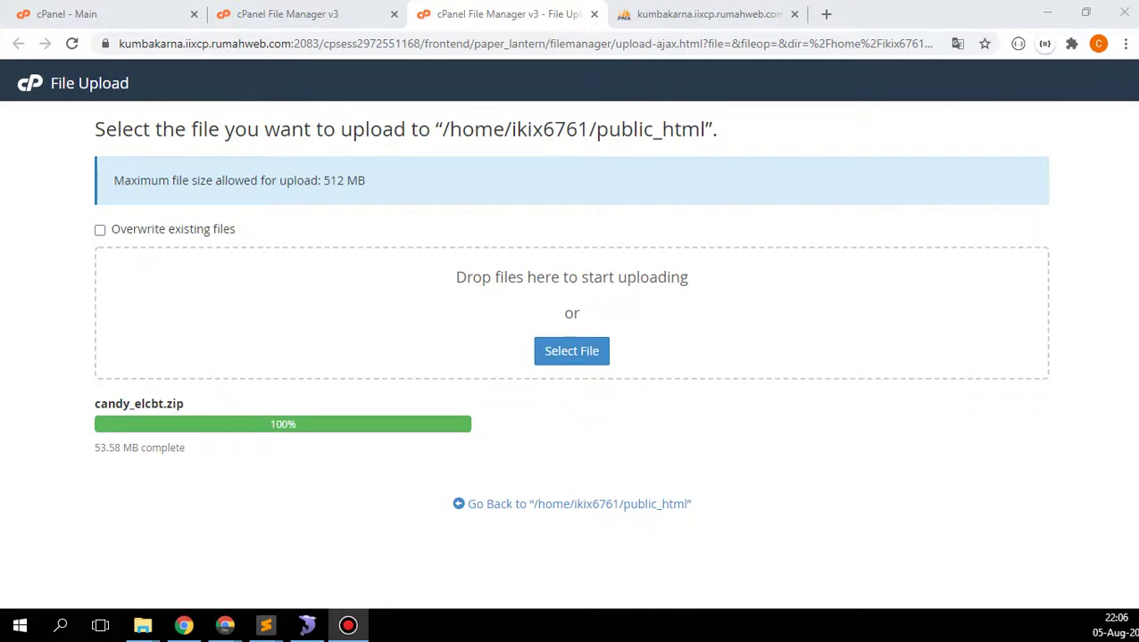
left_click(575, 505)
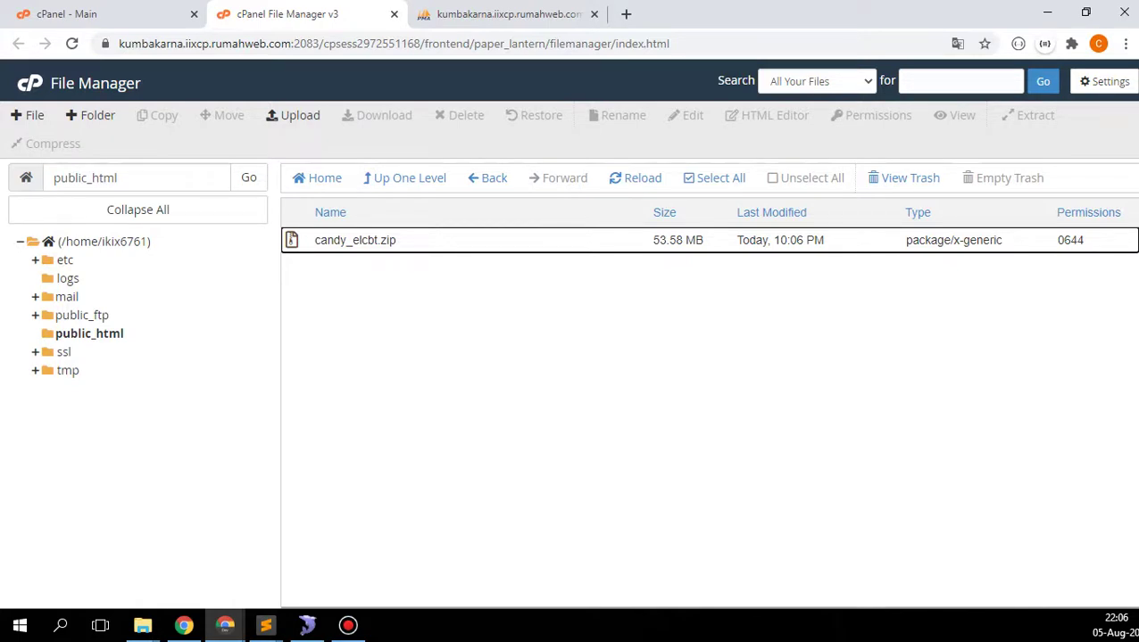
Extract candy_elcbt.zip into public_html and review the resulting folders and PHP files.
left_click(308, 240)
right_click(308, 241)
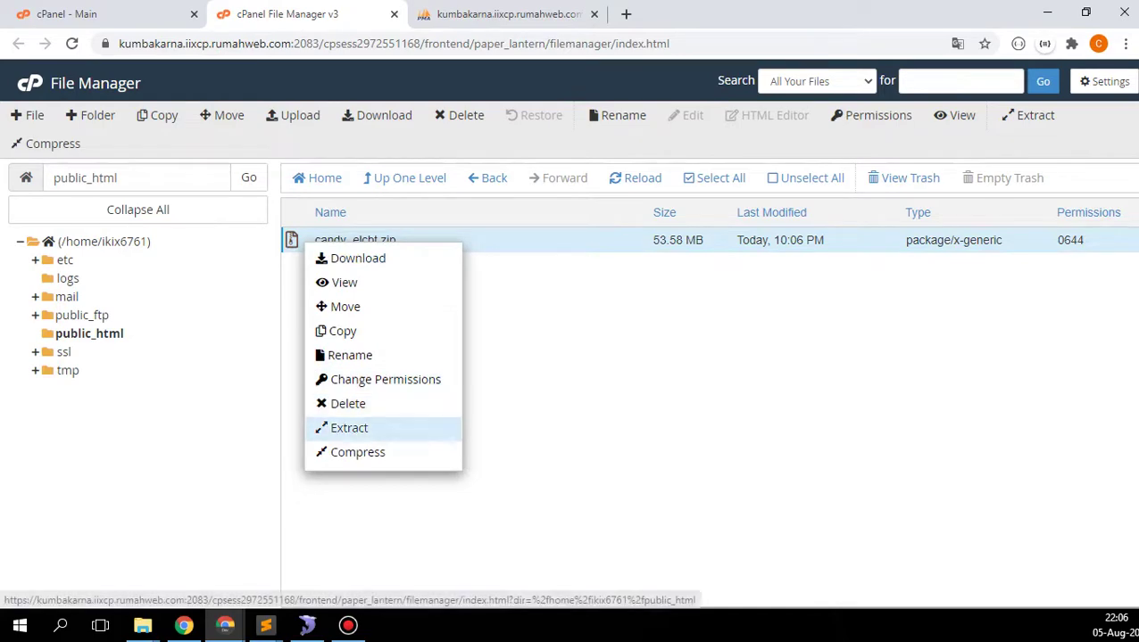
left_click(349, 429)
left_click(692, 417)
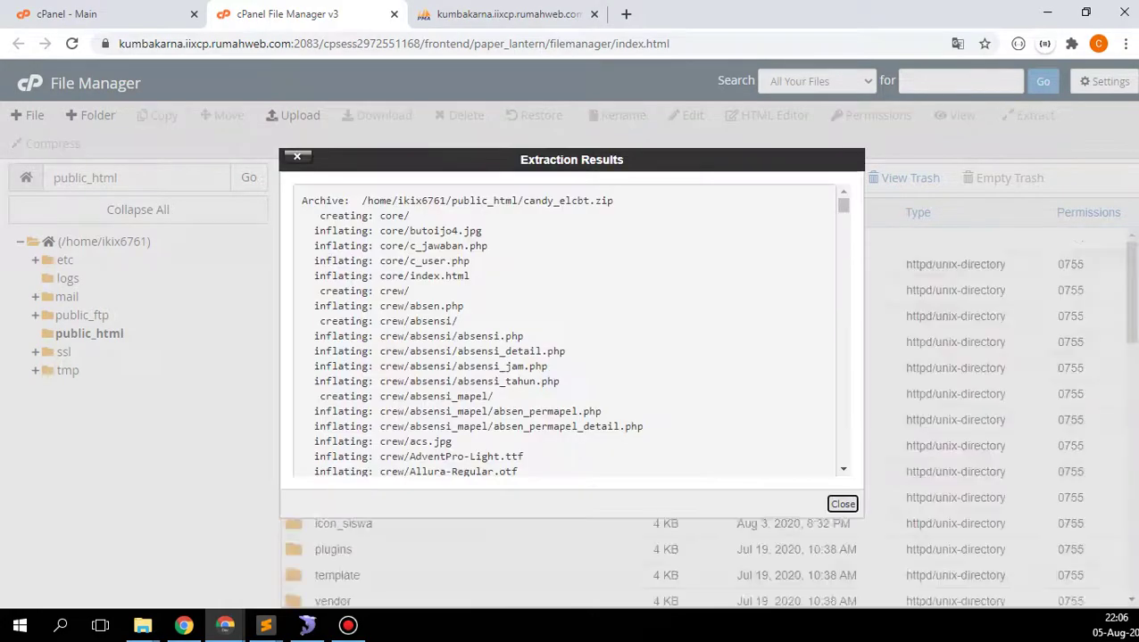
key("Return")
scroll(702, 410, "down", 10)
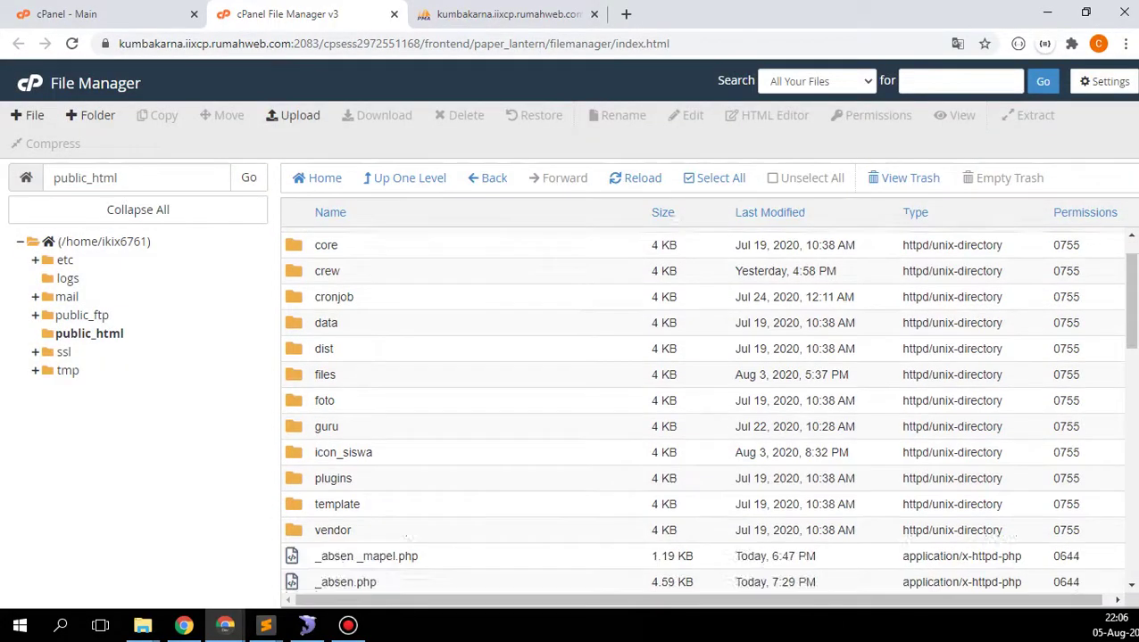
scroll(702, 411, "up", 10)
scroll(702, 411, "down", 12)
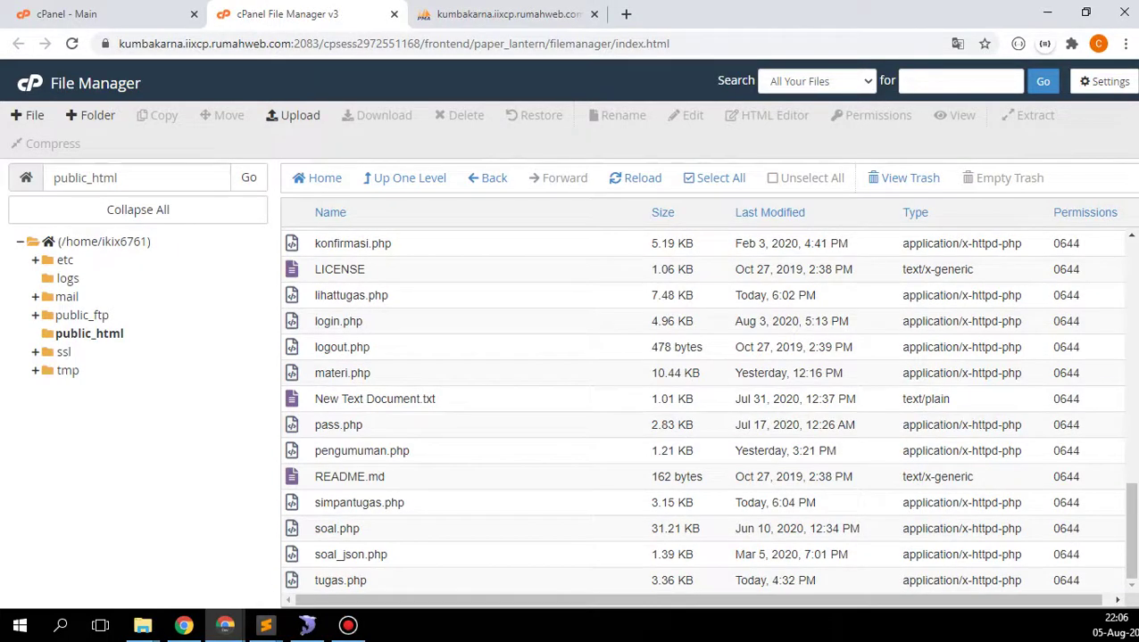
scroll(702, 410, "up", 12)
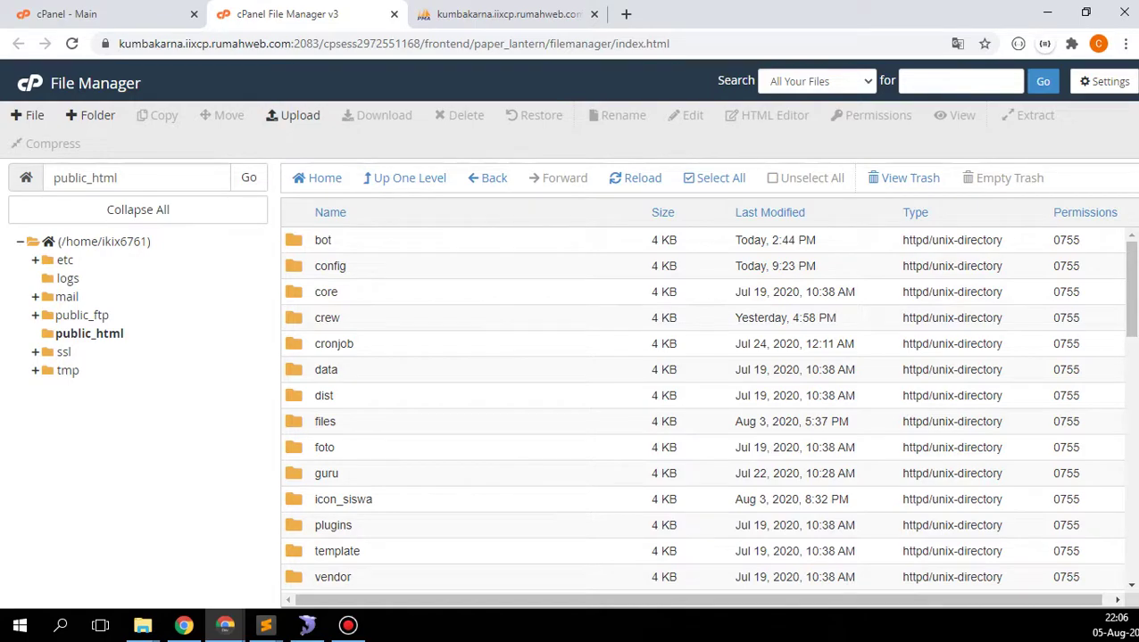
scroll(702, 410, "down", 12)
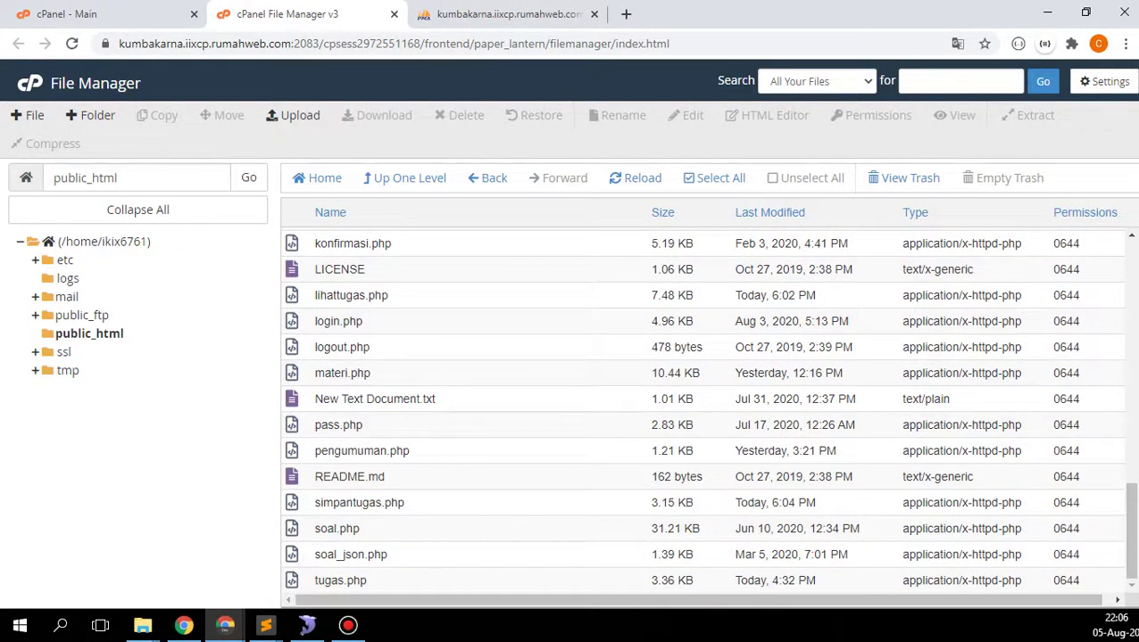
scroll(703, 410, "up", 3)
Delete install.php from public_html with 'Skip the trash' left unchecked, so it goes to the trash.
left_click(341, 414)
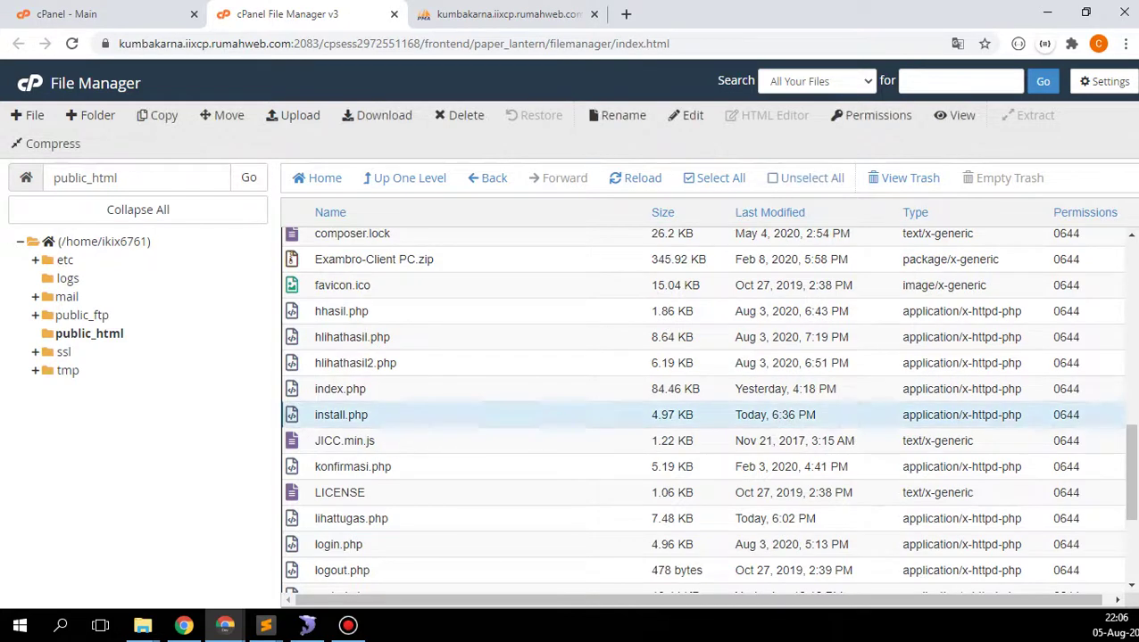
right_click(303, 415)
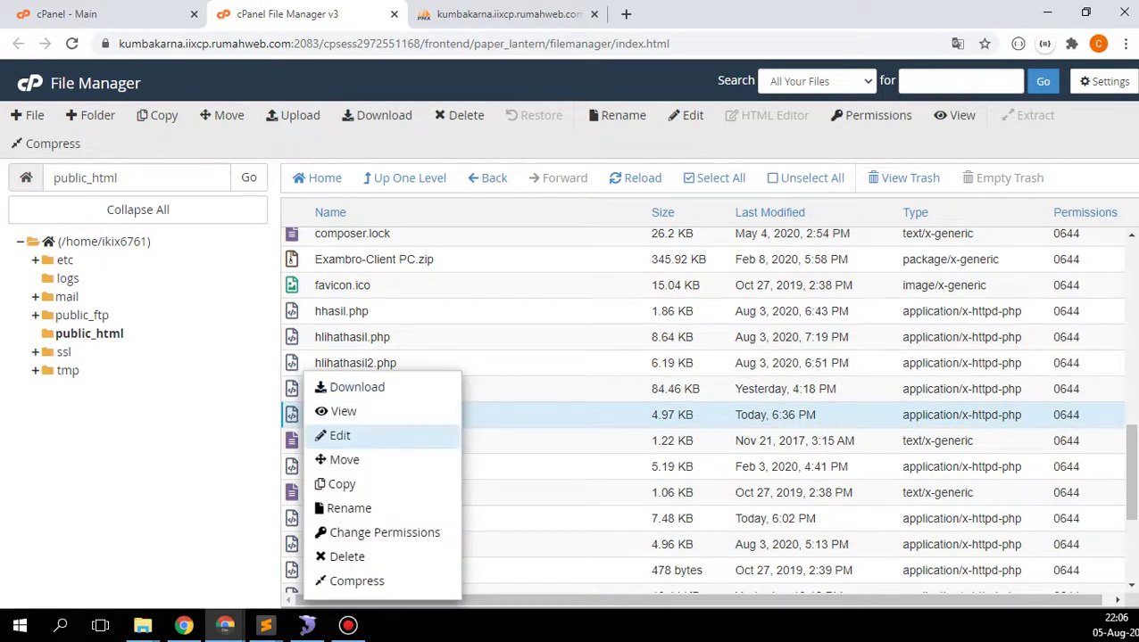
left_click(341, 311)
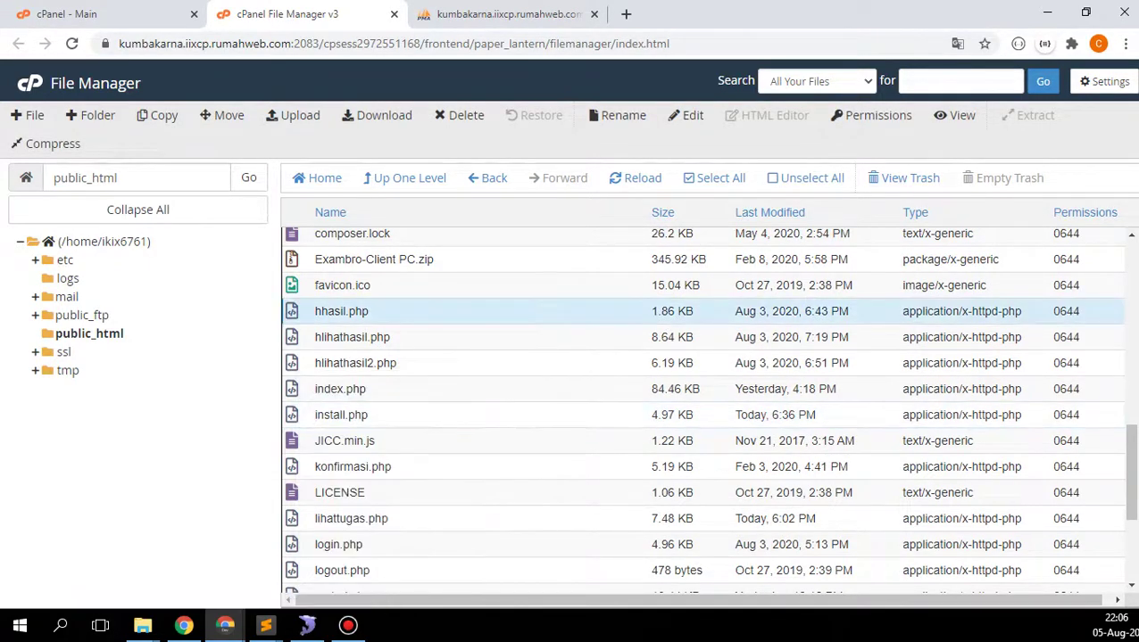
left_click(341, 415)
right_click(304, 415)
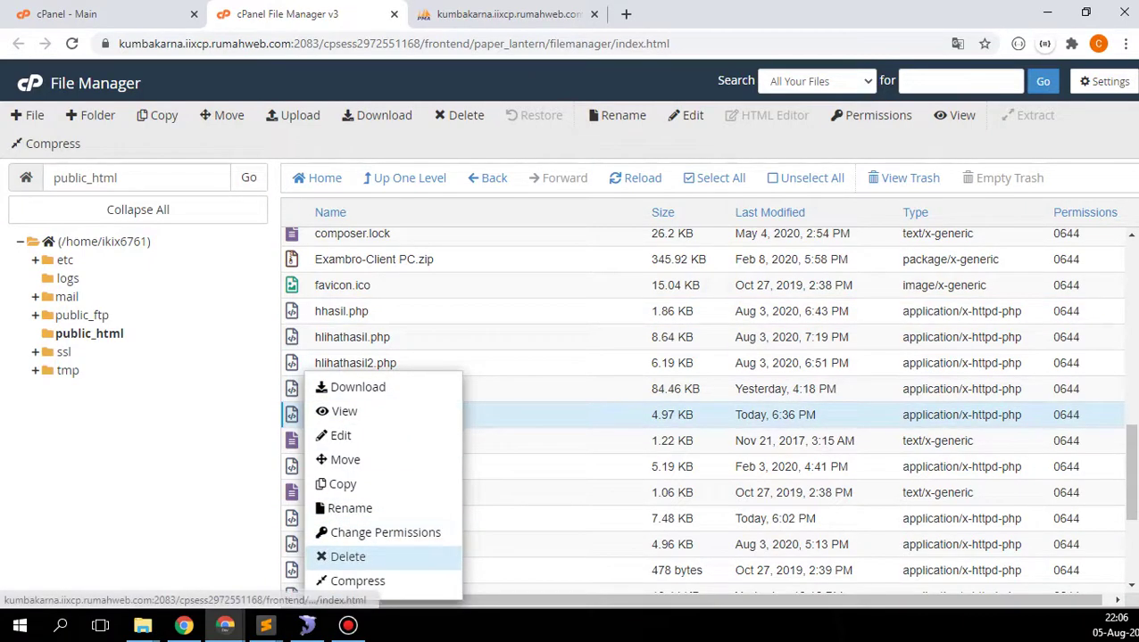
left_click(347, 556)
left_click(398, 340)
left_click(398, 340)
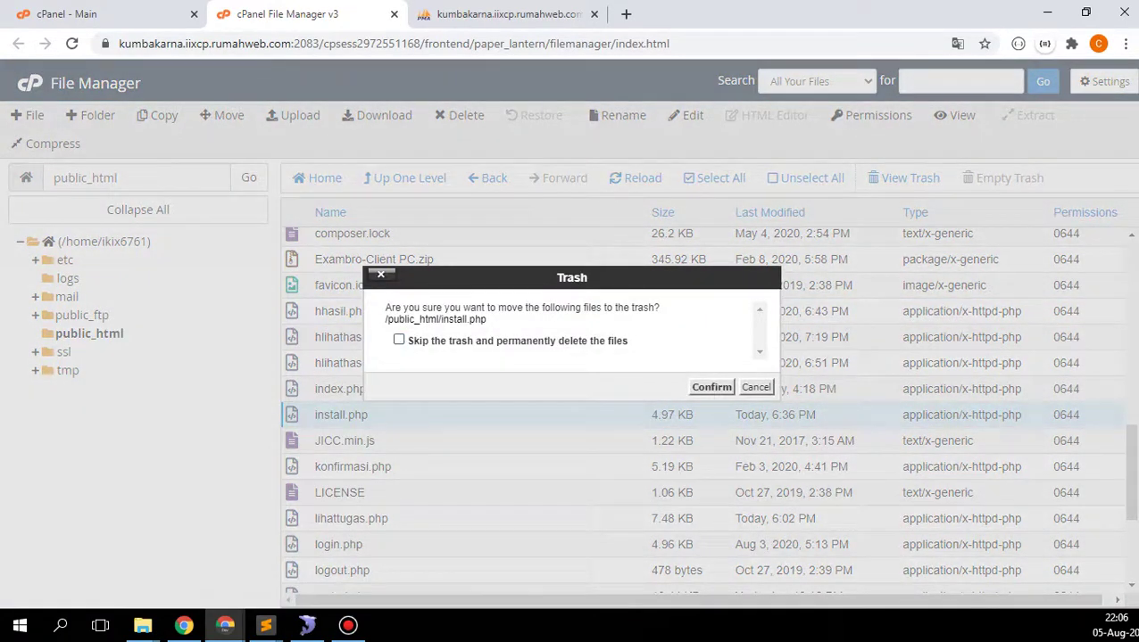
left_click(711, 387)
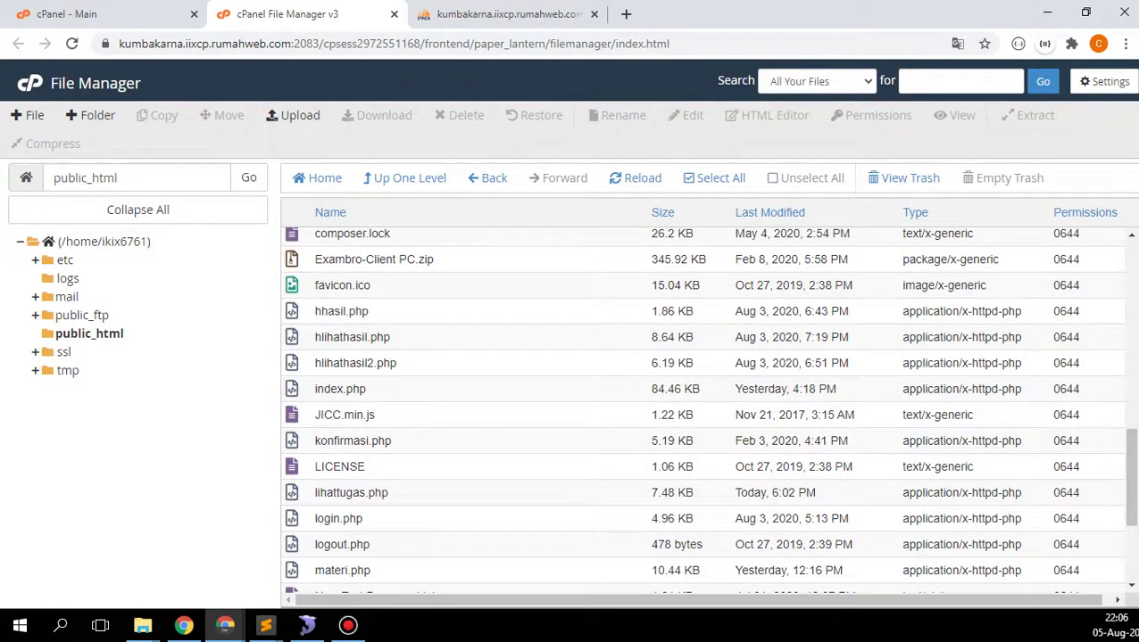
left_click(343, 414)
right_click(344, 414)
scroll(343, 411, "up", 3)
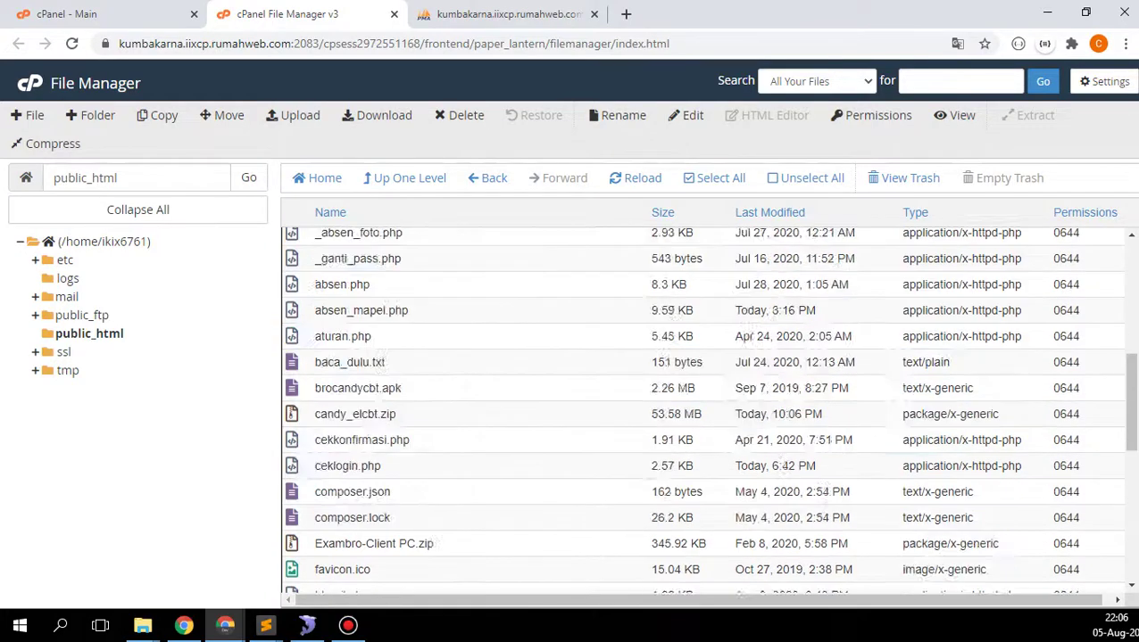
scroll(704, 411, "up", 5)
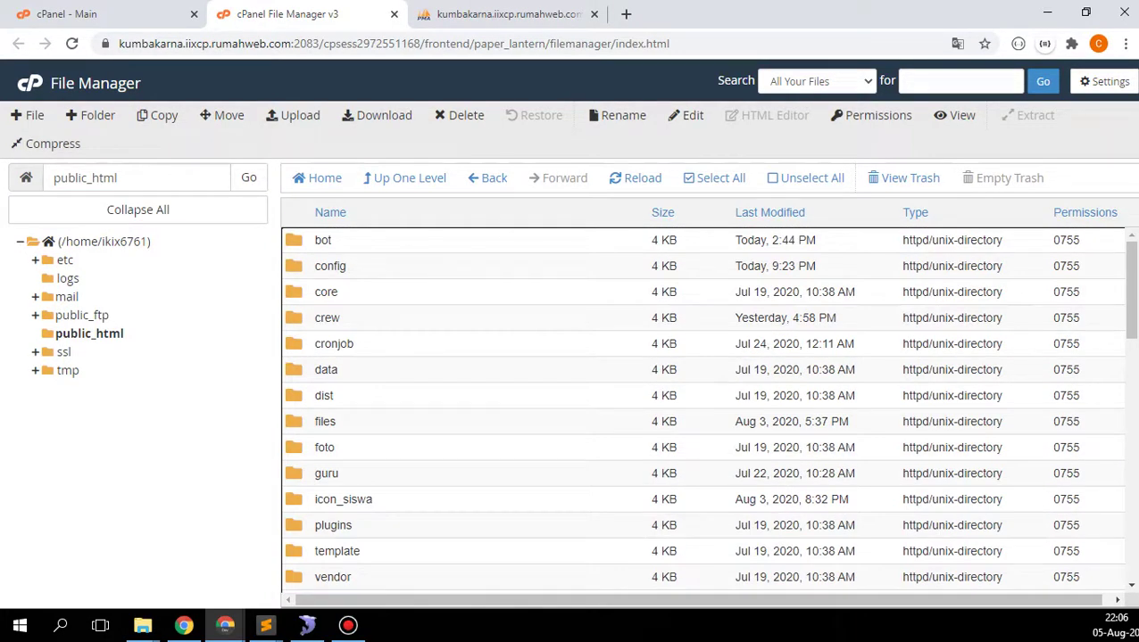
Open the crew folder and move ifm.php and ifm2.php to the trash.
double_click(327, 318)
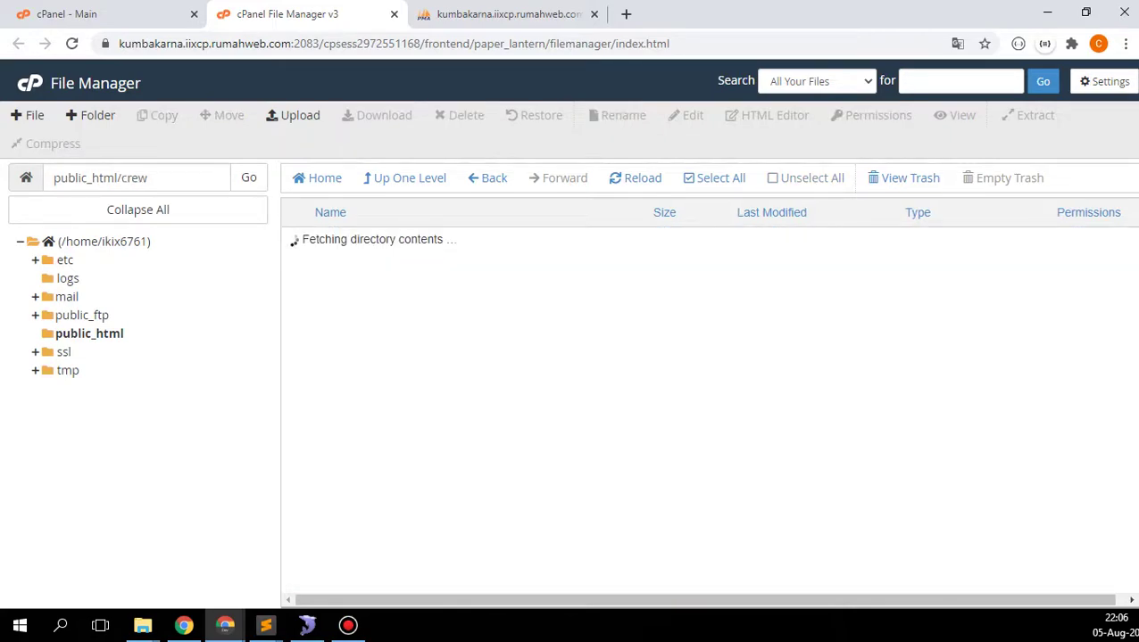
scroll(705, 411, "down", 5)
scroll(701, 411, "down", 10)
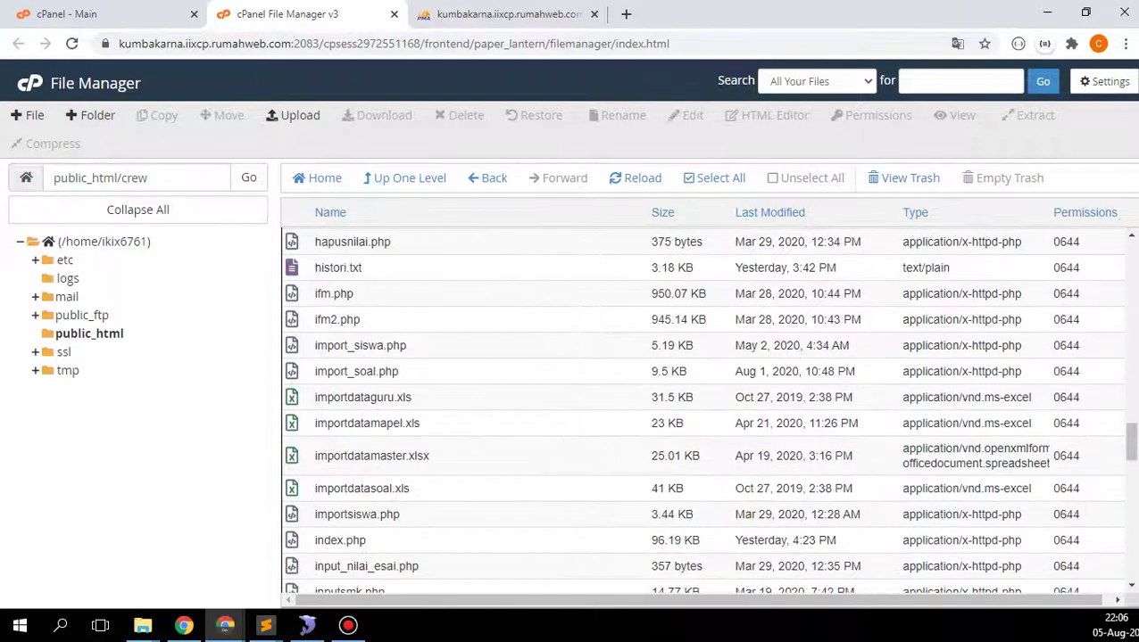
right_click(309, 295)
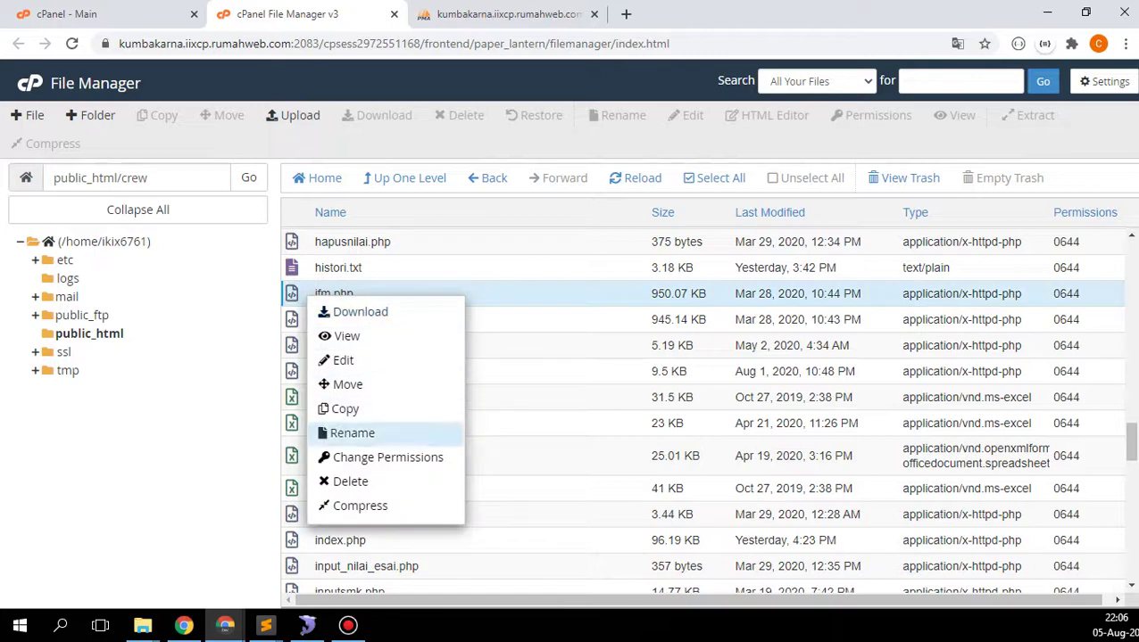
left_click(350, 481)
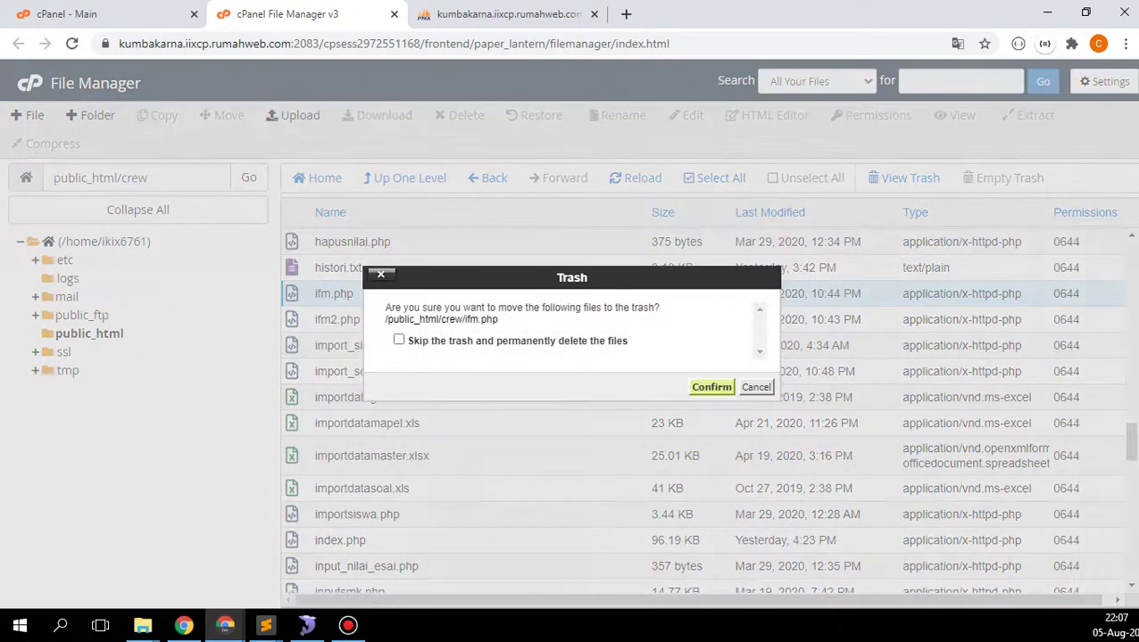
left_click(711, 386)
right_click(303, 296)
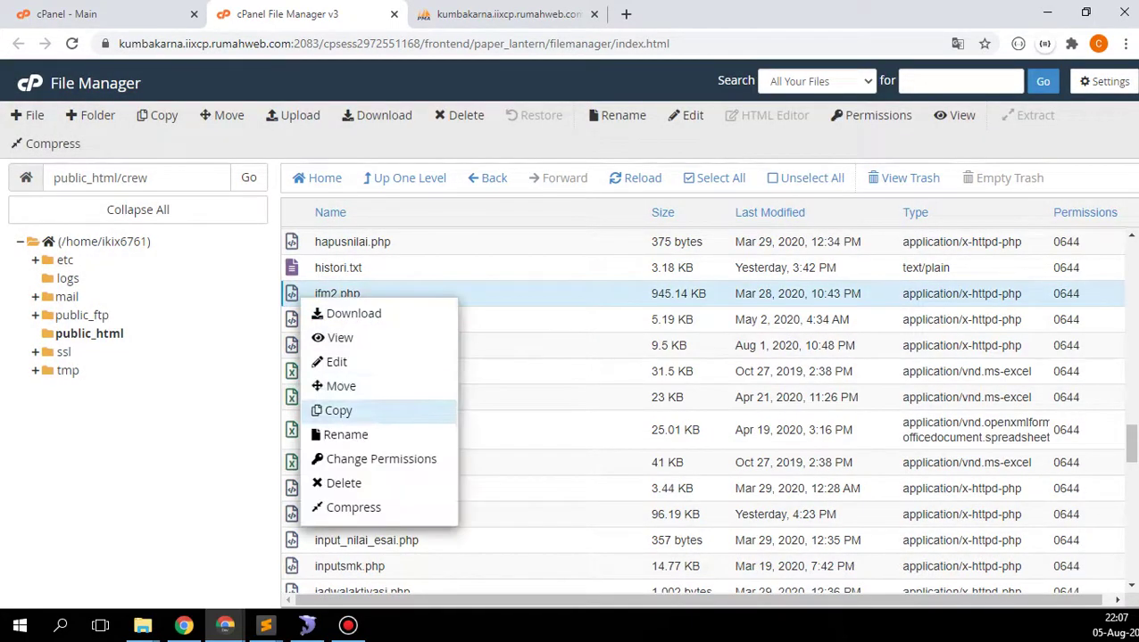
left_click(346, 481)
left_click(711, 387)
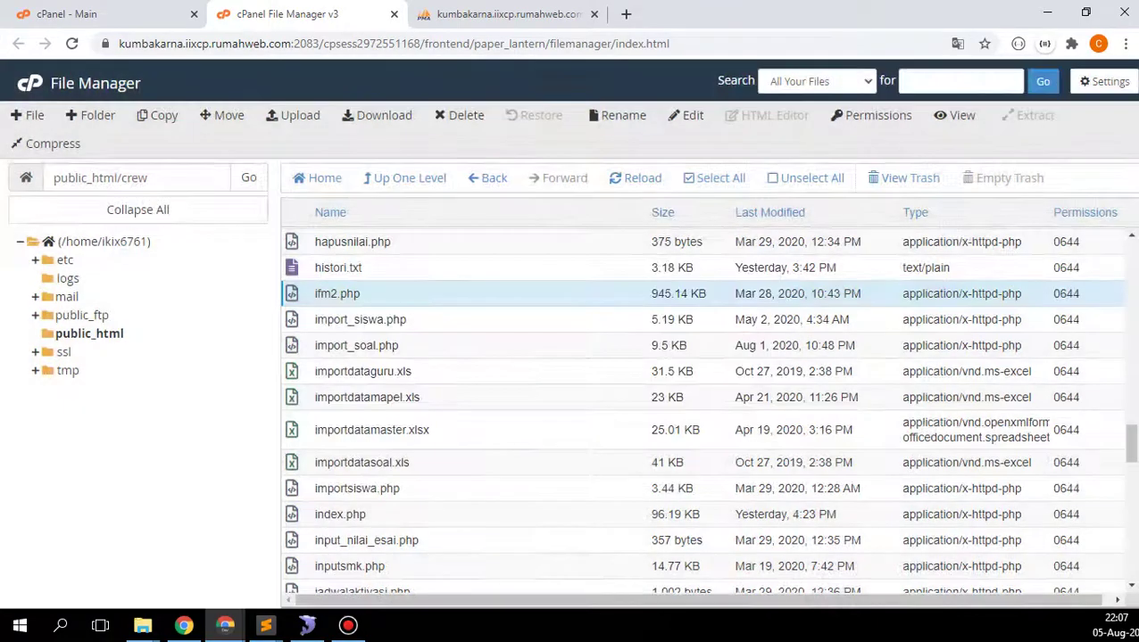
Go up one level to the public_html listing.
scroll(705, 411, "down", 10)
scroll(705, 410, "down", 5)
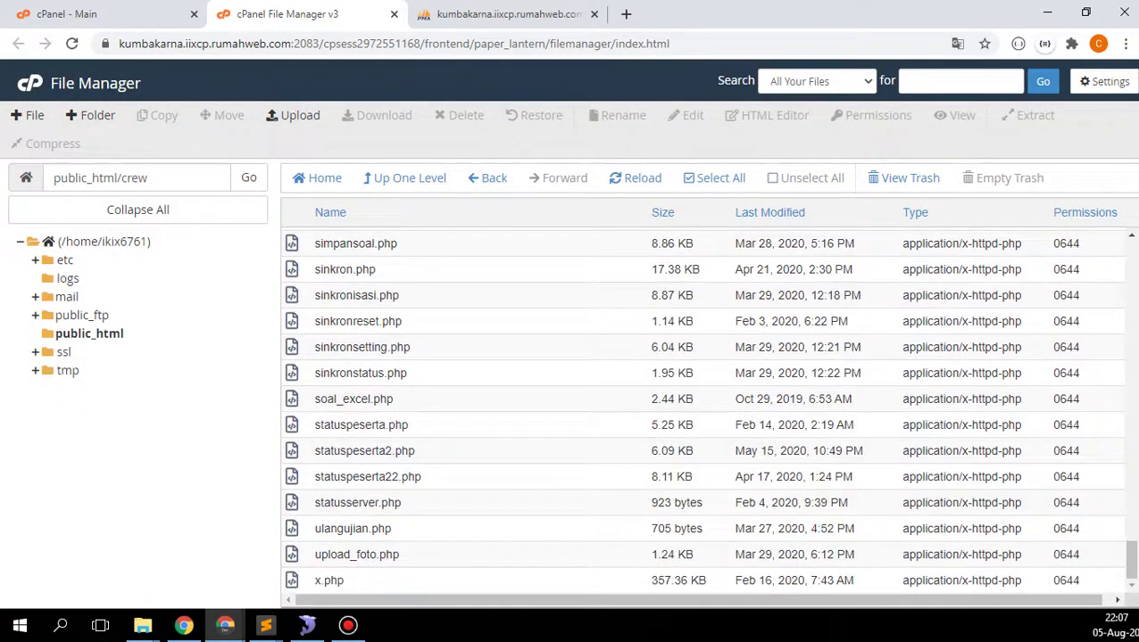
left_click(356, 554)
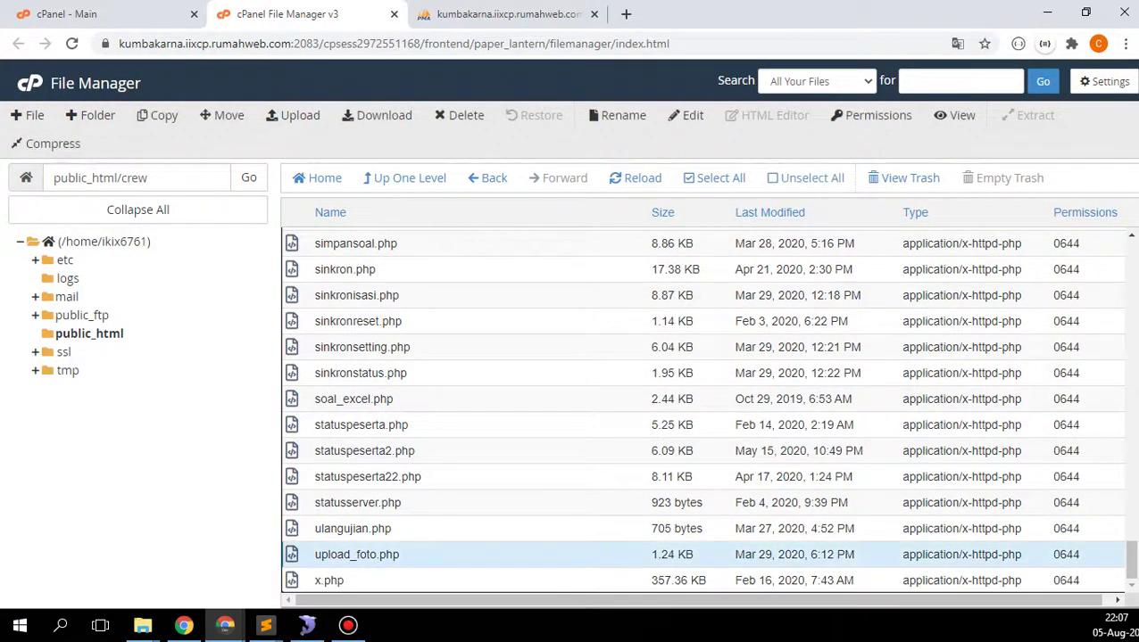
scroll(705, 411, "up", 15)
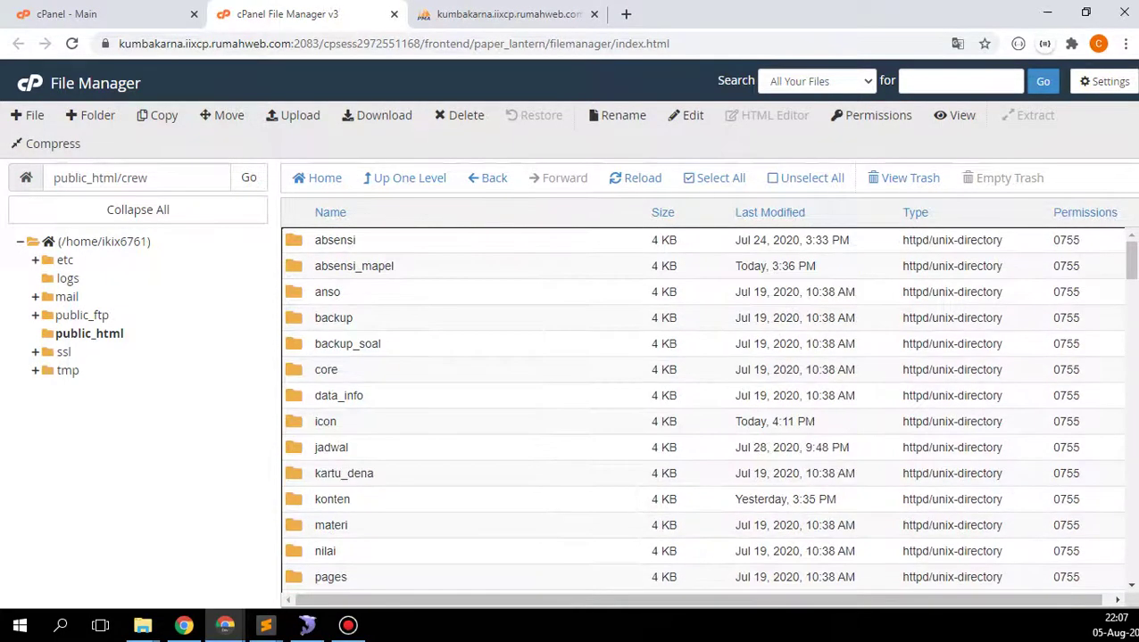
left_click(404, 178)
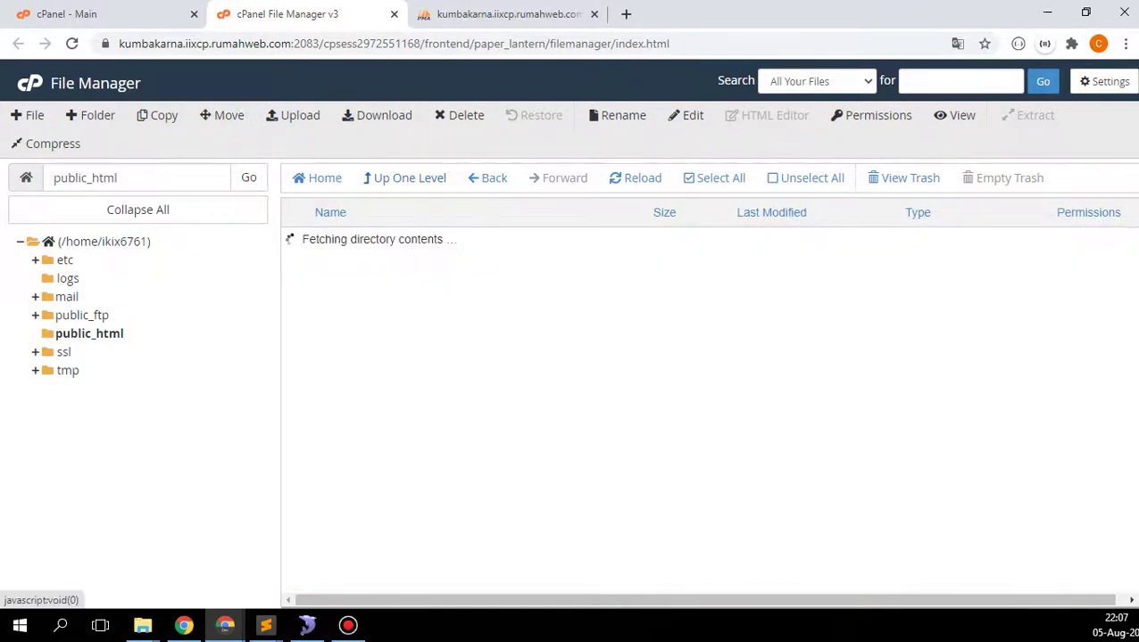
scroll(705, 410, "down", 2)
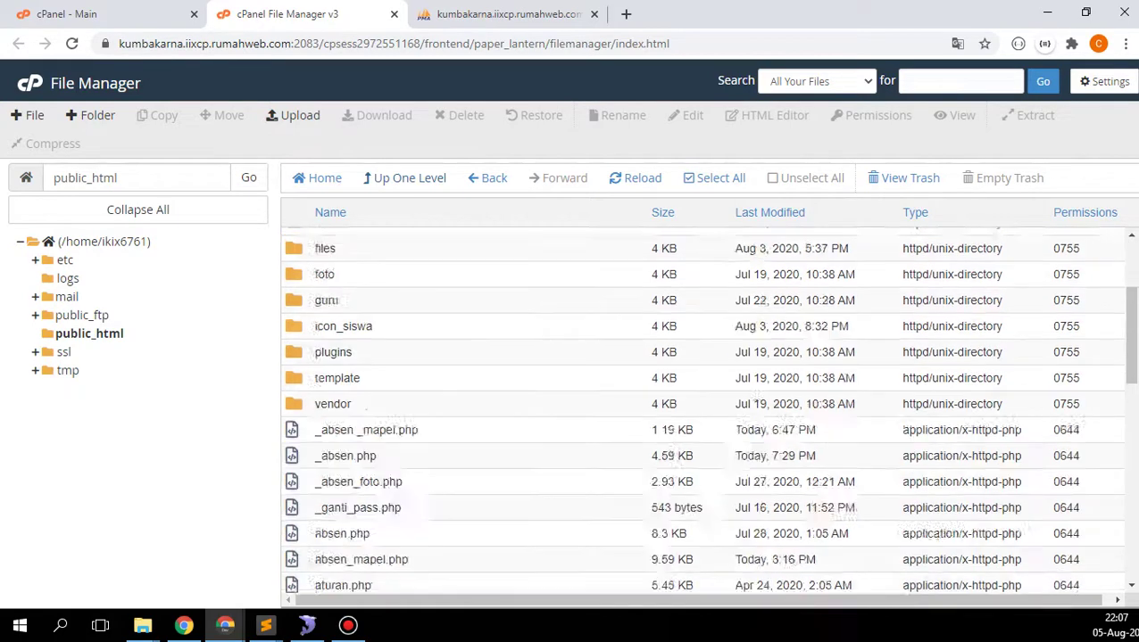
scroll(705, 411, "up", 2)
Open config.default.php from the config folder in the code editor.
double_click(329, 266)
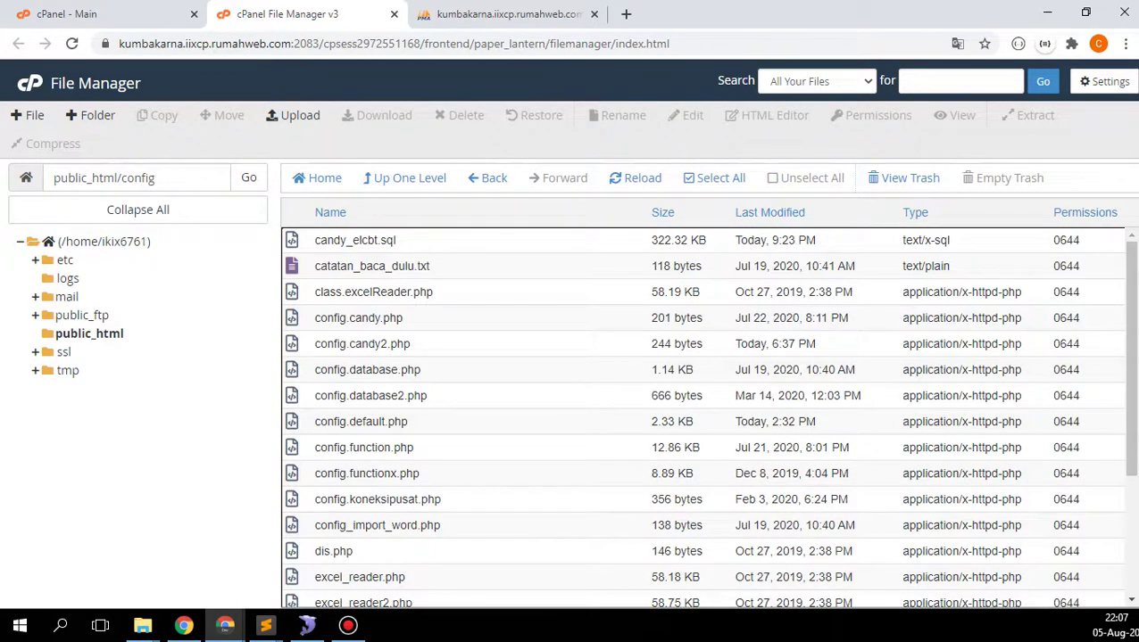
left_click(360, 421)
right_click(360, 421)
left_click(357, 434)
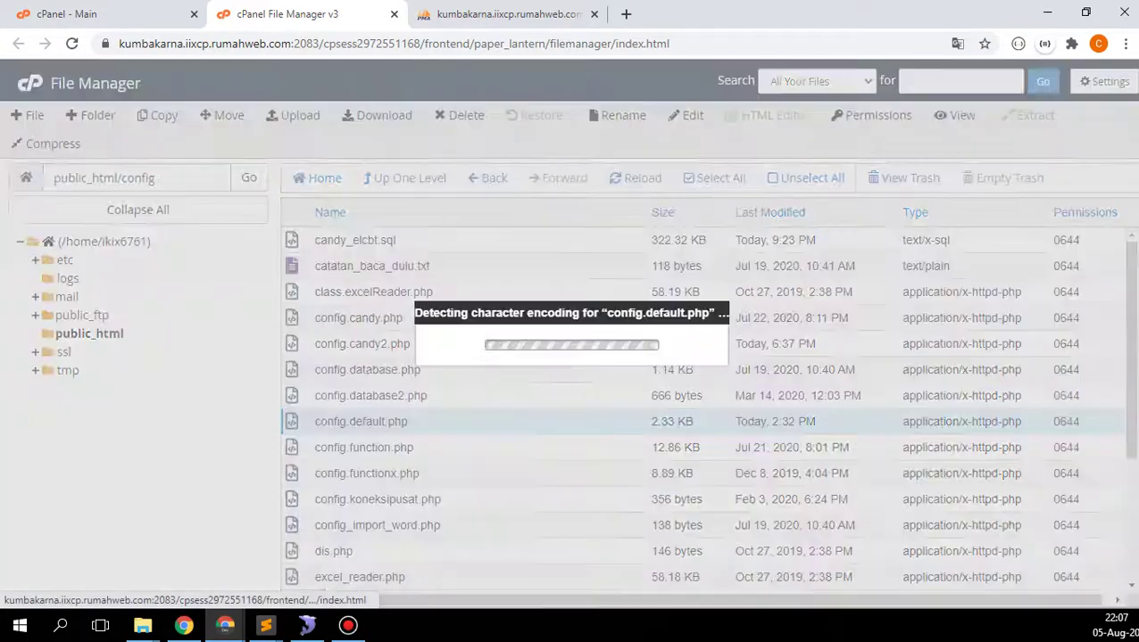
left_click(720, 459)
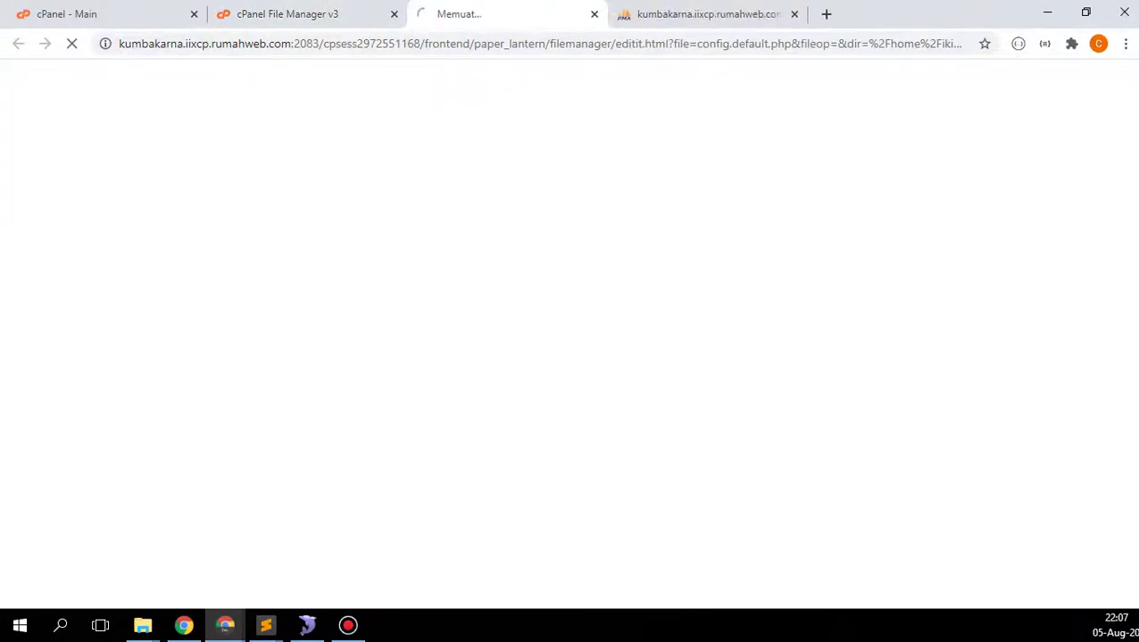
Load ikiyes.my.id in a new tab, which shows a too-many-redirects error.
key("ctrl+t")
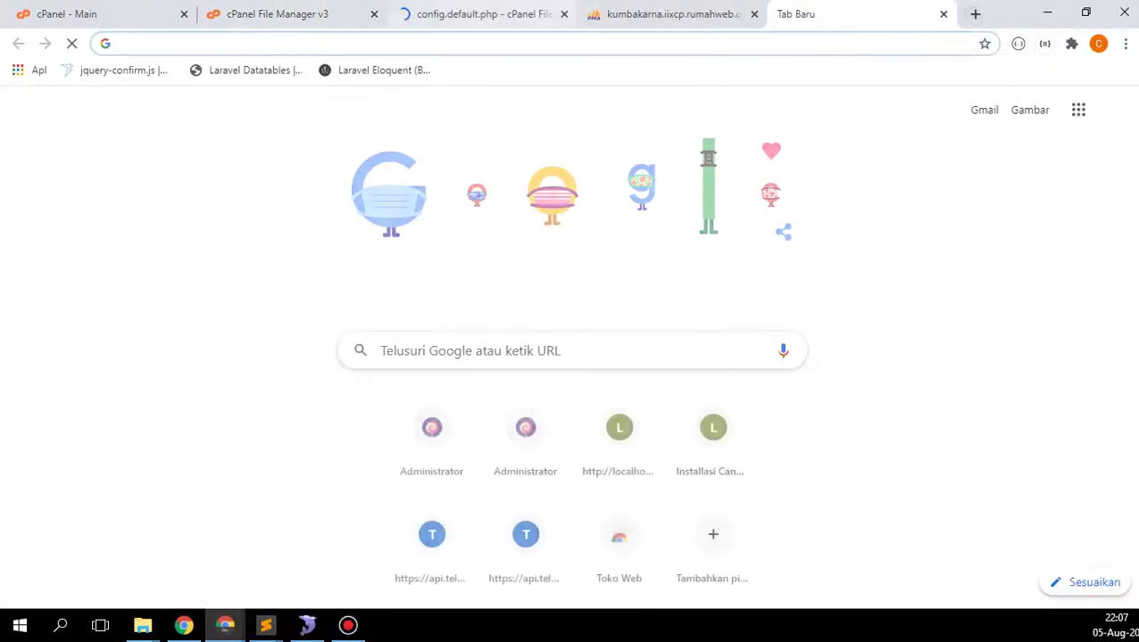
key("Down")
type("ik")
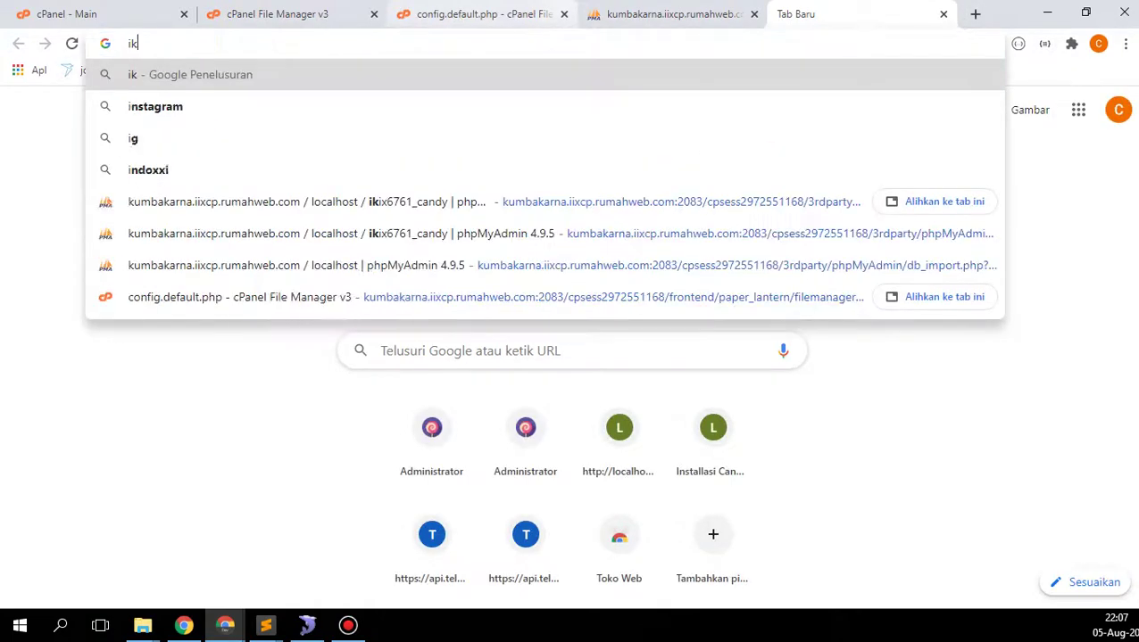
type("iyes")
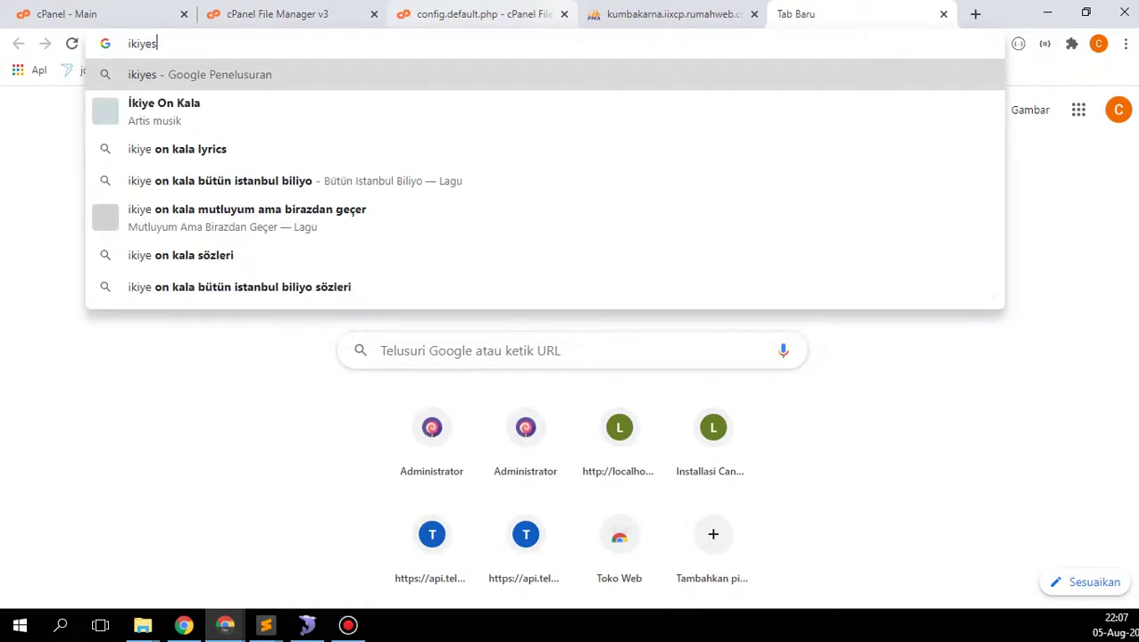
type(".m")
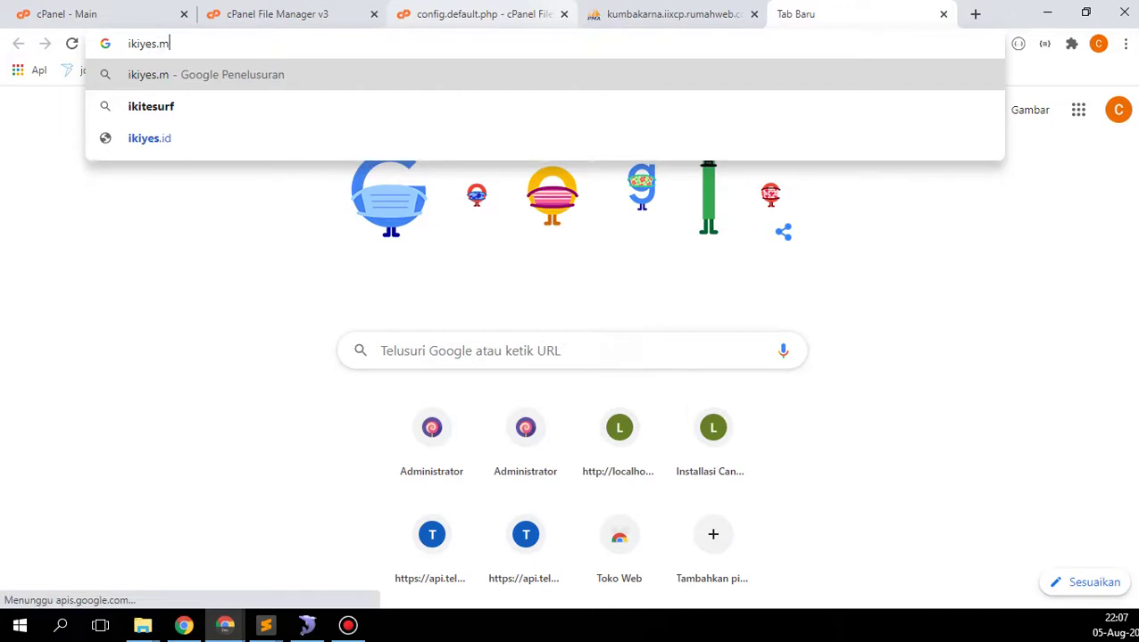
type("y.id")
key("ctrl+a")
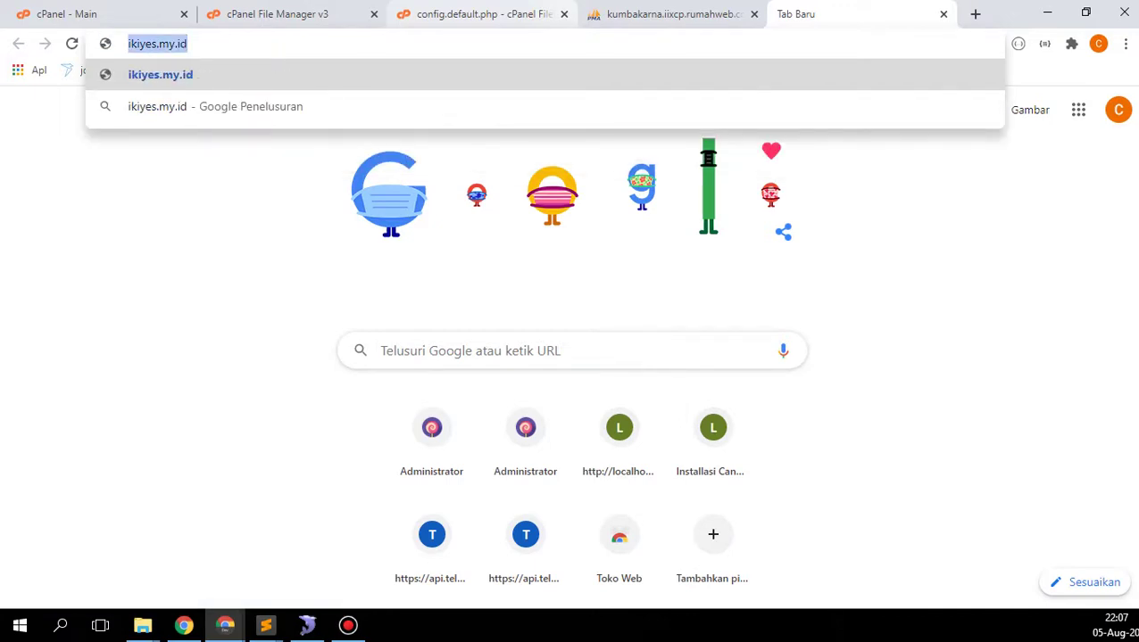
key("Return")
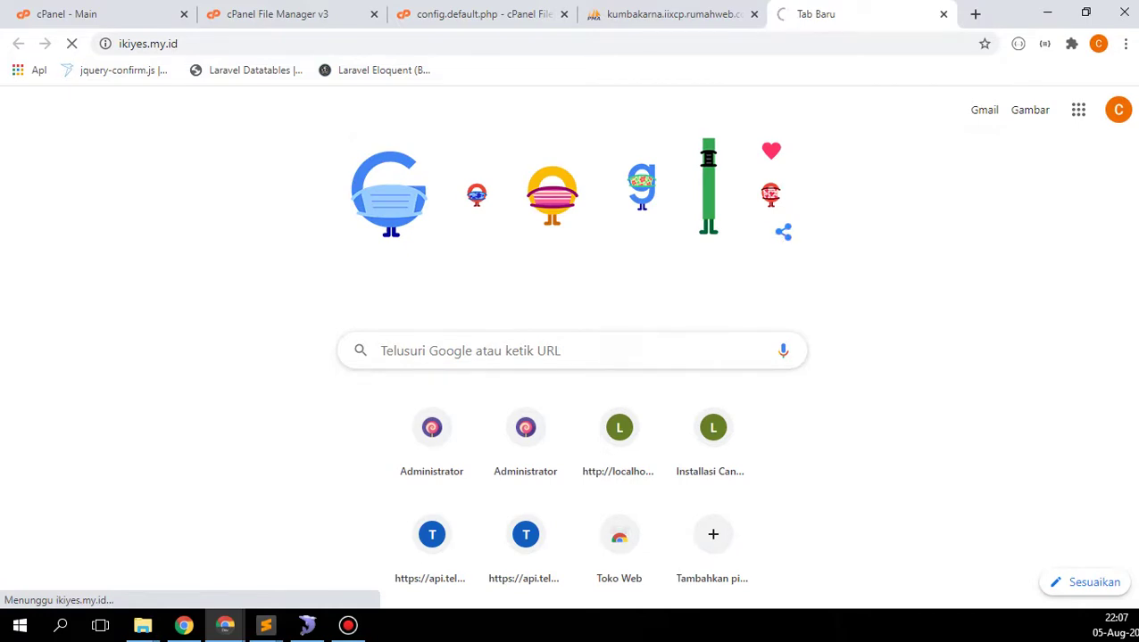
key("ctrl+3")
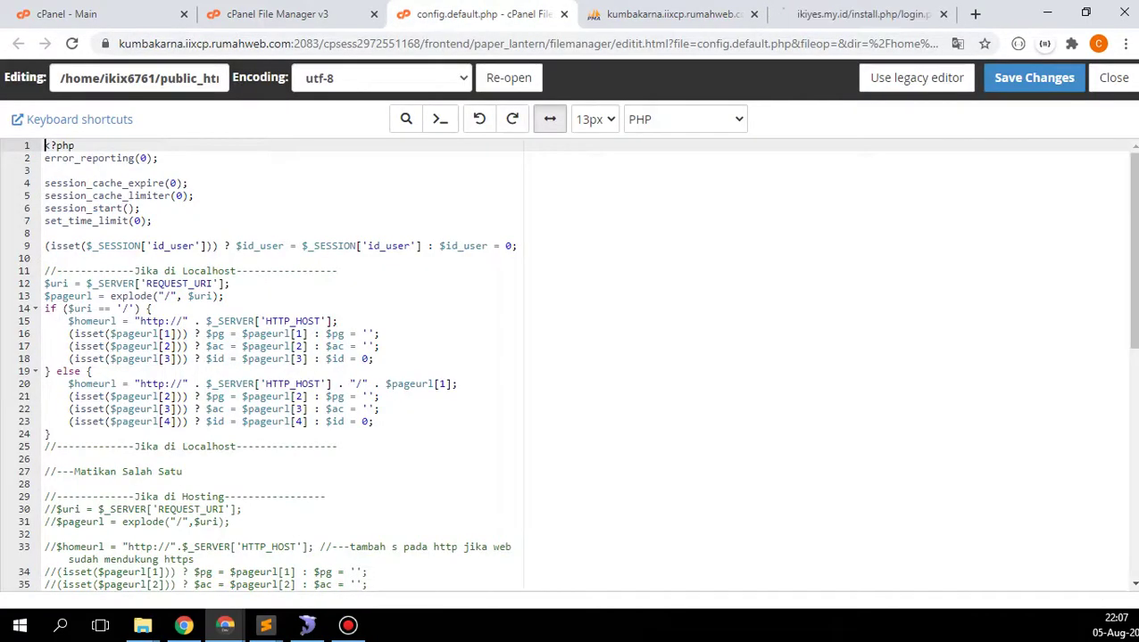
key("ctrl+5")
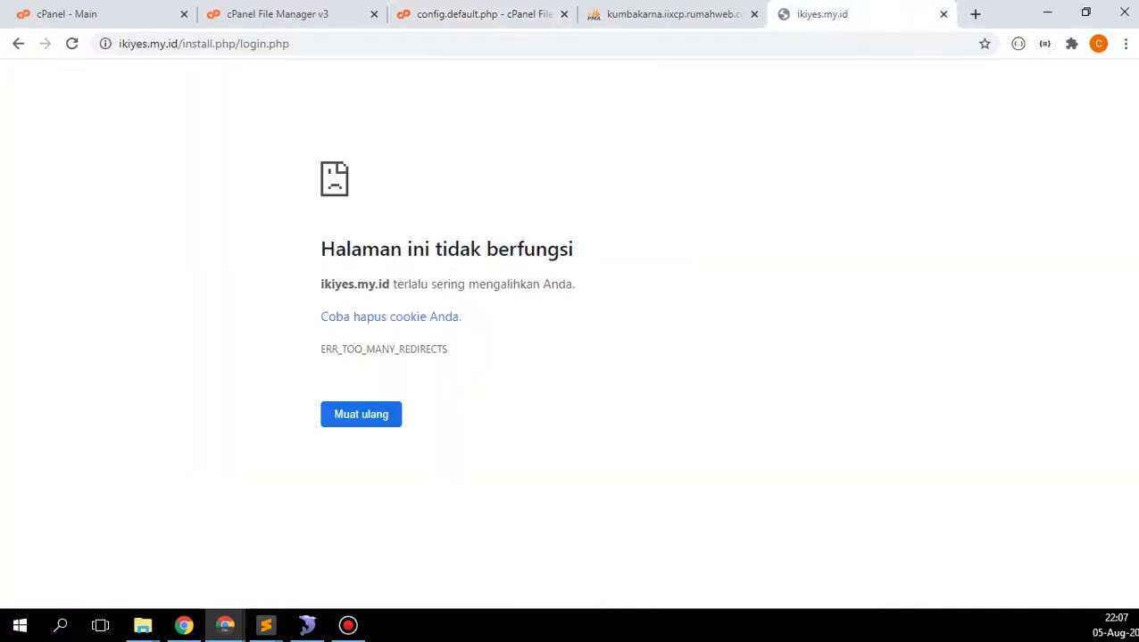
key("ctrl+r")
key("ctrl+3")
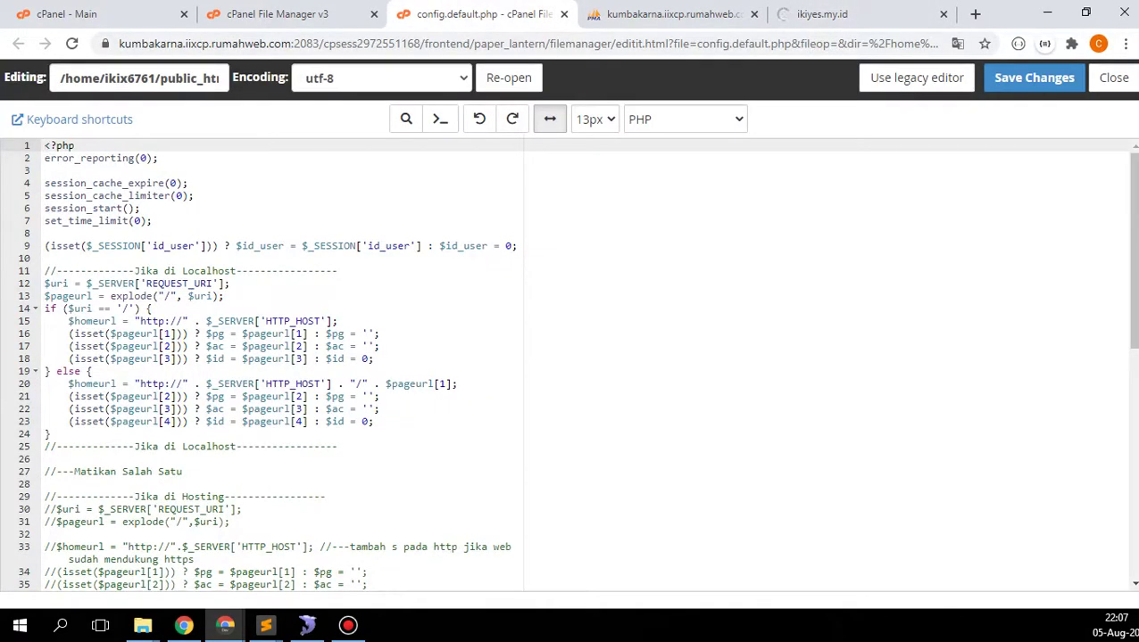
Delete the localhost block and uncomment hosting lines 15–21 in config.default.php.
left_click_drag(373, 422, 45, 283)
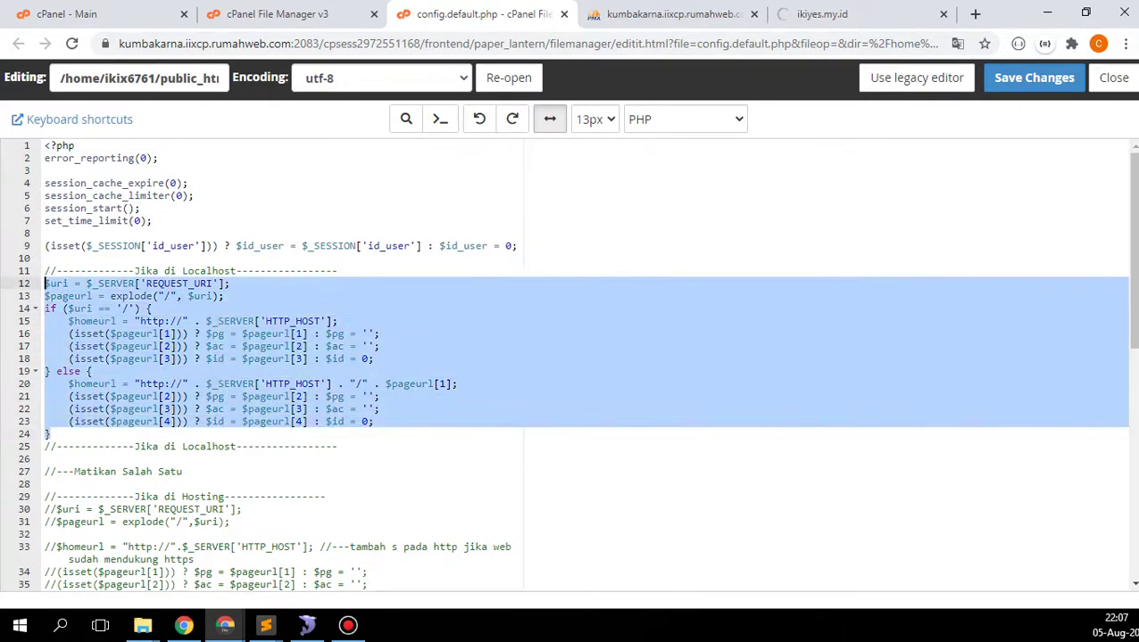
left_click_drag(338, 446, 45, 258)
key("BackSpace")
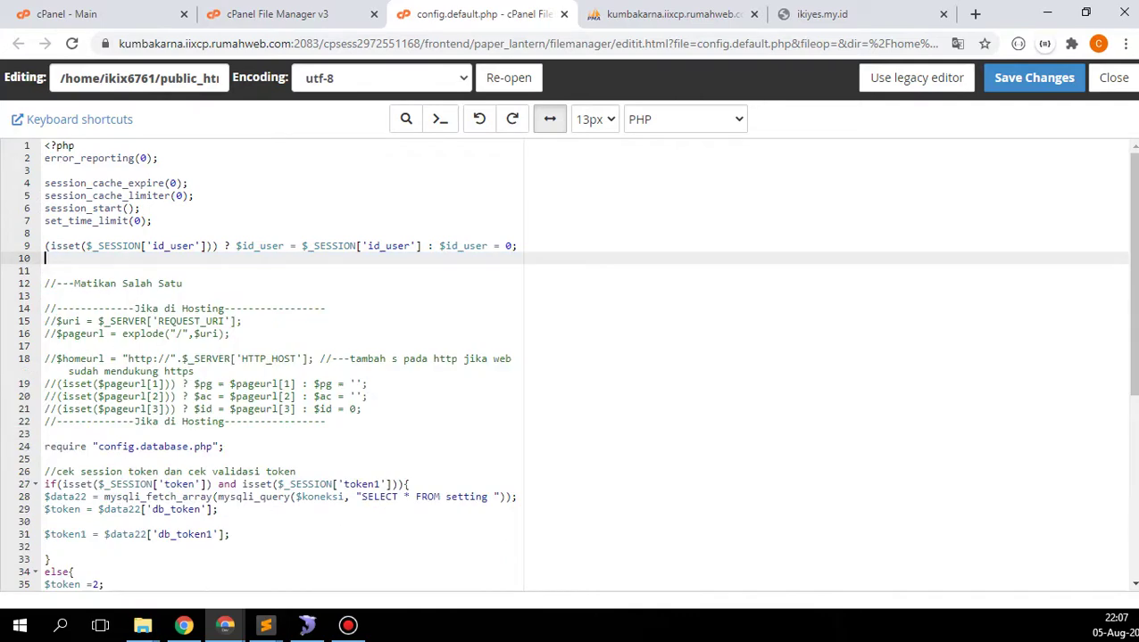
left_click_drag(362, 409, 44, 321)
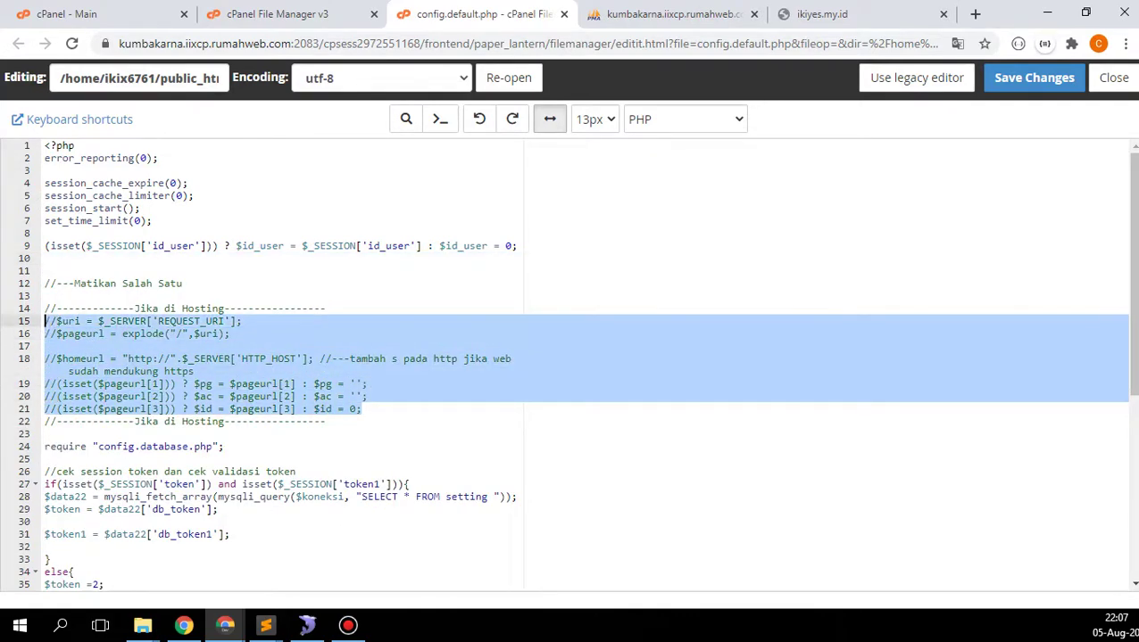
key("ctrl+slash")
left_click(134, 333)
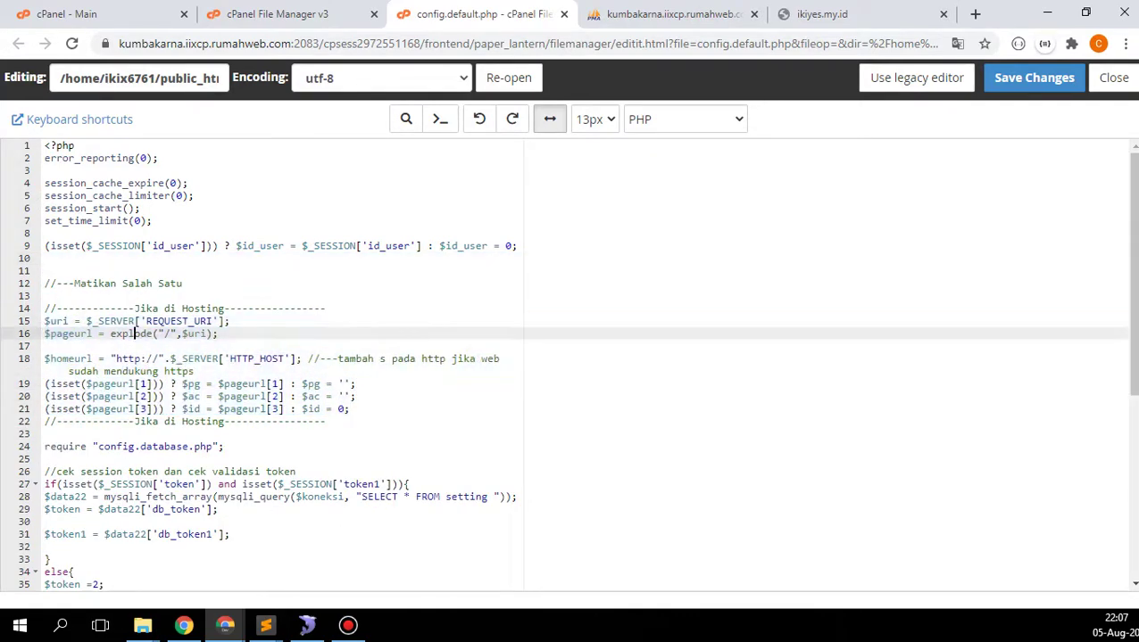
Change line 18's http to https, then save and close config.default.php.
left_click(141, 358)
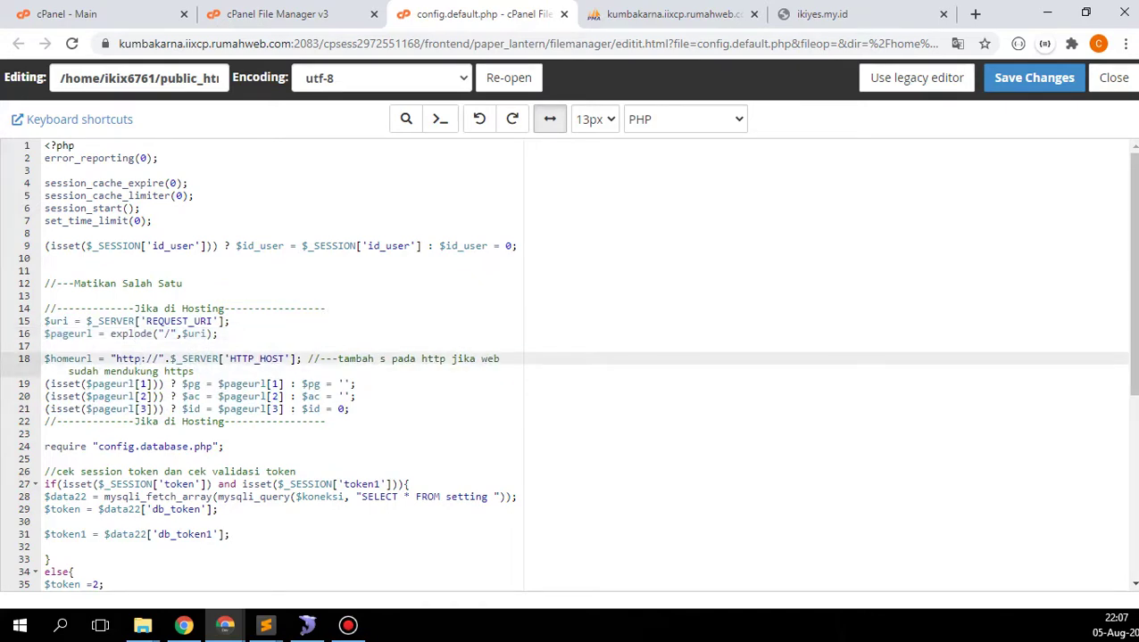
type("s")
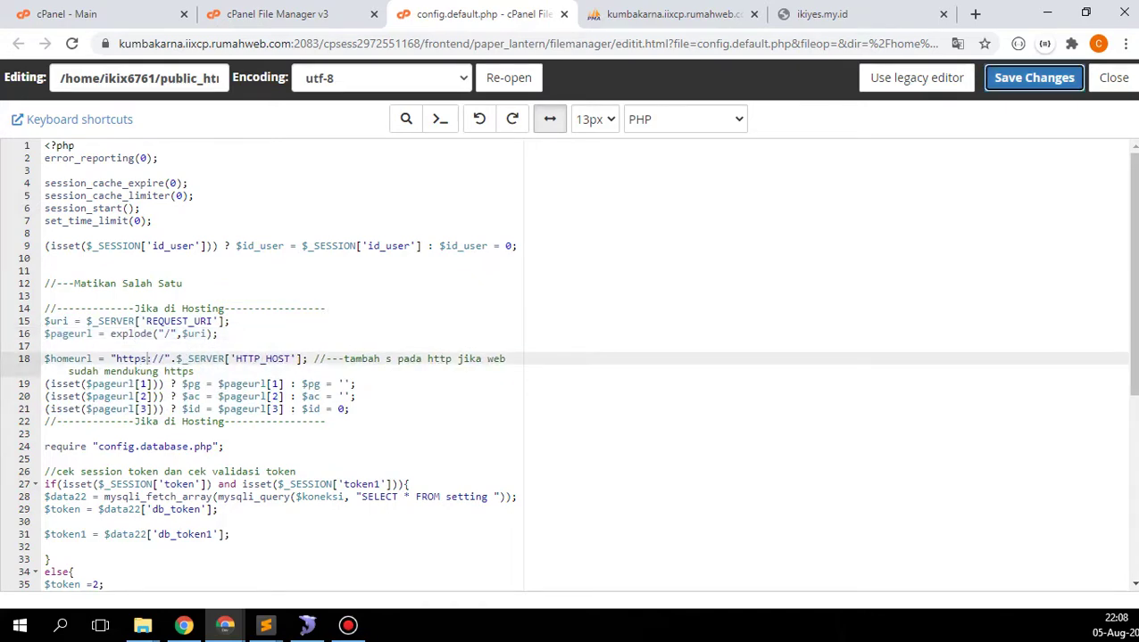
key("ctrl+s")
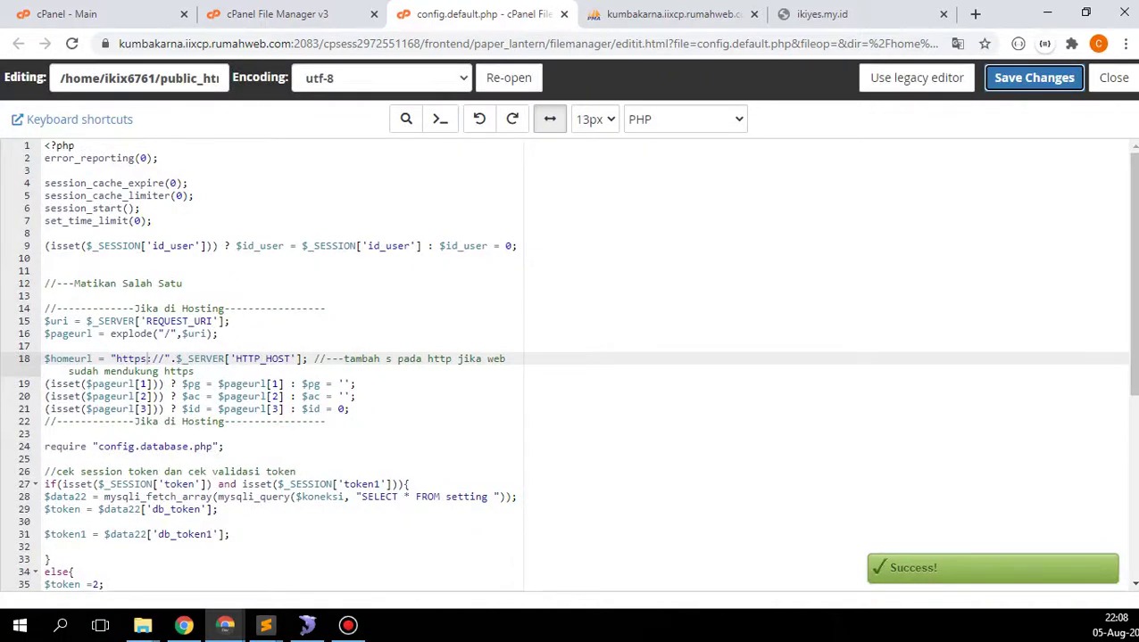
left_click(564, 13)
key("ctrl+shift+Tab")
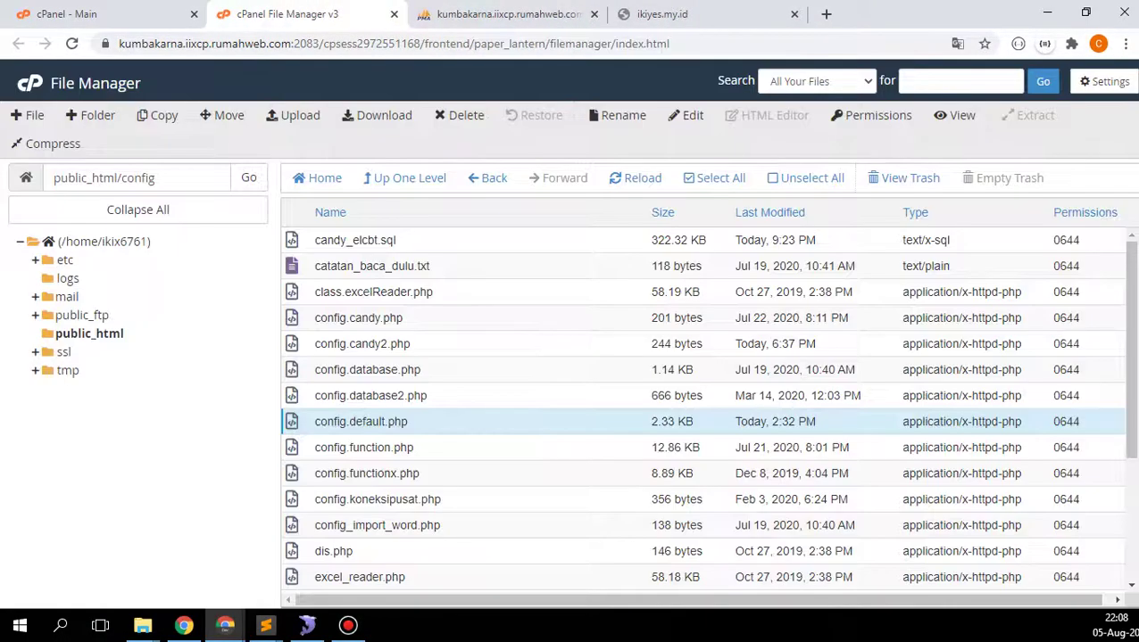
Open m_admin.php in the code editor.
scroll(571, 410, "down", 3)
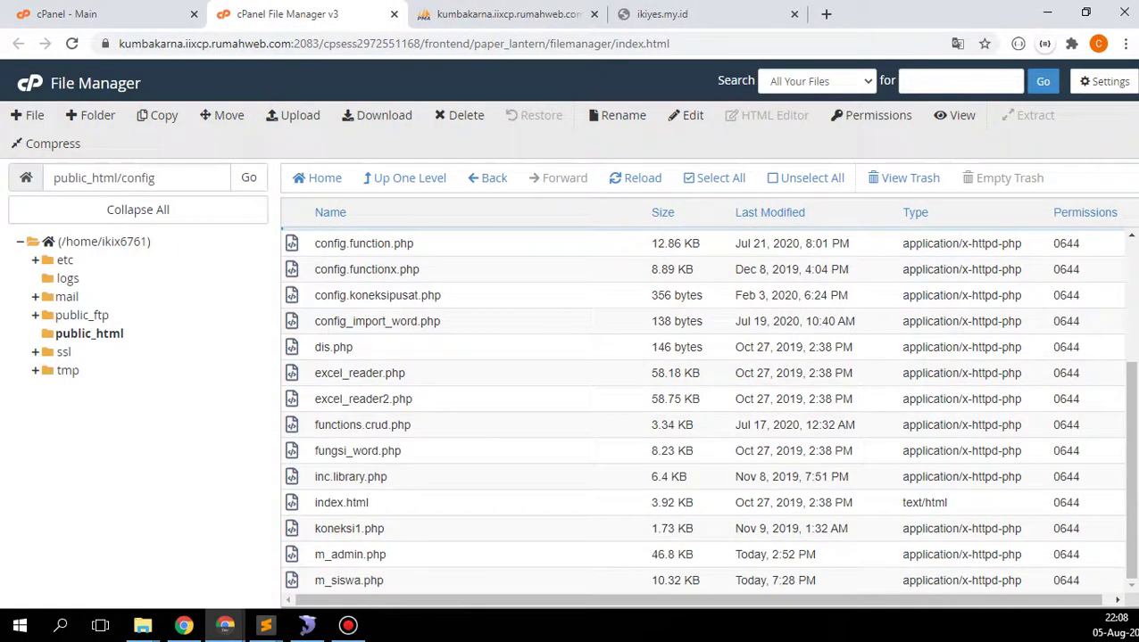
right_click(339, 555)
left_click(374, 435)
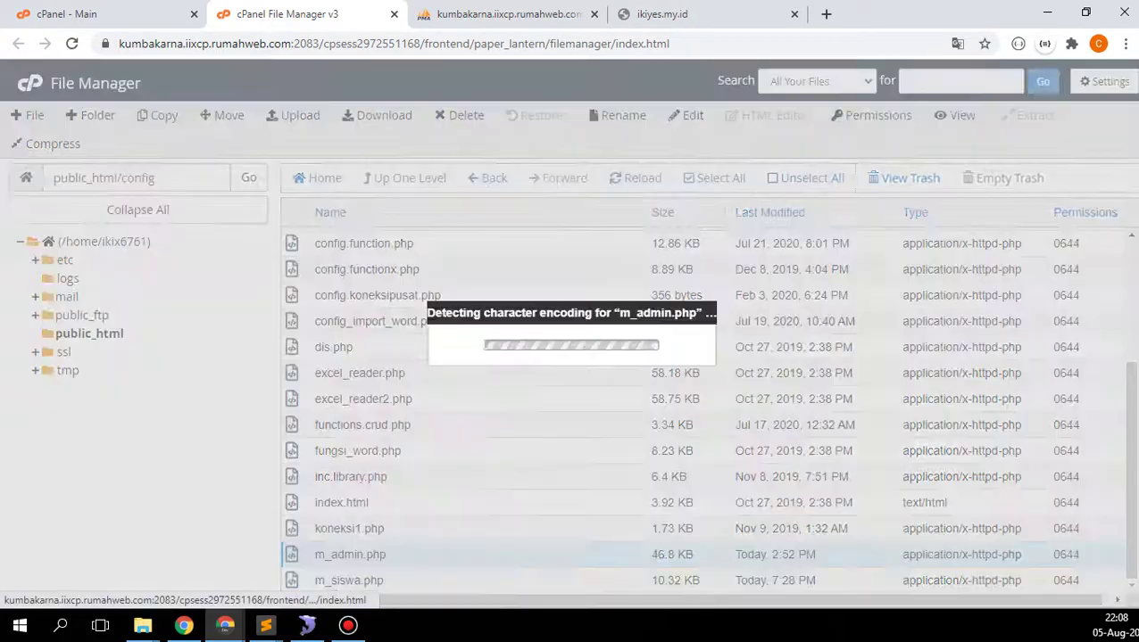
left_click(721, 462)
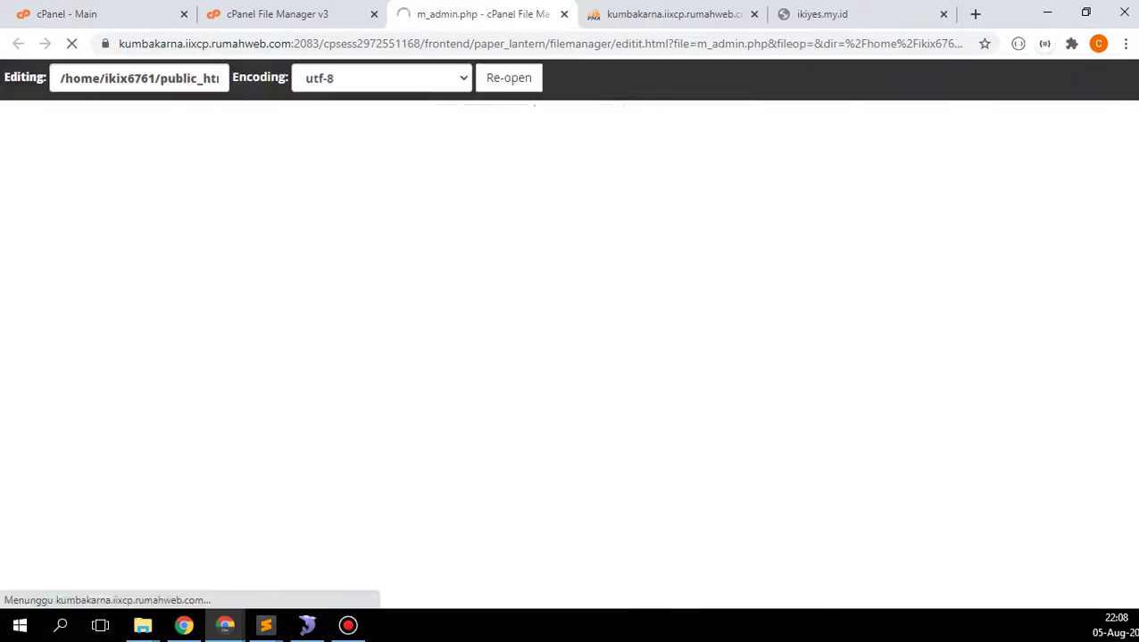
Delete lines 13–30, uncomment hosting lines 19–25, make line 22 https, then save and close.
left_click_drag(349, 510, 57, 308)
key("Delete")
scroll(57, 308, "down", 2)
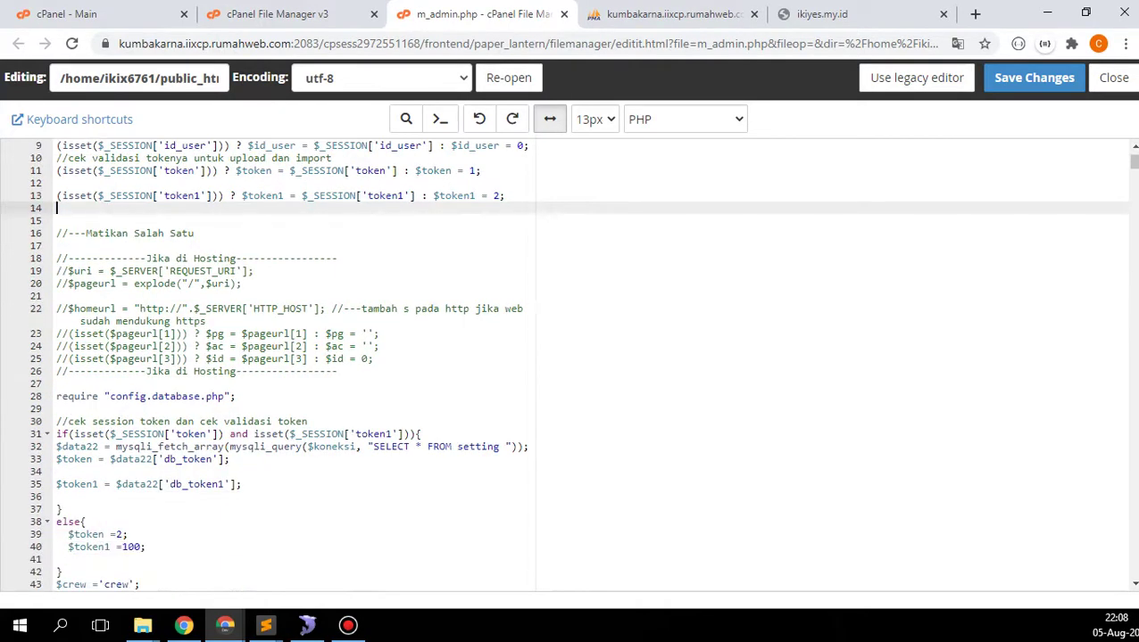
left_click_drag(373, 359, 57, 270)
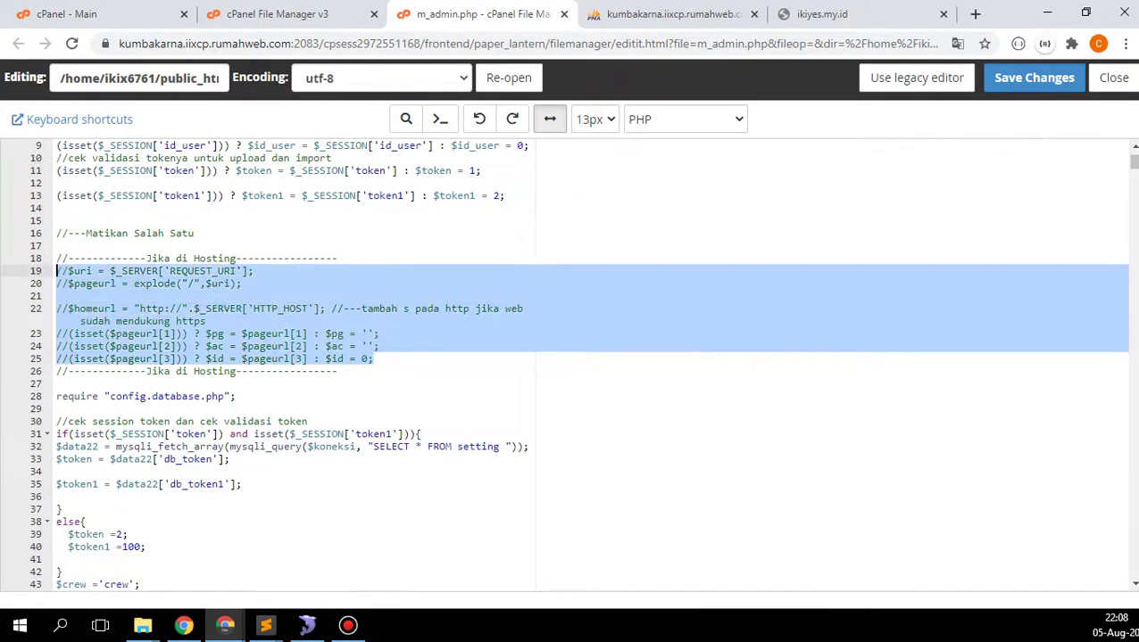
key("ctrl+slash")
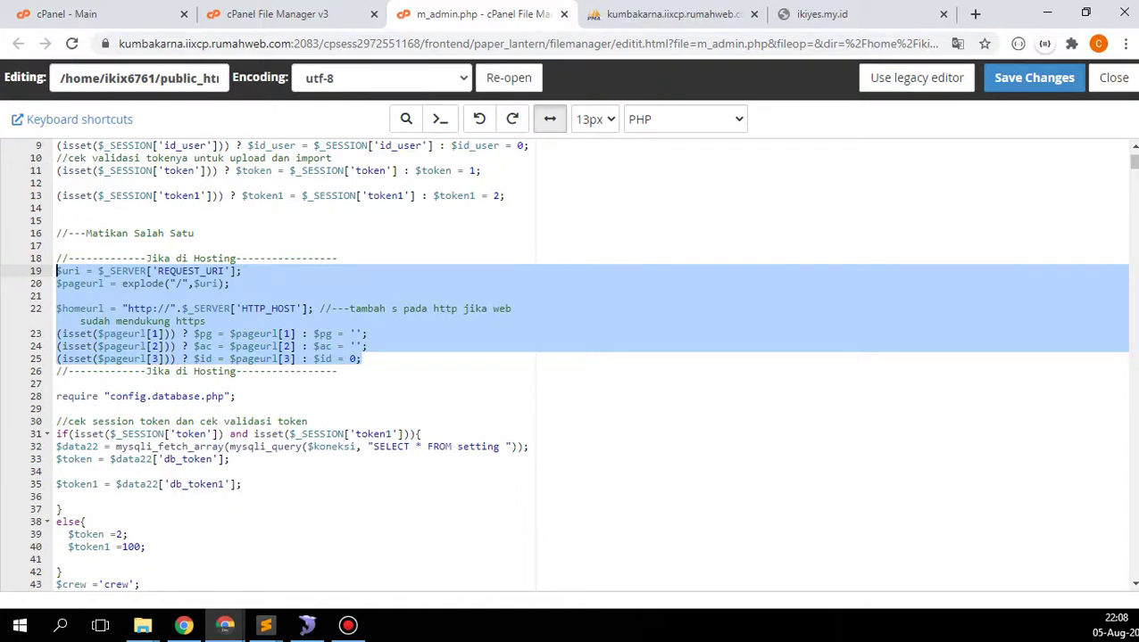
left_click(176, 309)
type("s")
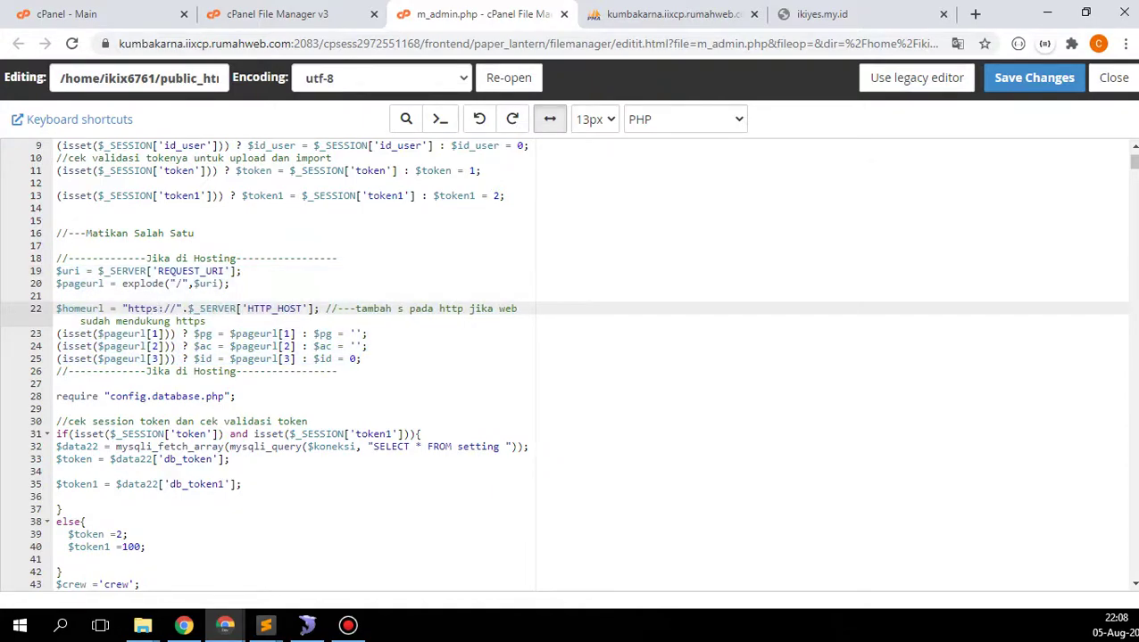
left_click(1018, 80)
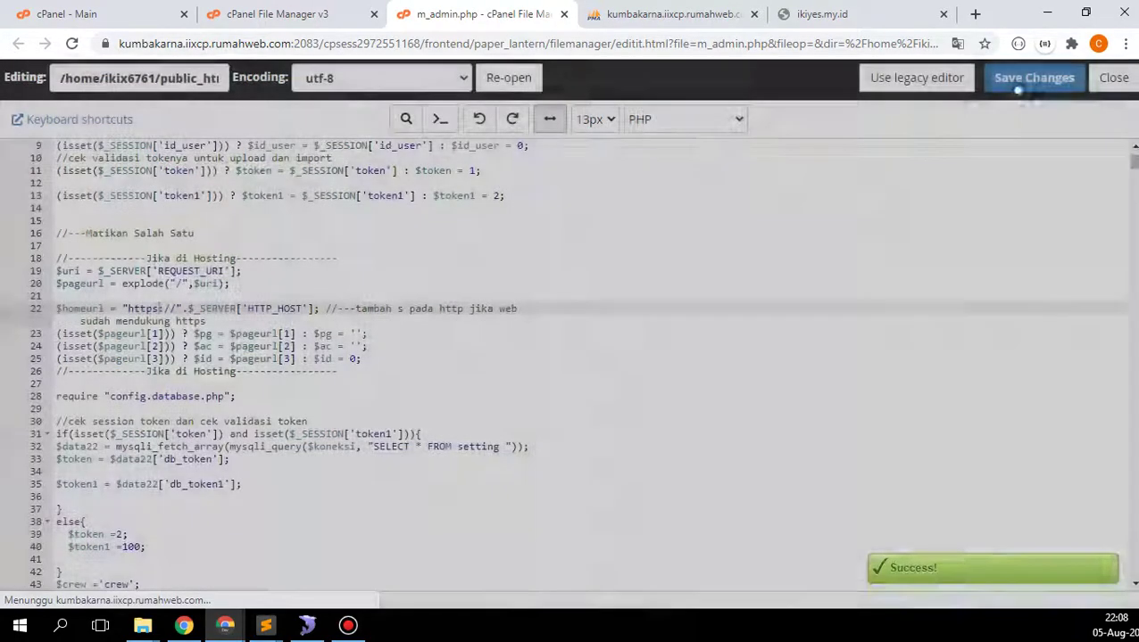
left_click(563, 15)
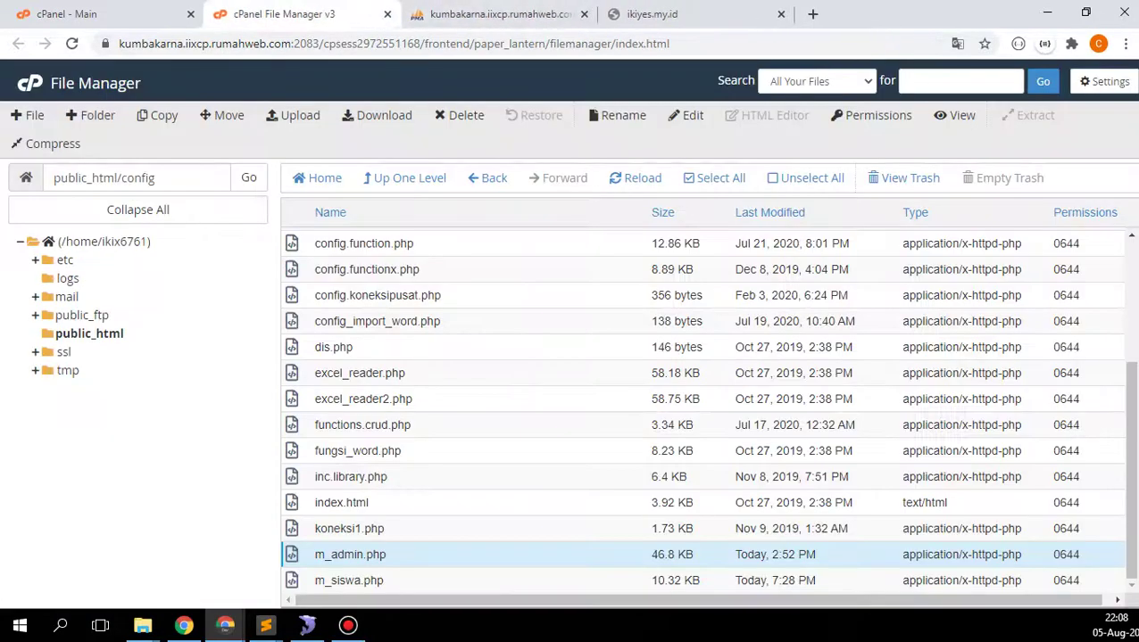
Open config.database.php in the code editor.
scroll(708, 411, "up", 3)
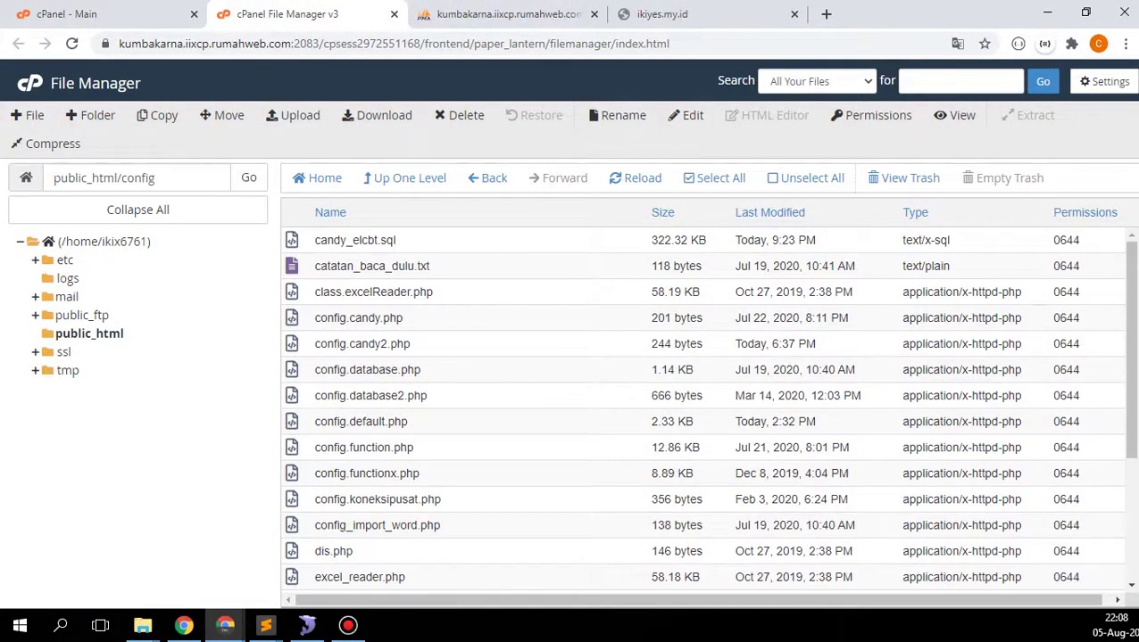
right_click(325, 368)
left_click(356, 435)
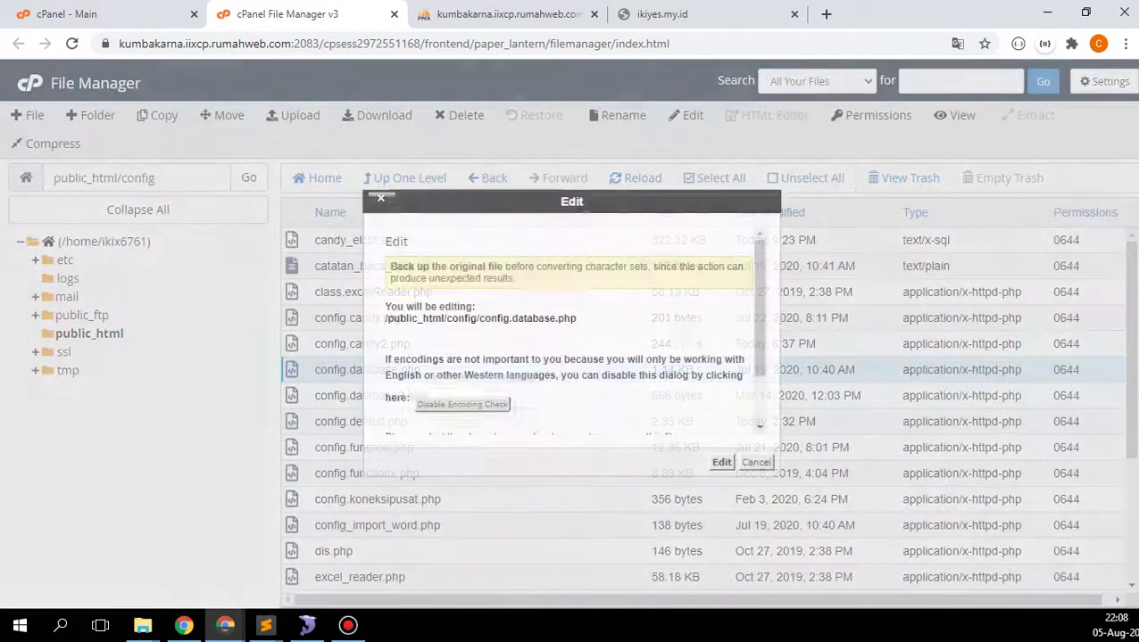
left_click(721, 462)
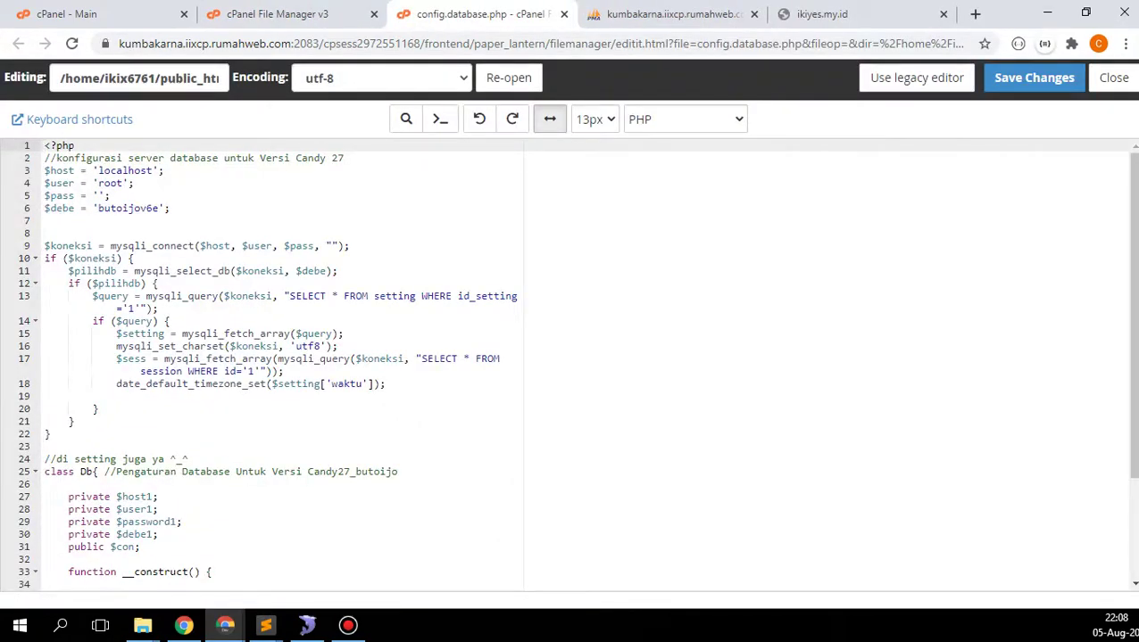
Copy the existing database user's name from MySQL Databases' Current Users.
left_click(277, 14)
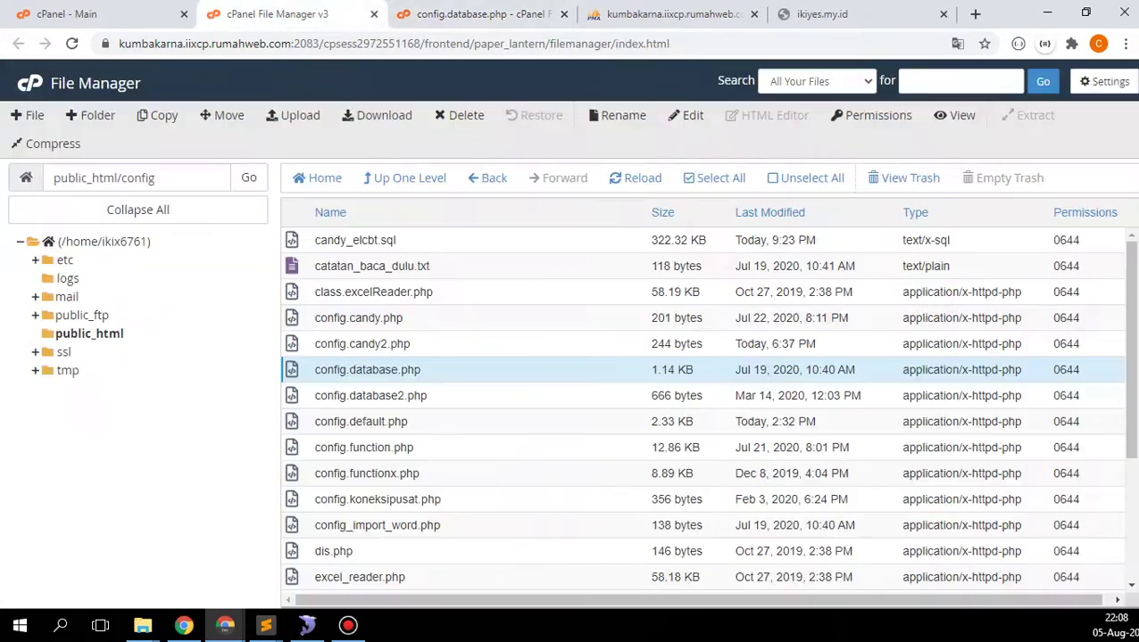
left_click(67, 14)
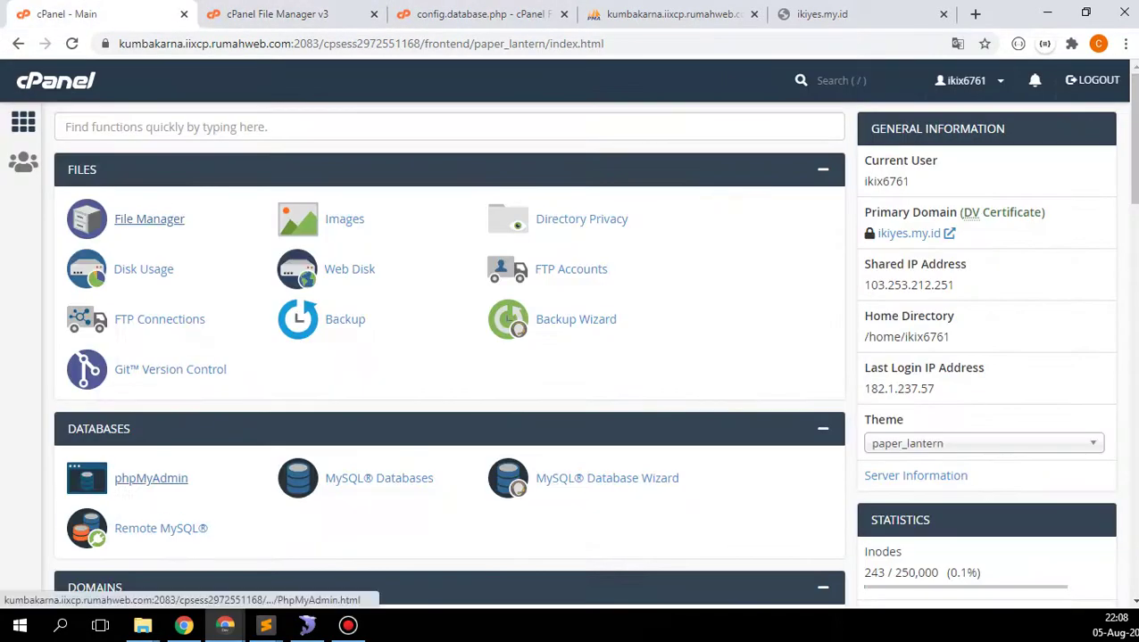
left_click(378, 479)
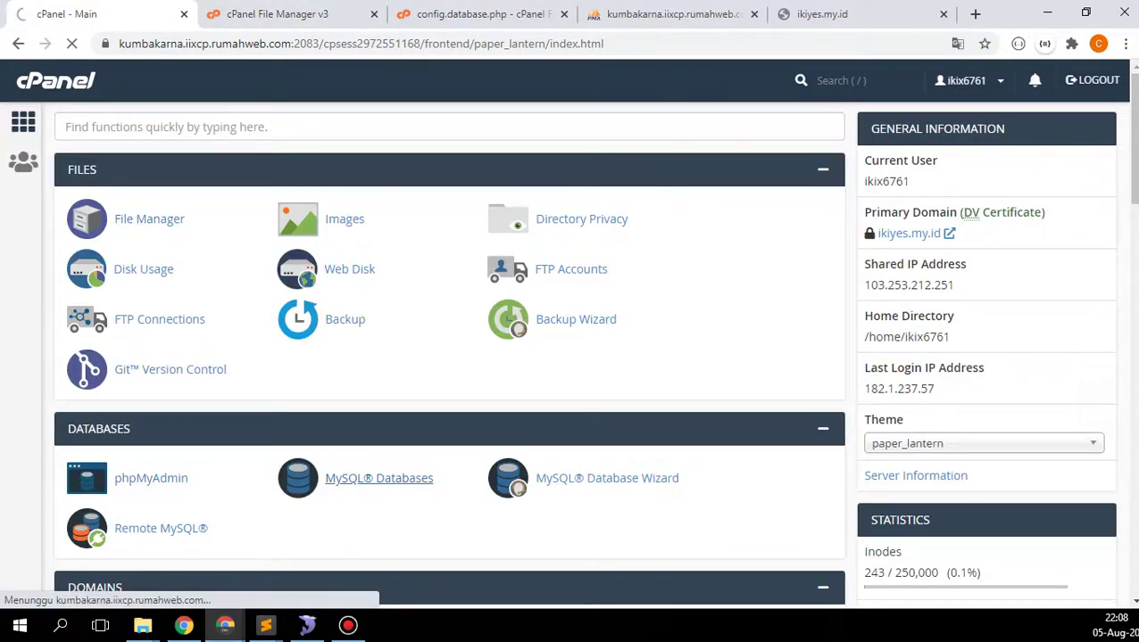
scroll(589, 357, "down", 15)
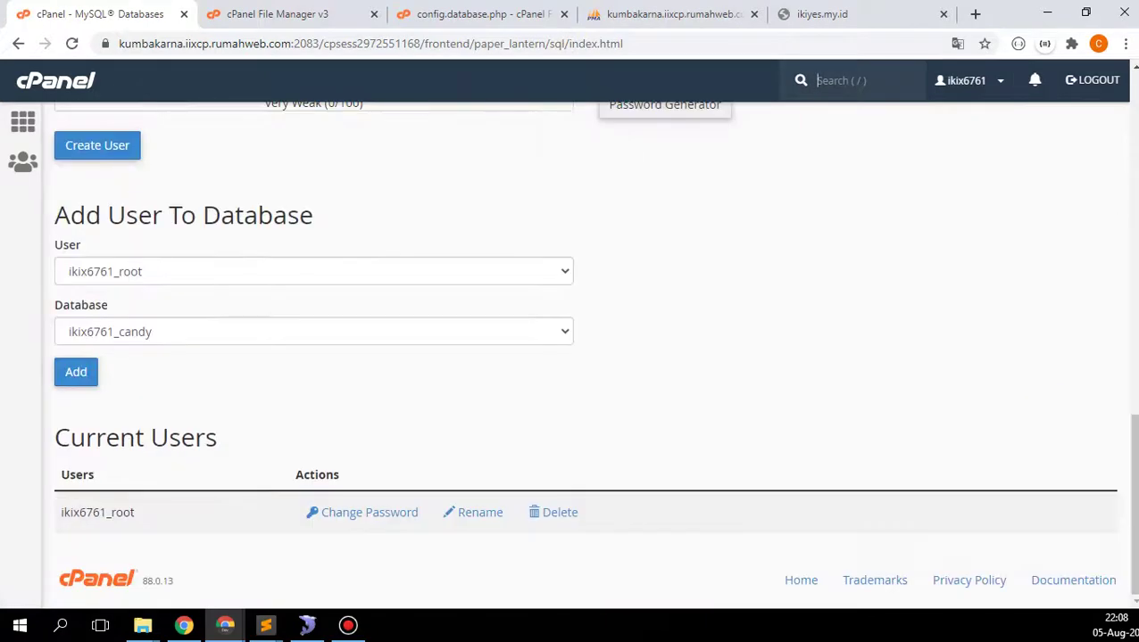
left_click_drag(135, 512, 59, 514)
key("ctrl+c")
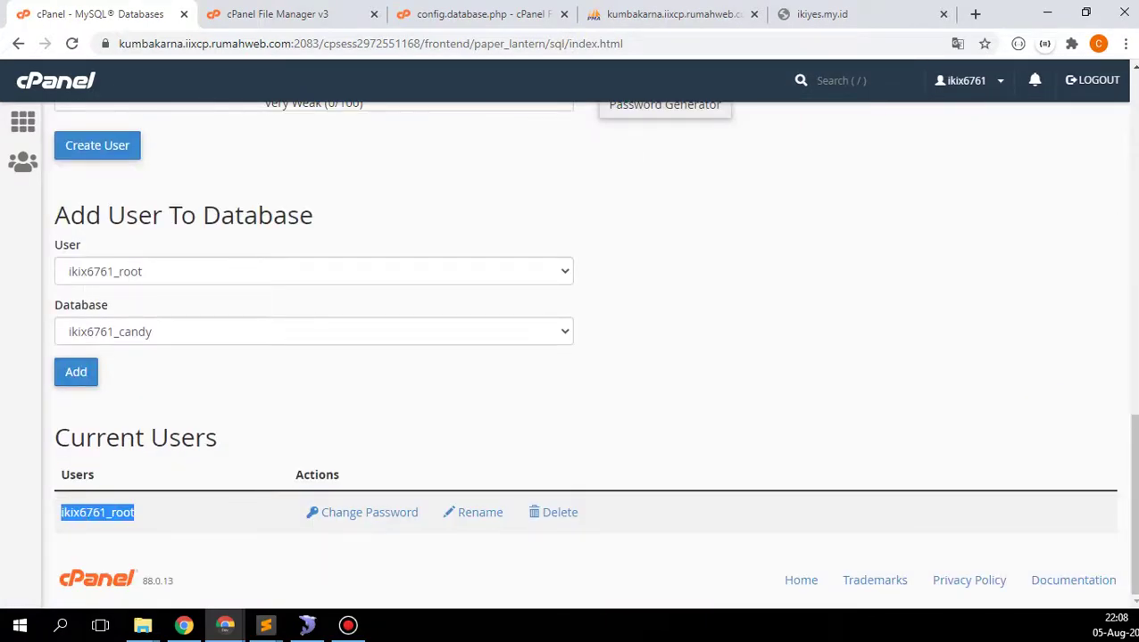
left_click(419, 14)
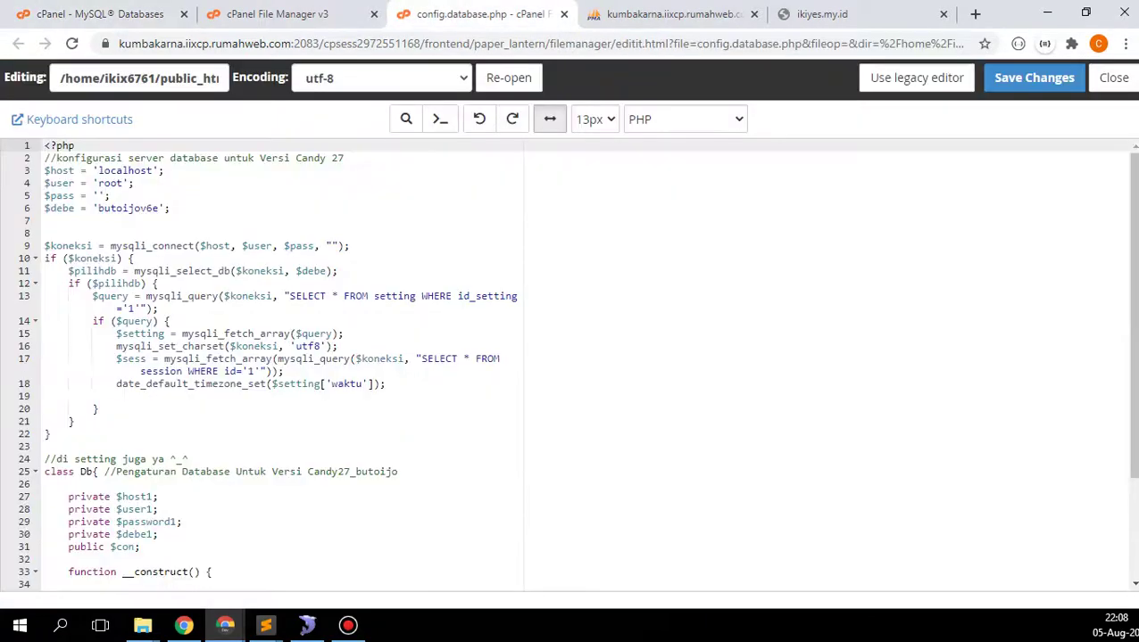
Set $user on line 4 to the copied database user and enter the database password in $pass.
left_click(124, 183)
key("BackSpace")
key("BackSpace")
key("BackSpace")
key("BackSpace")
key("ctrl+v")
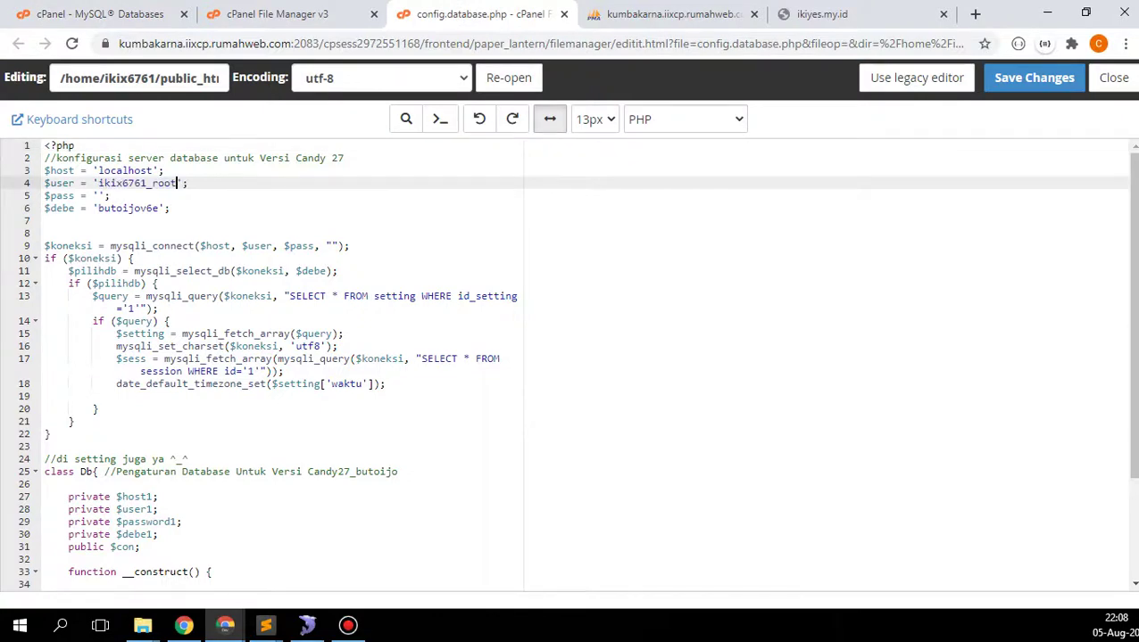
left_click(97, 195)
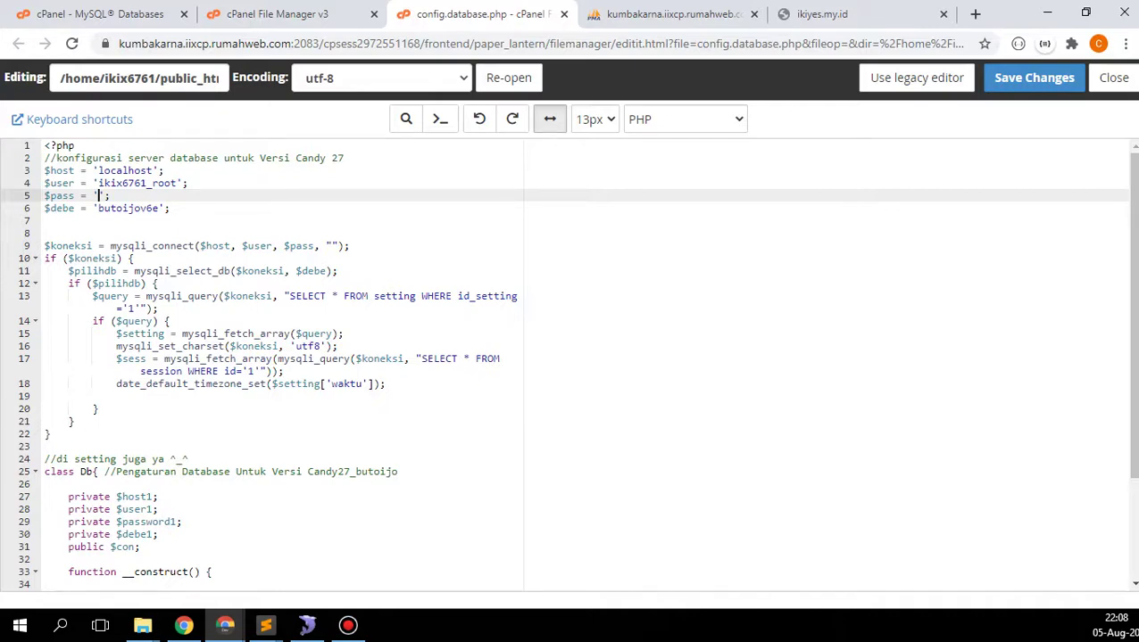
Put the same database user and password into user1 and pass1 near line 36.
double_click(129, 208)
scroll(571, 357, "down", 5)
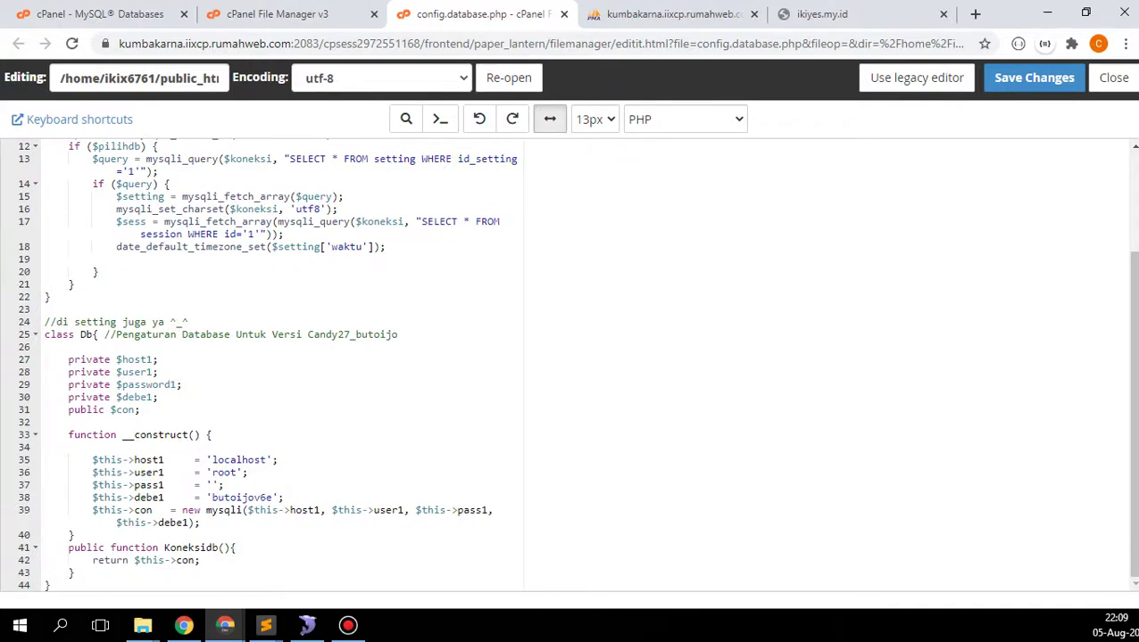
left_click_drag(213, 473, 237, 473)
key("ctrl+v")
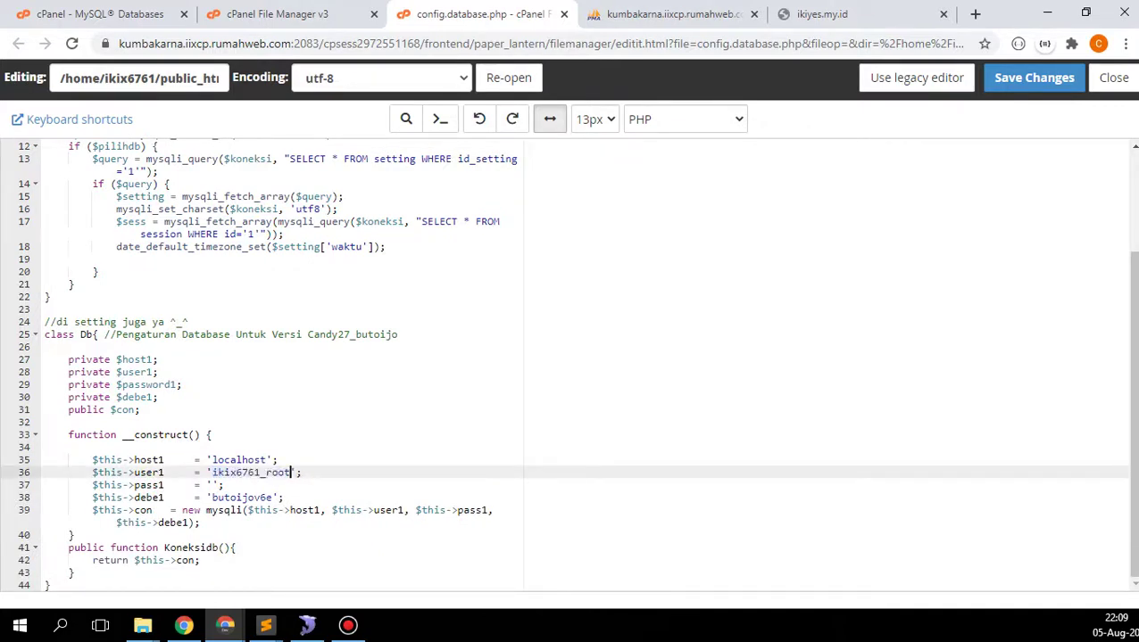
left_click(211, 485)
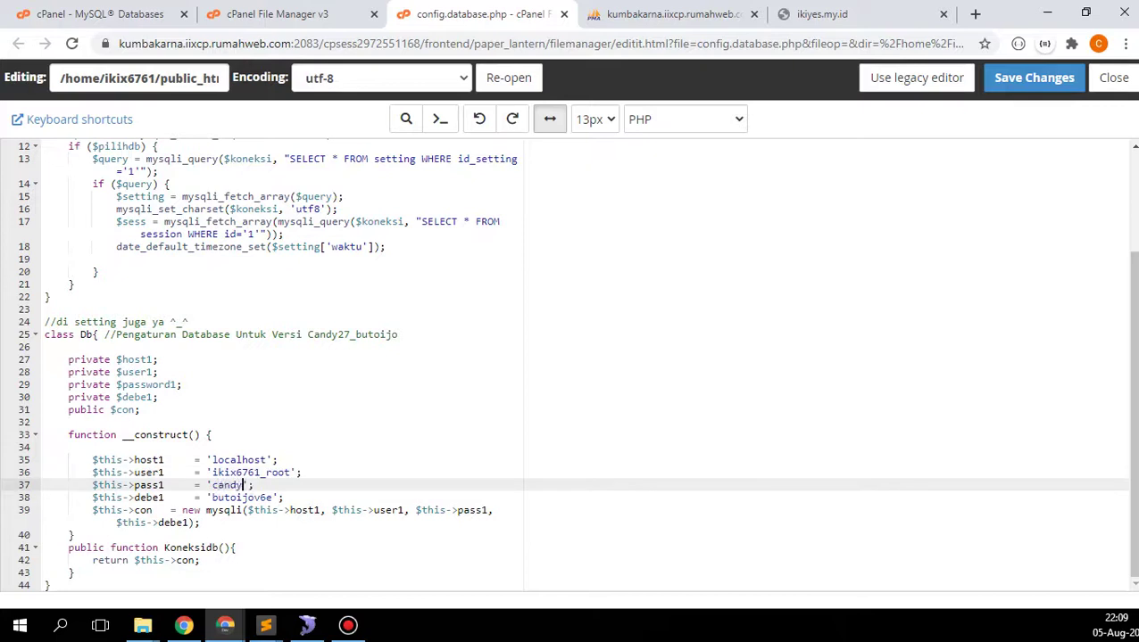
Replace butoijov6e with the hosted database name on lines 38 and 6 and save.
key("ctrl+Tab")
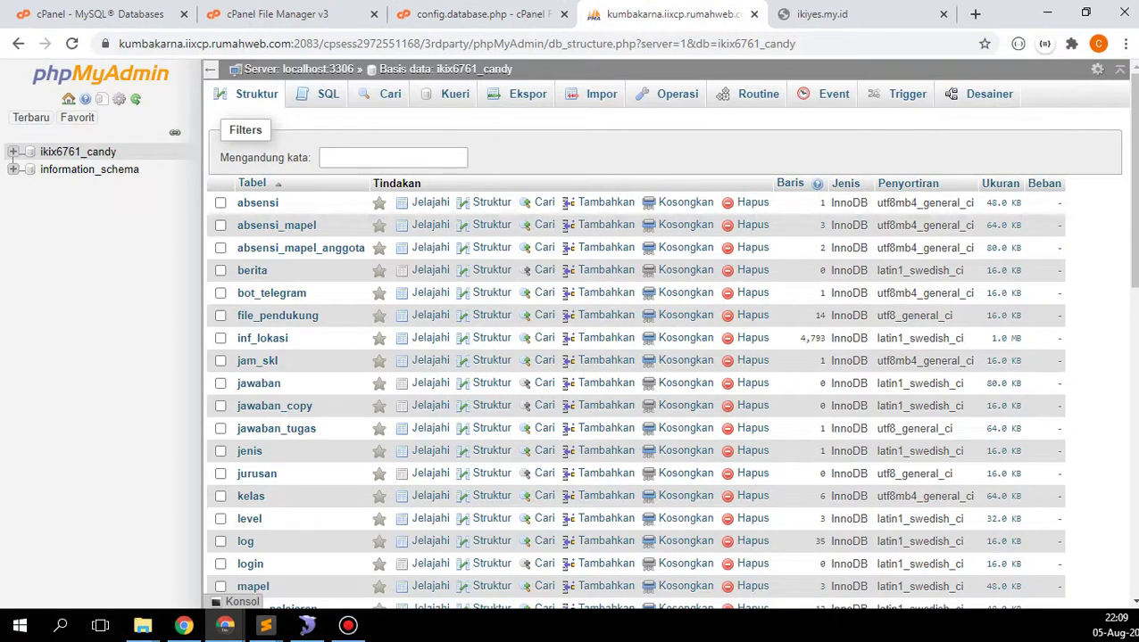
key("ctrl+shift+Tab")
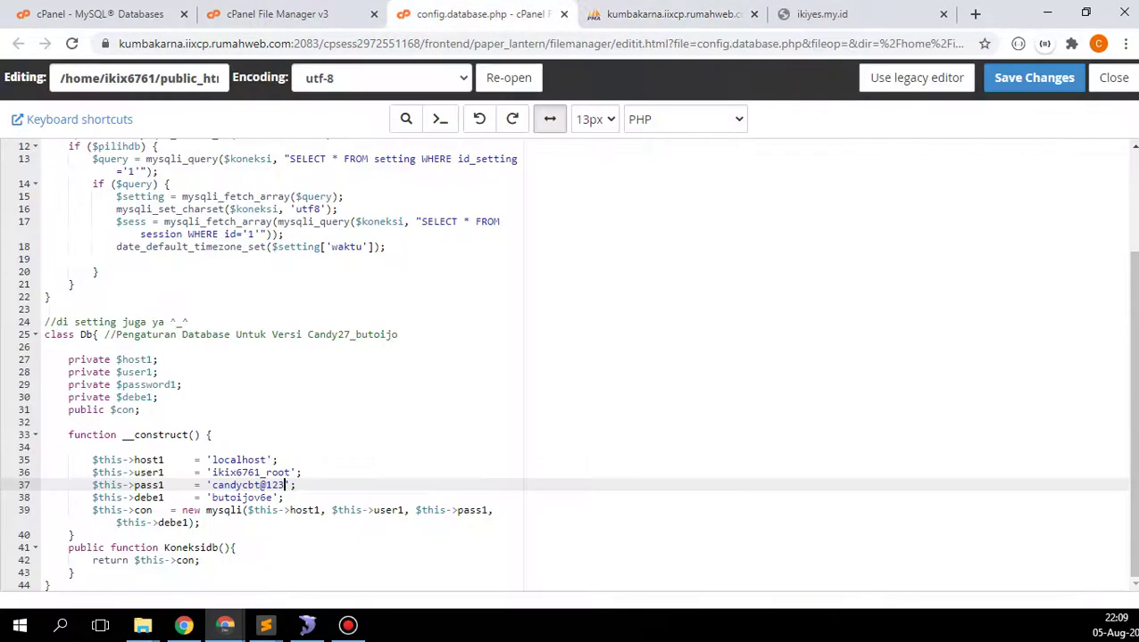
left_click_drag(212, 498, 273, 497)
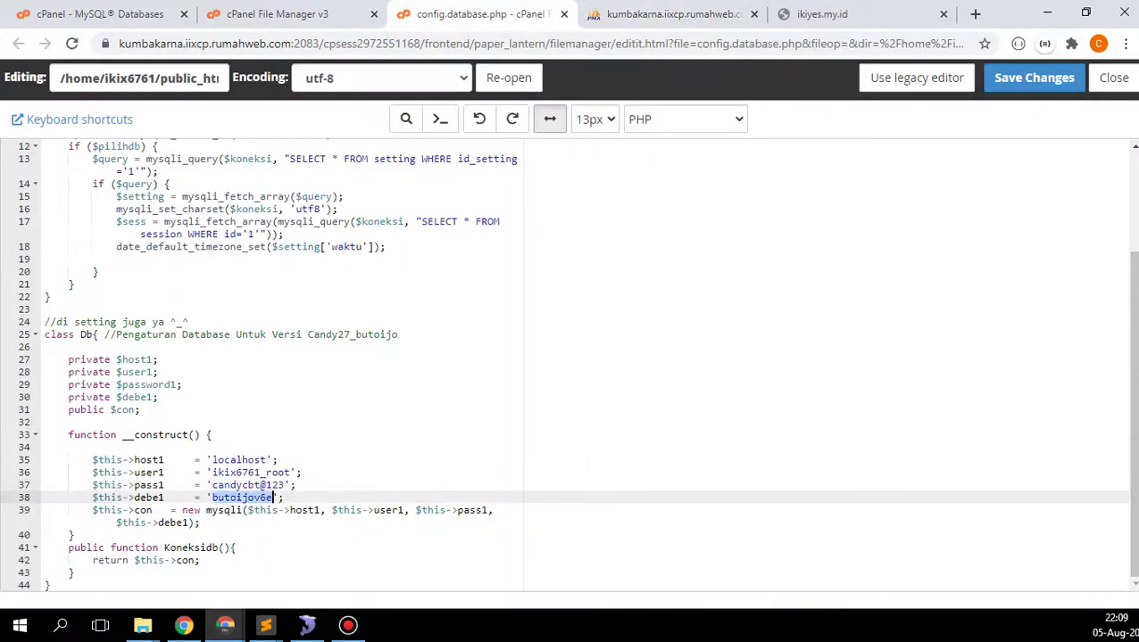
key("ctrl+v")
scroll(273, 498, "up", 3)
left_click_drag(98, 208, 155, 208)
type("ikix6761_candy")
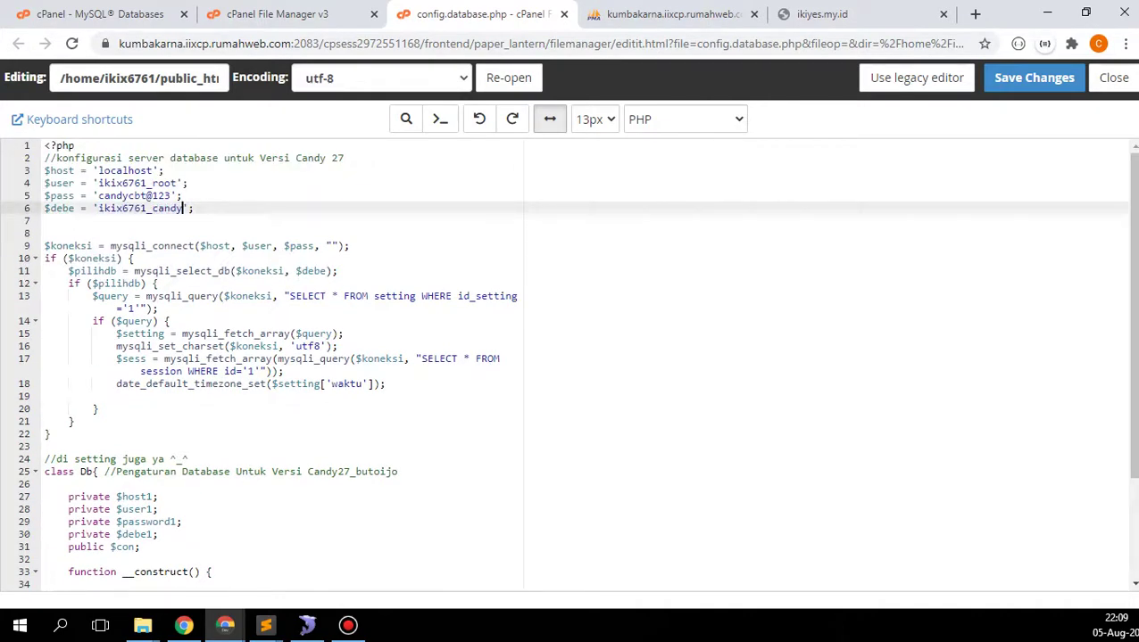
key("ctrl+s")
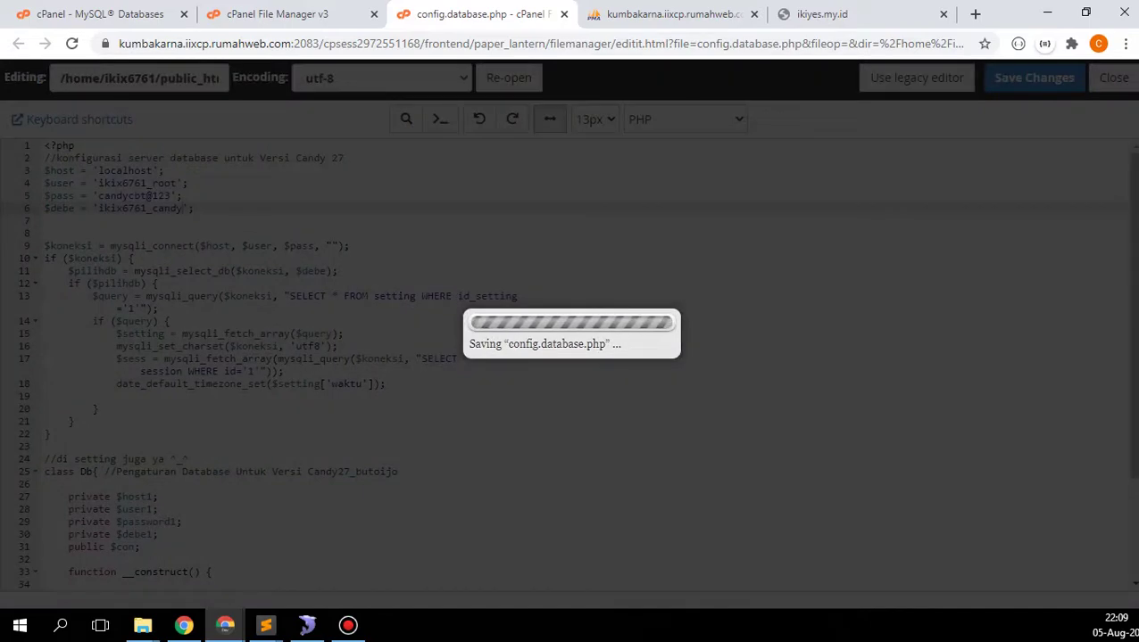
key("ctrl+shift+Tab")
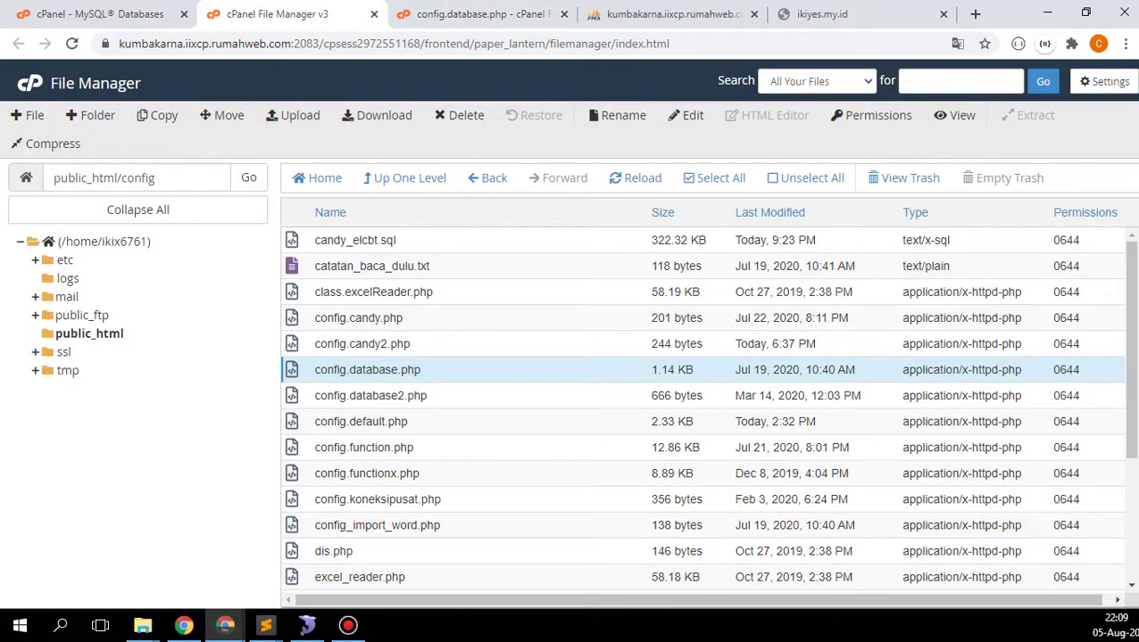
Open config_import_word.php in the code editor.
scroll(705, 411, "down", 3)
right_click(354, 322)
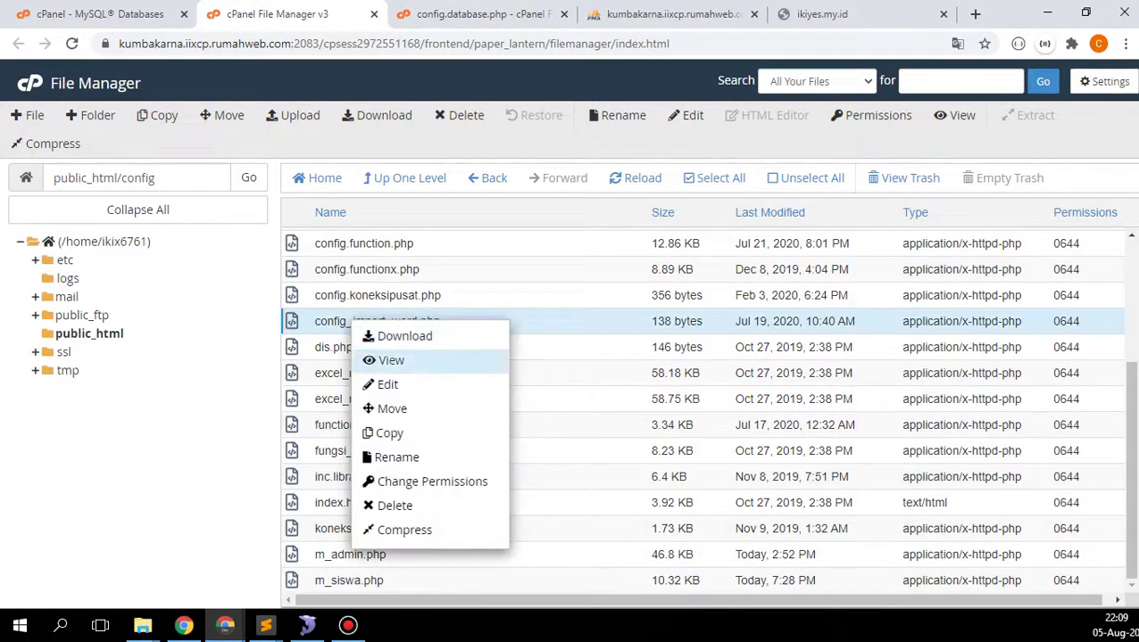
left_click(384, 384)
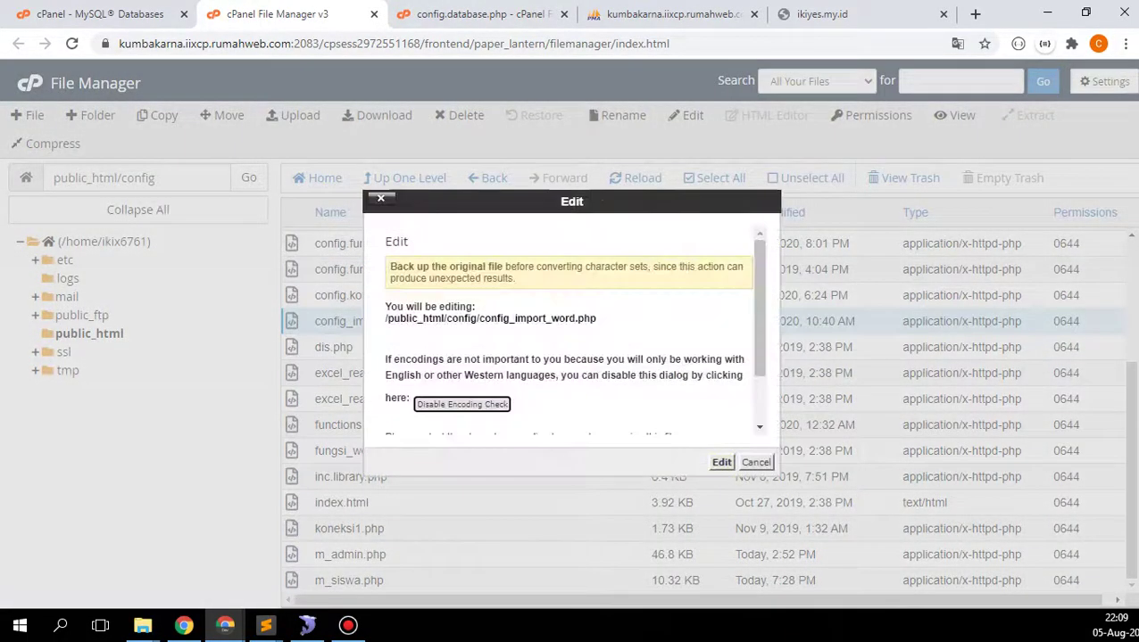
left_click(719, 459)
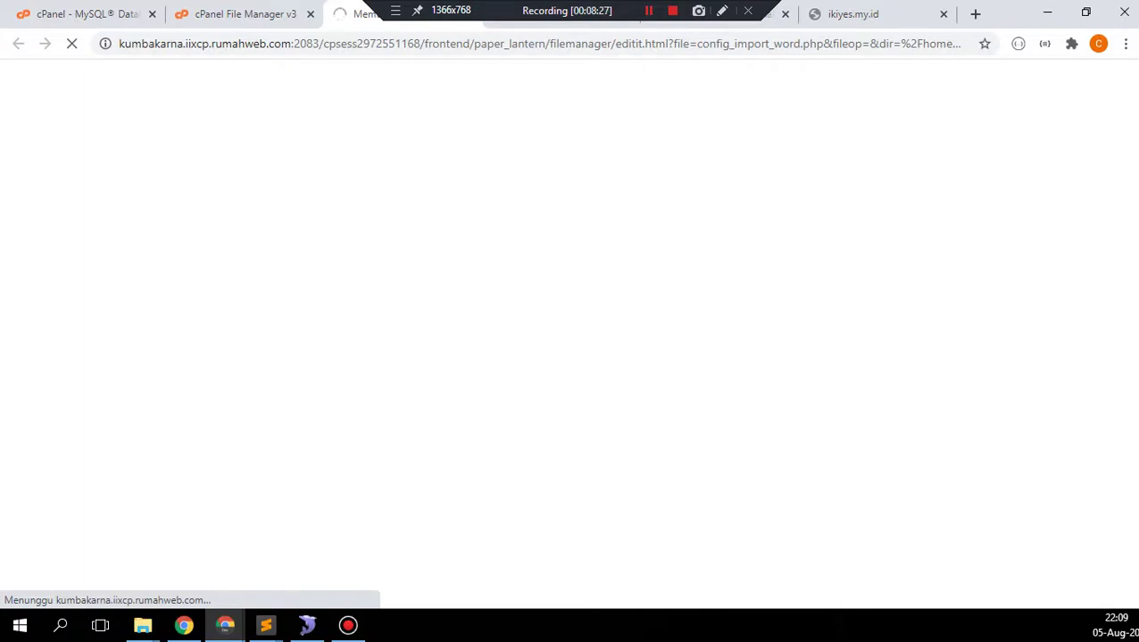
Copy the hosted database name from config.database.php over butoijov6e on line 5.
key("ctrl+Tab")
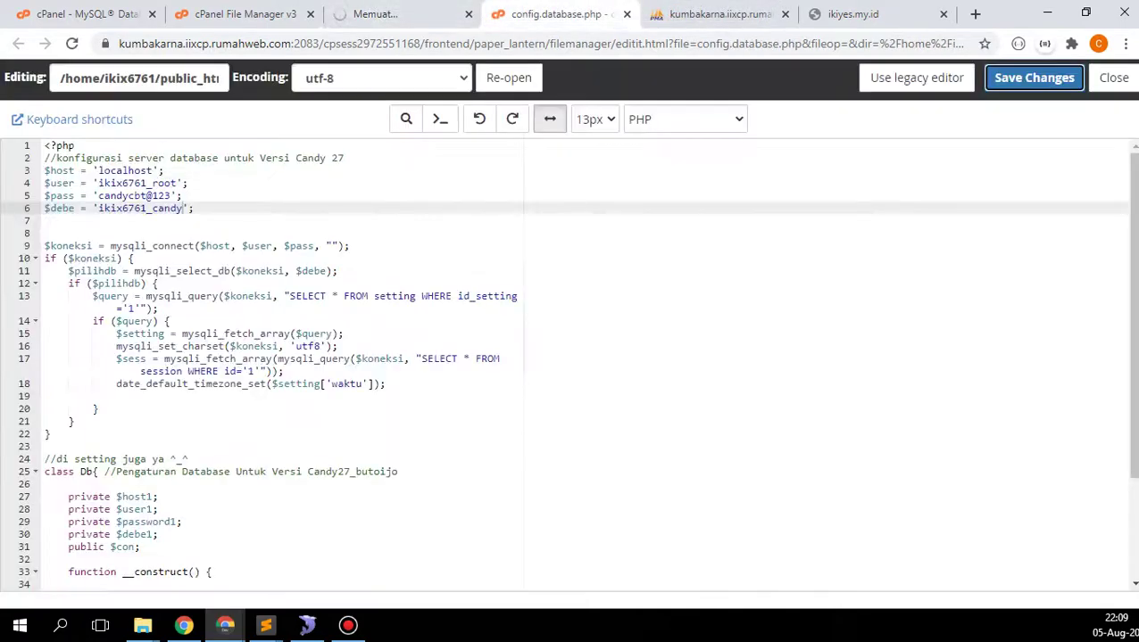
key("ctrl+shift+Tab")
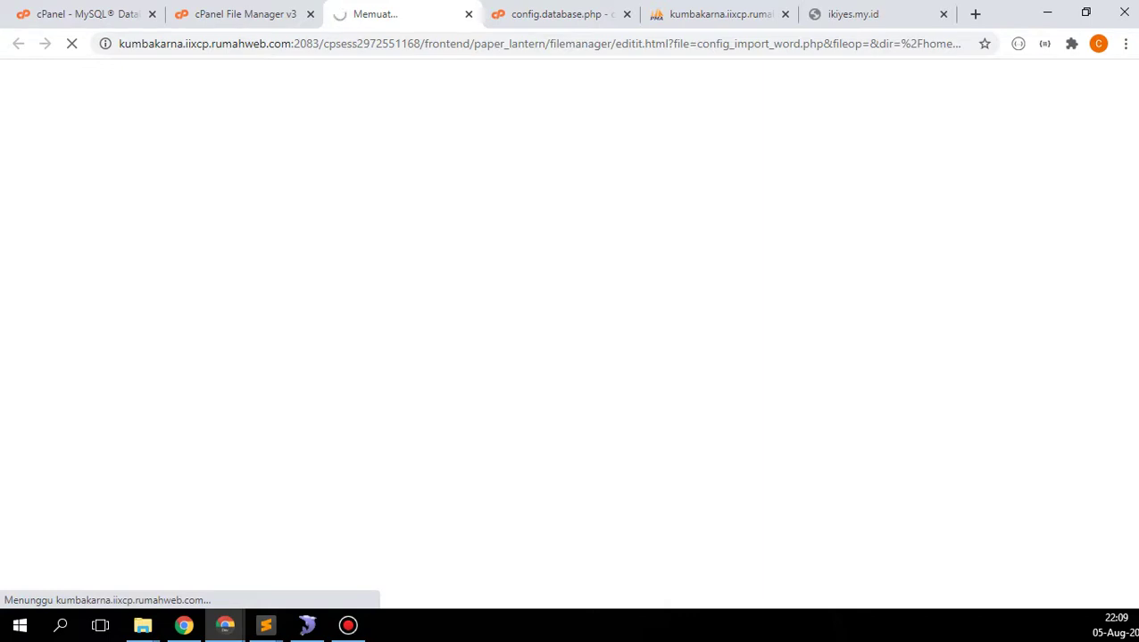
key("ctrl+shift+Tab")
key("ctrl+shift+Tab")
key("ctrl+Tab")
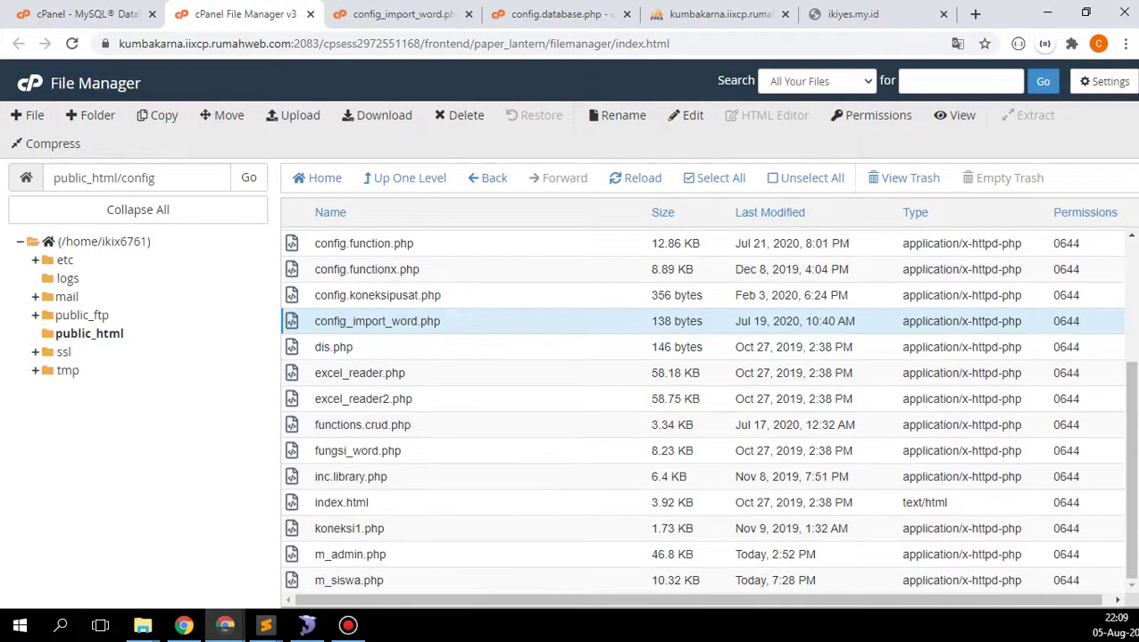
key("ctrl+Tab")
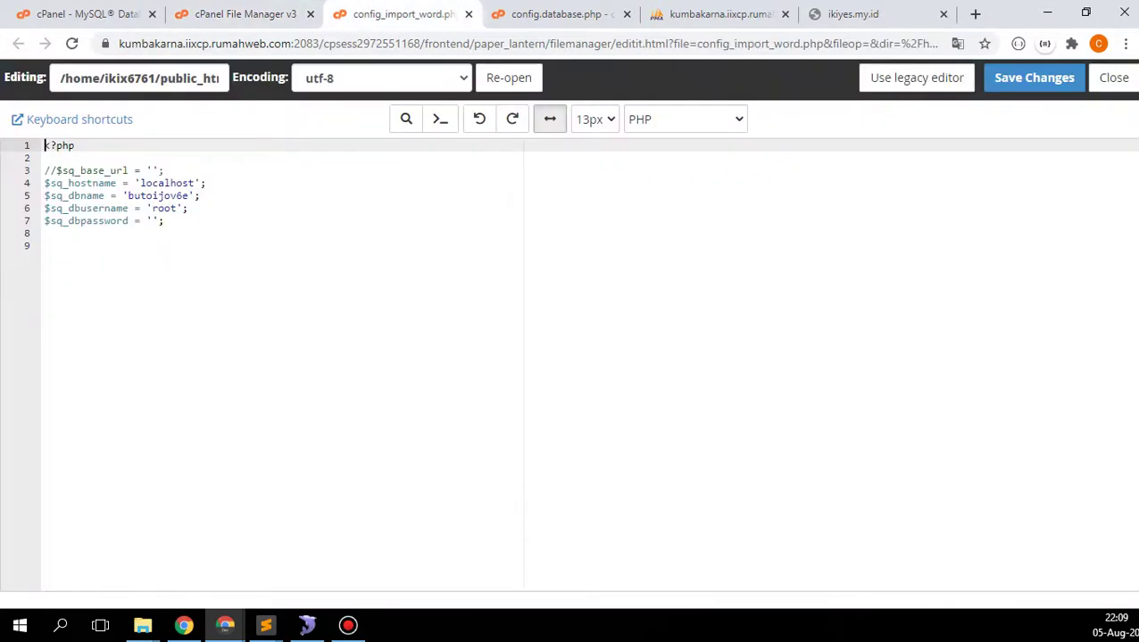
key("ctrl+Tab")
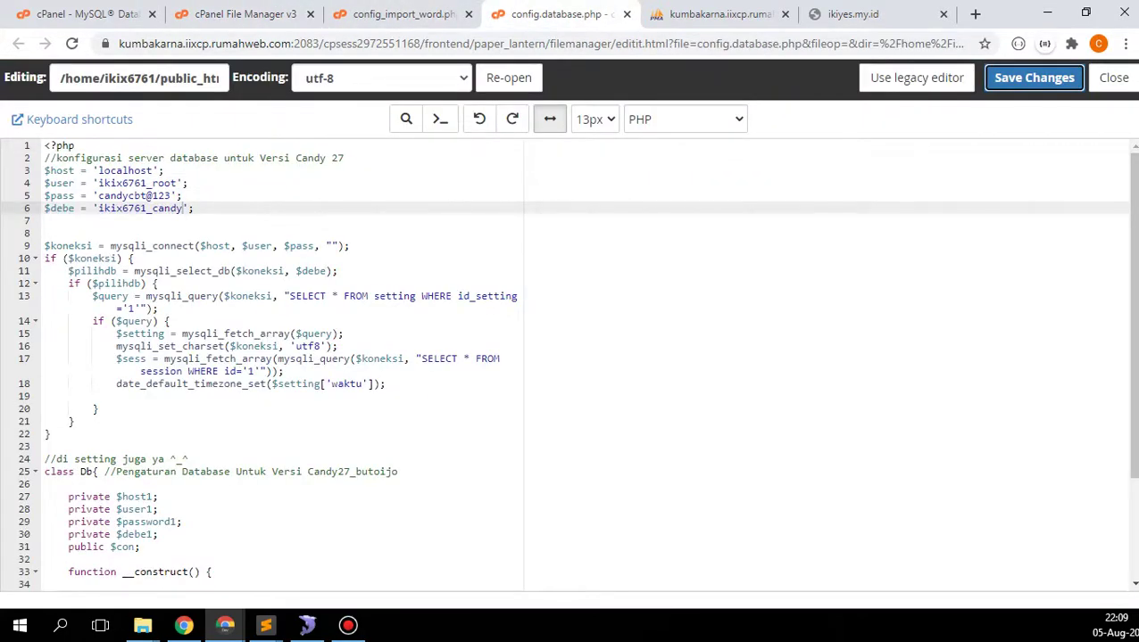
left_click_drag(98, 208, 184, 208)
key("ctrl+c")
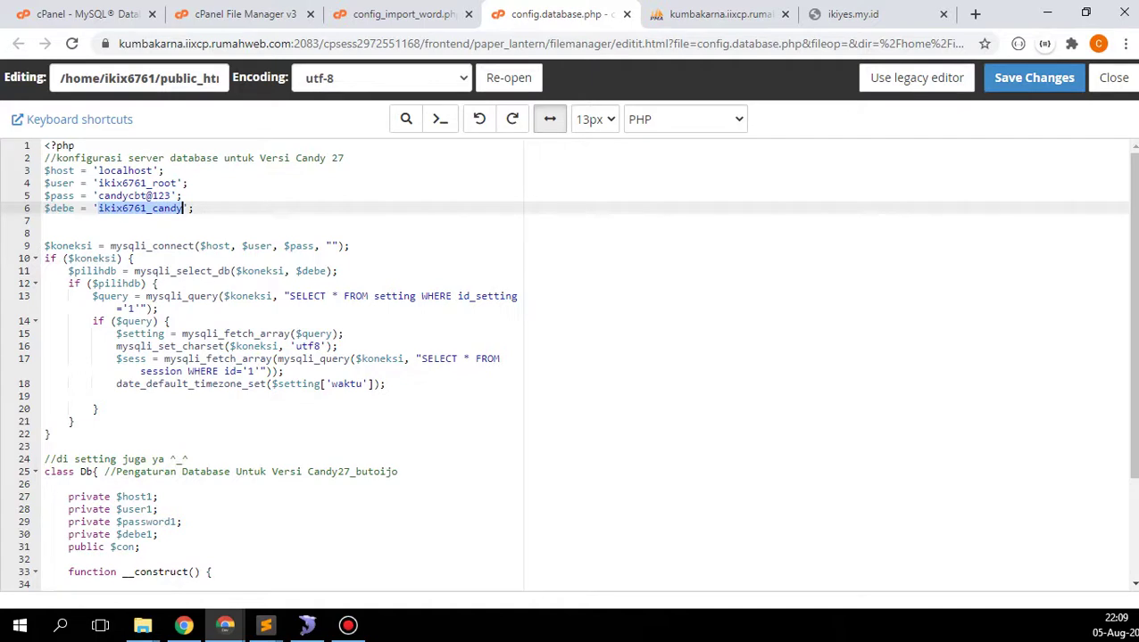
key("ctrl+shift+Tab")
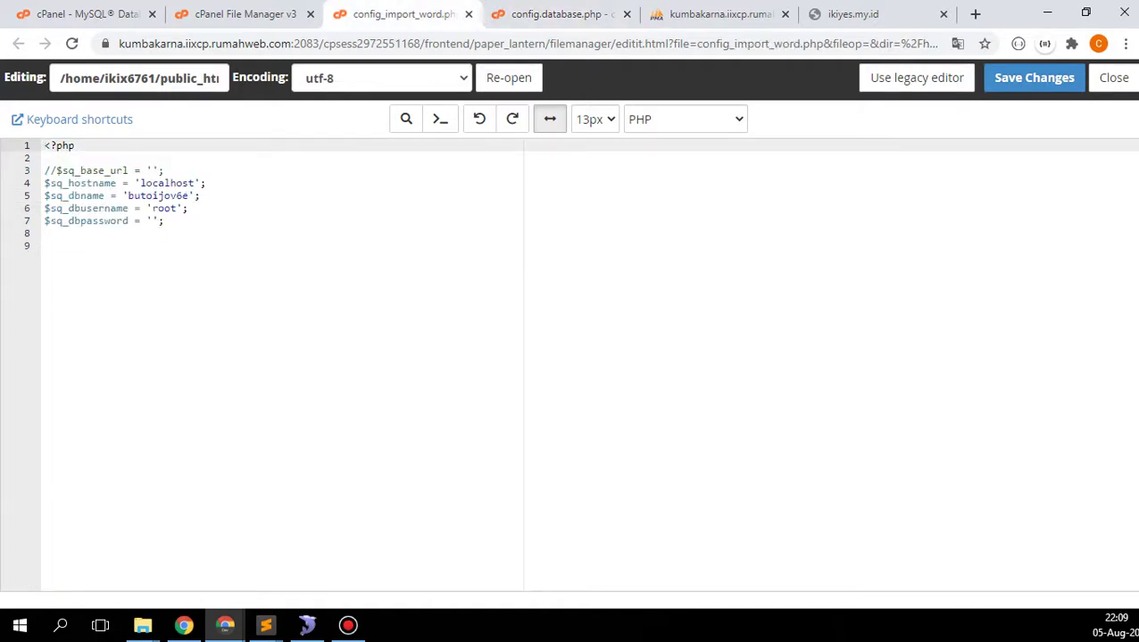
double_click(158, 196)
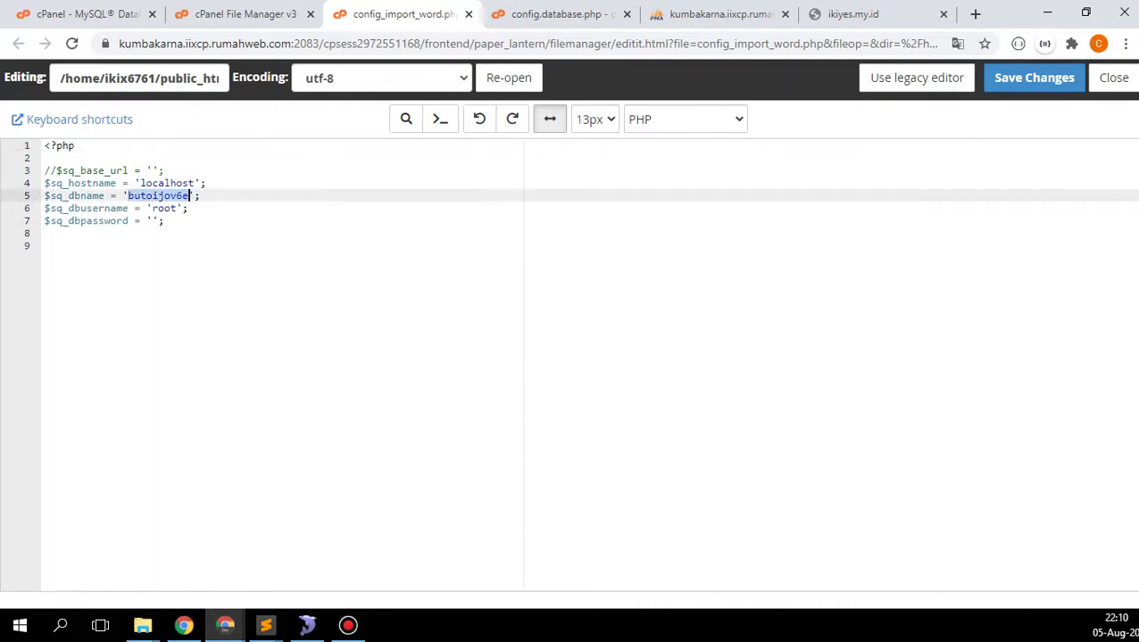
key("ctrl+v")
Replace root on line 6 with the hosted database user copied from config.database.php.
left_click(651, 13)
left_click(571, 13)
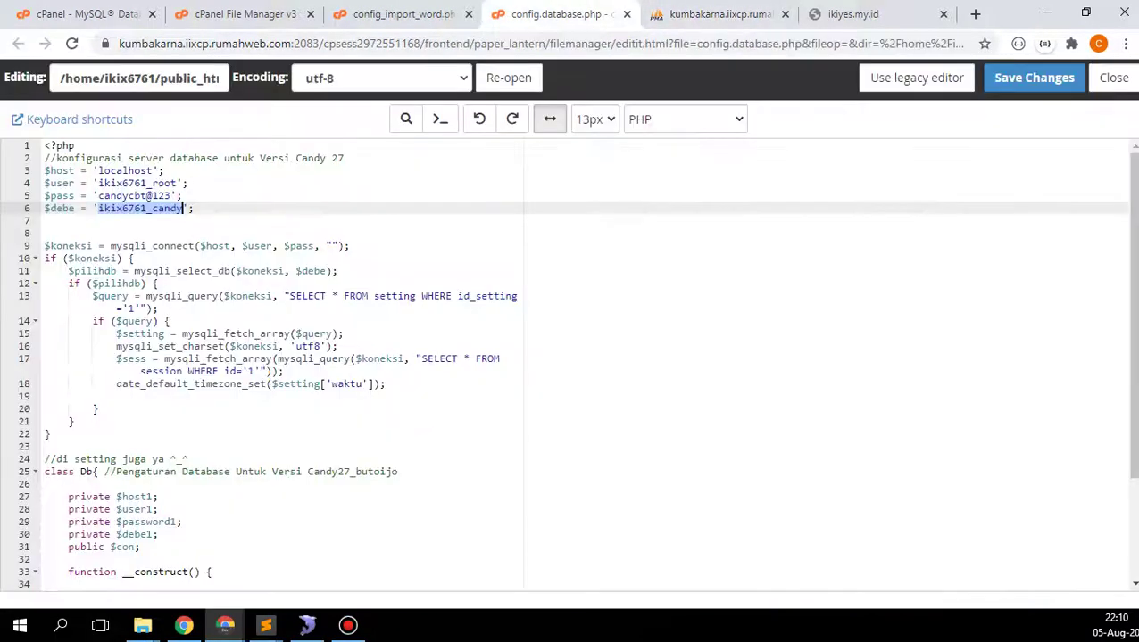
left_click_drag(176, 183, 98, 183)
key("ctrl+c")
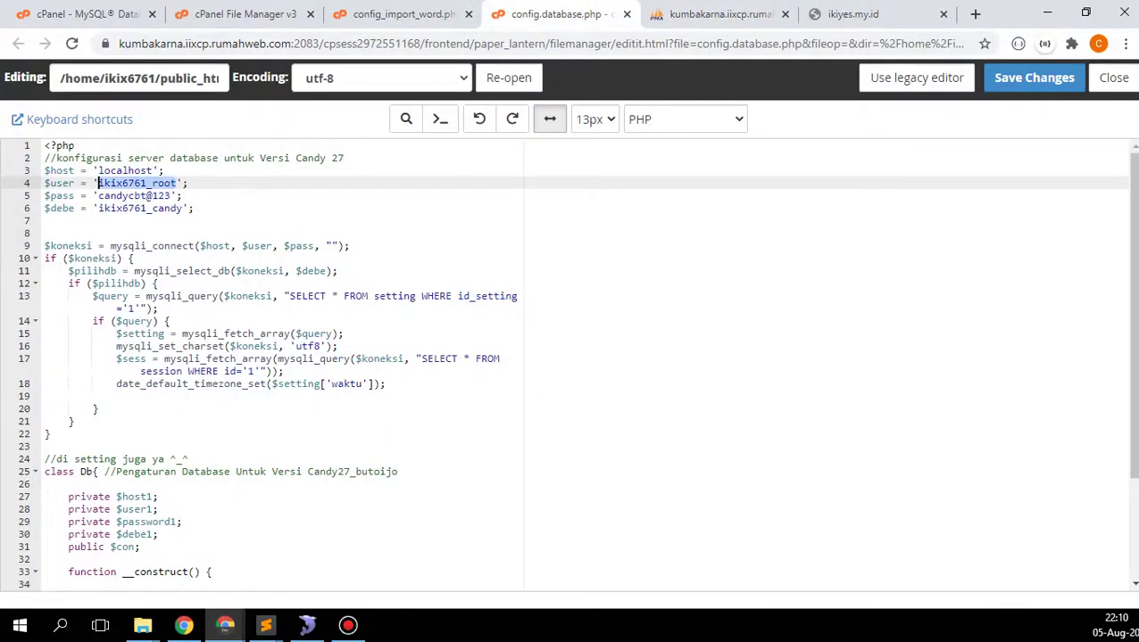
key("ctrl+shift+Tab")
left_click(153, 207)
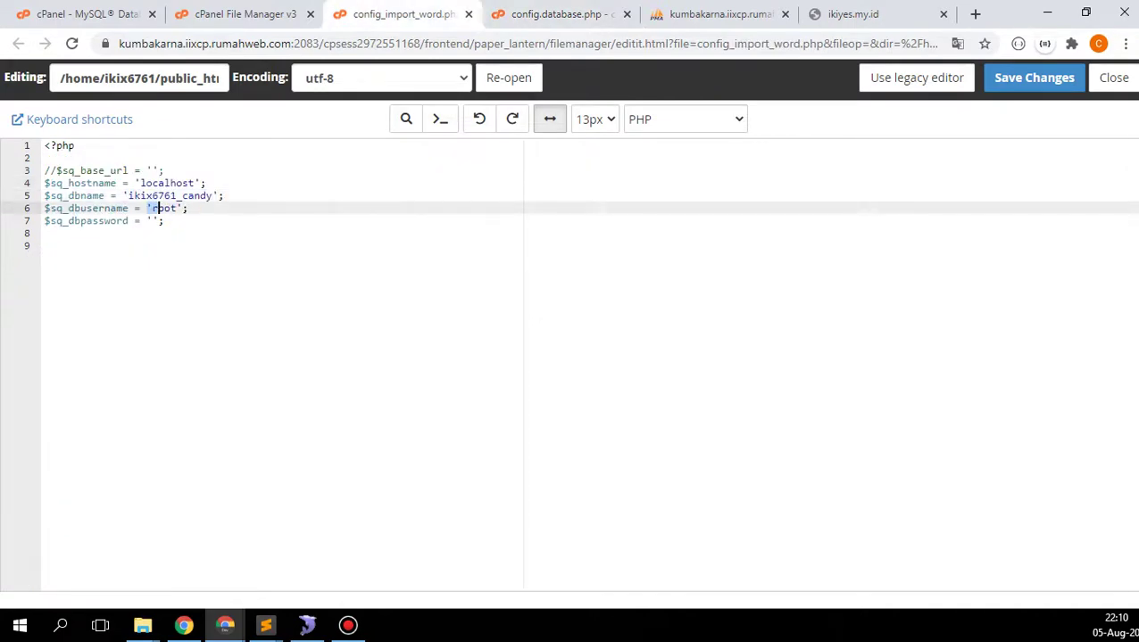
left_click(153, 221)
left_click_drag(151, 207, 177, 207)
key("ctrl+v")
Paste the database password into dbpassword on line 7 and save config_import_word.php.
key("ctrl+Tab")
left_click_drag(98, 195, 170, 196)
key("ctrl+c")
key("ctrl+shift+Tab")
left_click(151, 221)
key("ctrl+v")
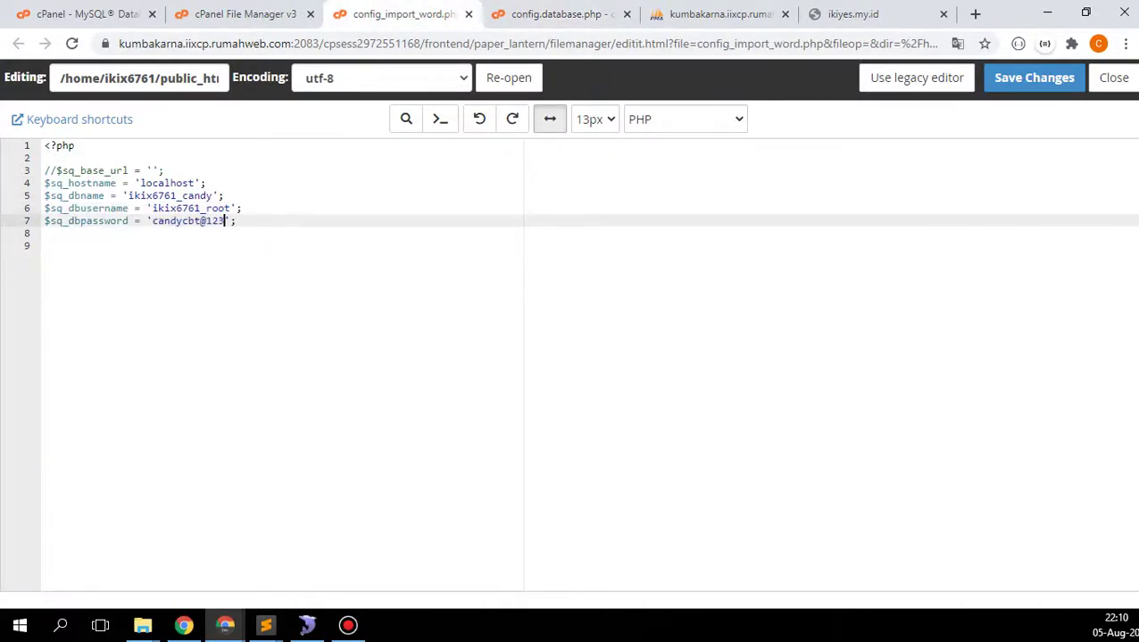
key("ctrl+s")
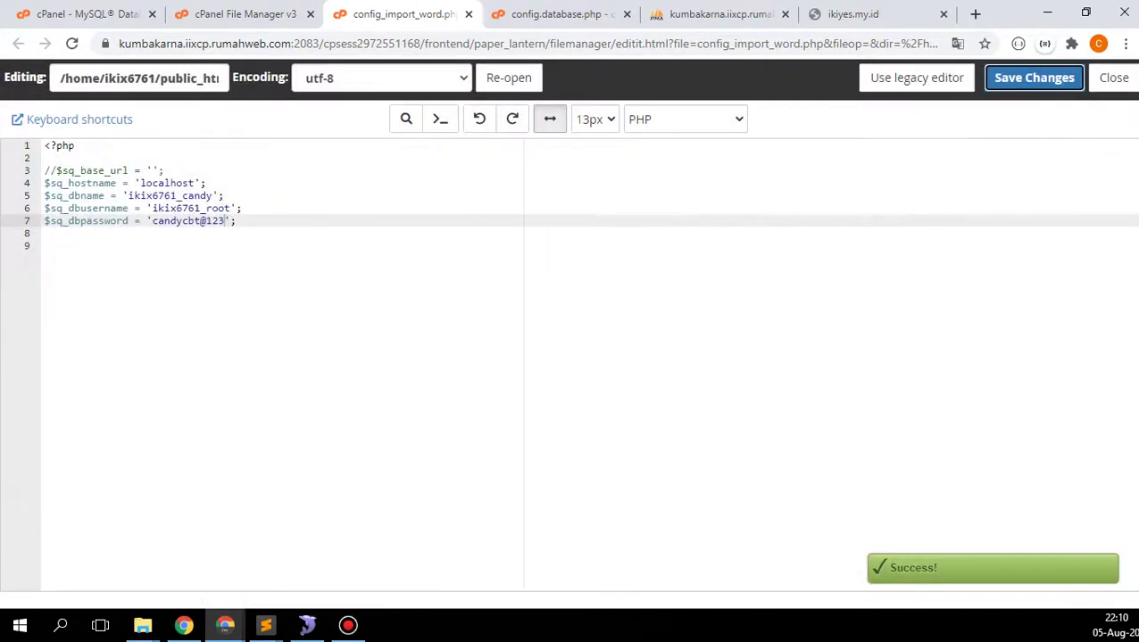
key("ctrl+6")
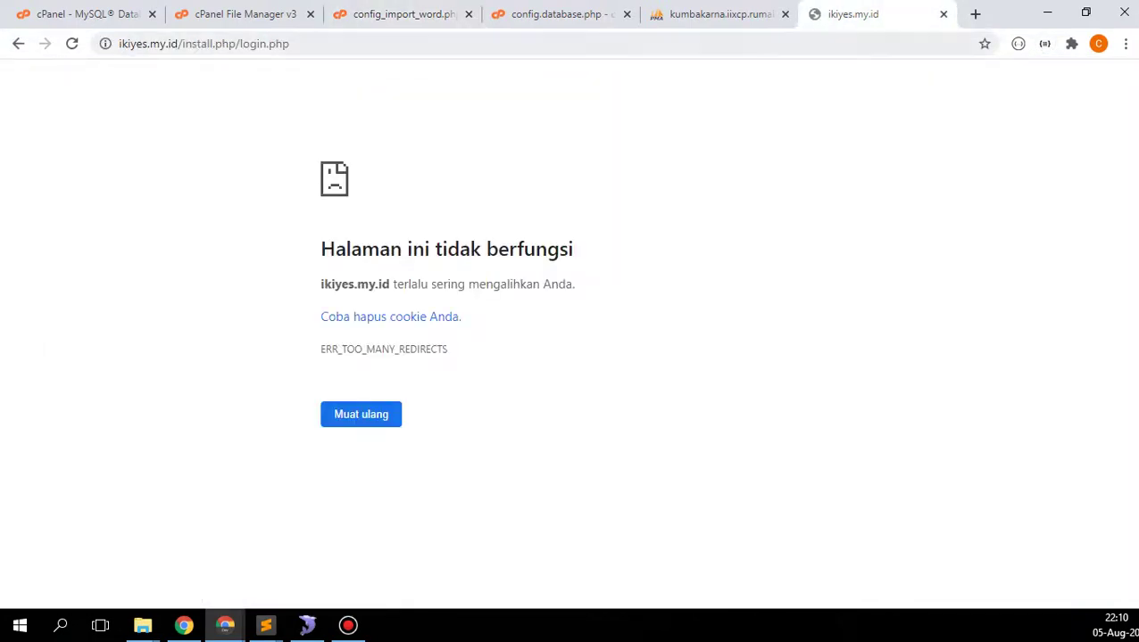
Trim the address to ikiyes.my.id and load it, dismissing the translation offer.
left_click_drag(176, 42, 289, 43)
key("BackSpace")
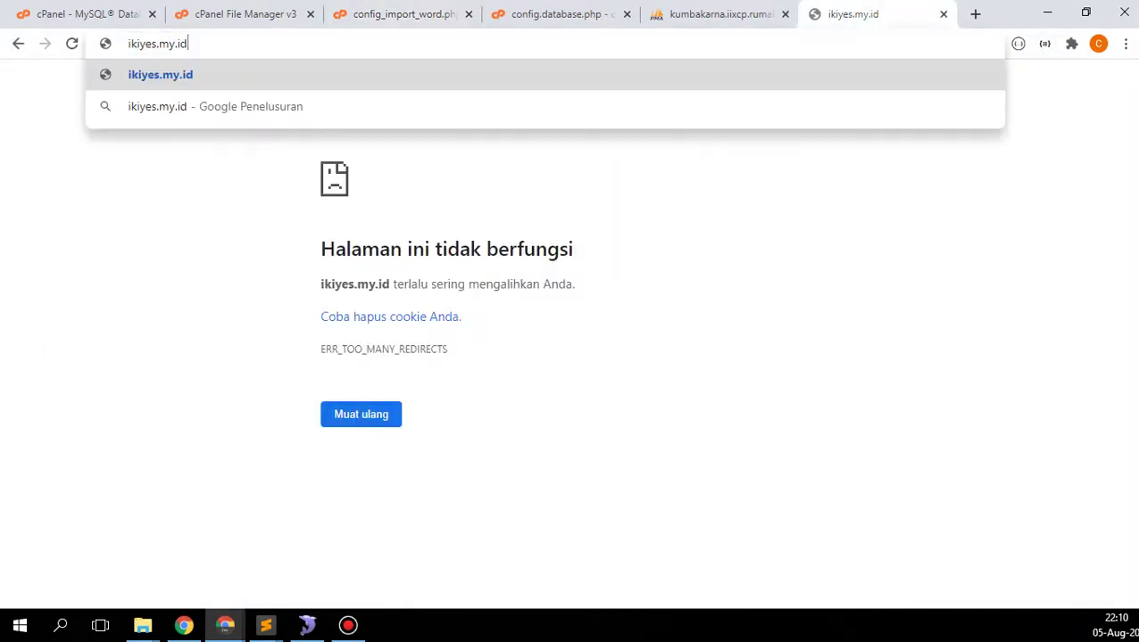
key("Return")
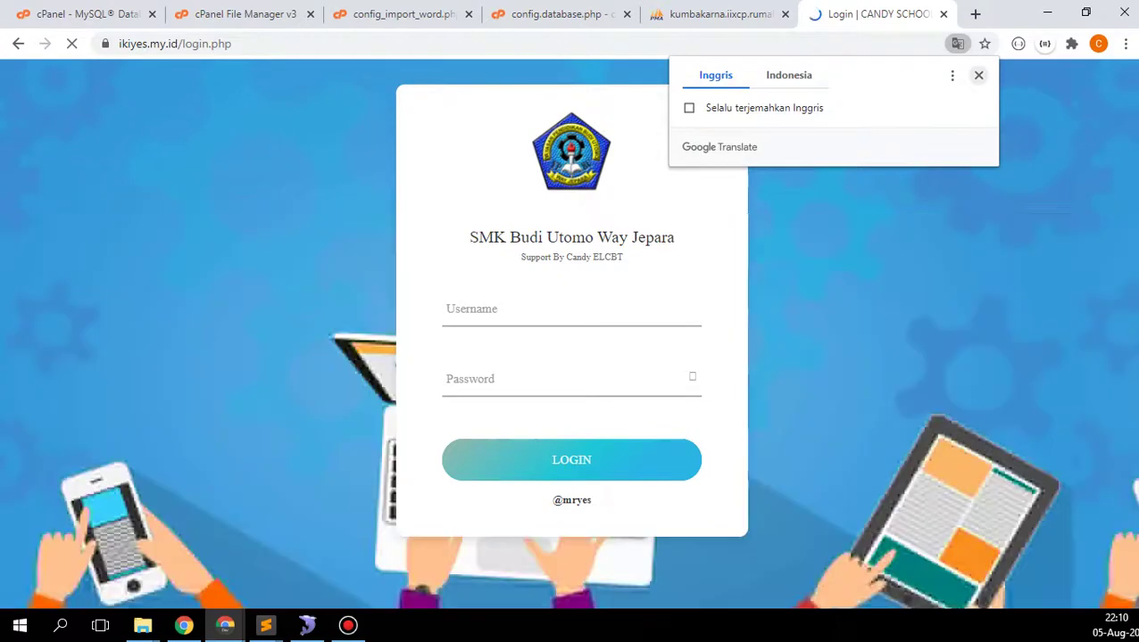
left_click(976, 76)
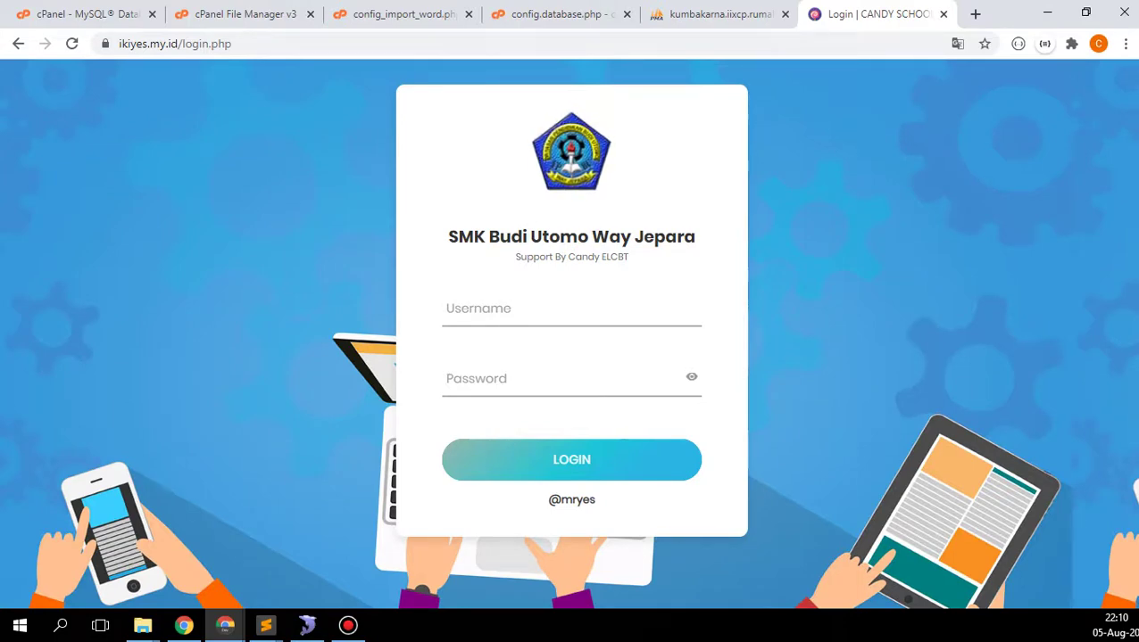
Close the config.database.php and config_import_word.php editors and return to the login page.
key("ctrl+3")
key("ctrl+4")
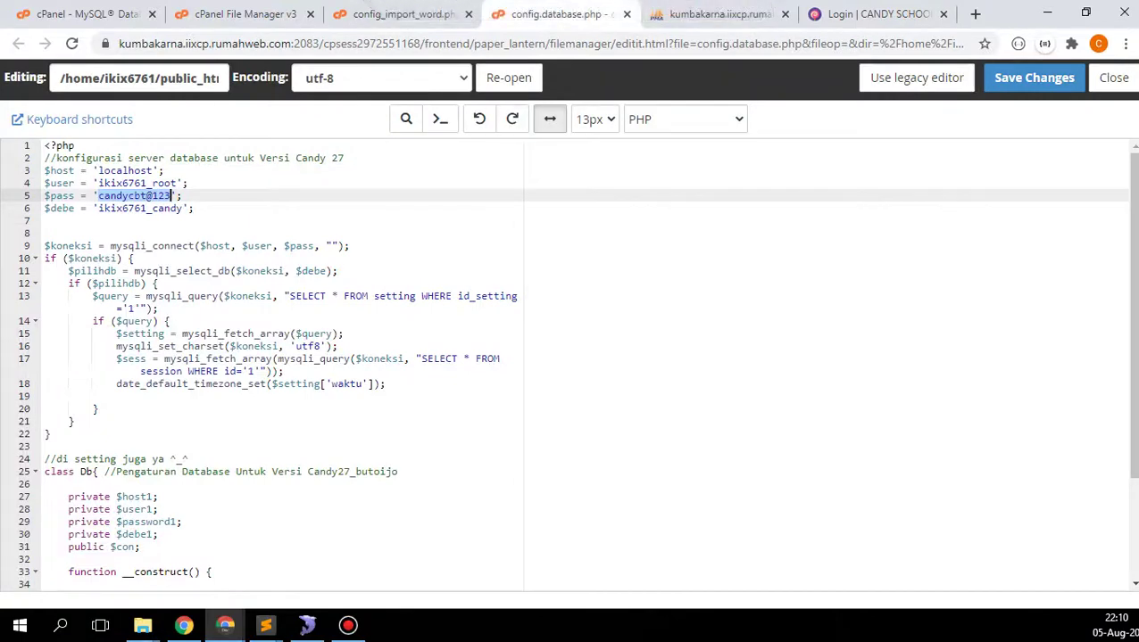
left_click(627, 14)
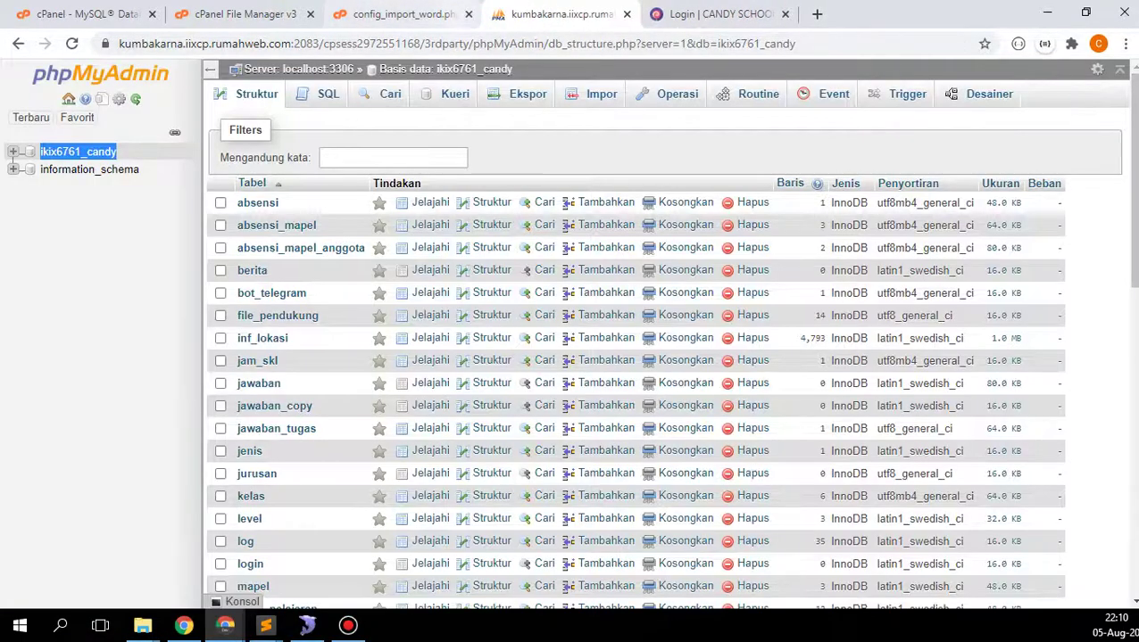
left_click(469, 14)
key("ctrl+2")
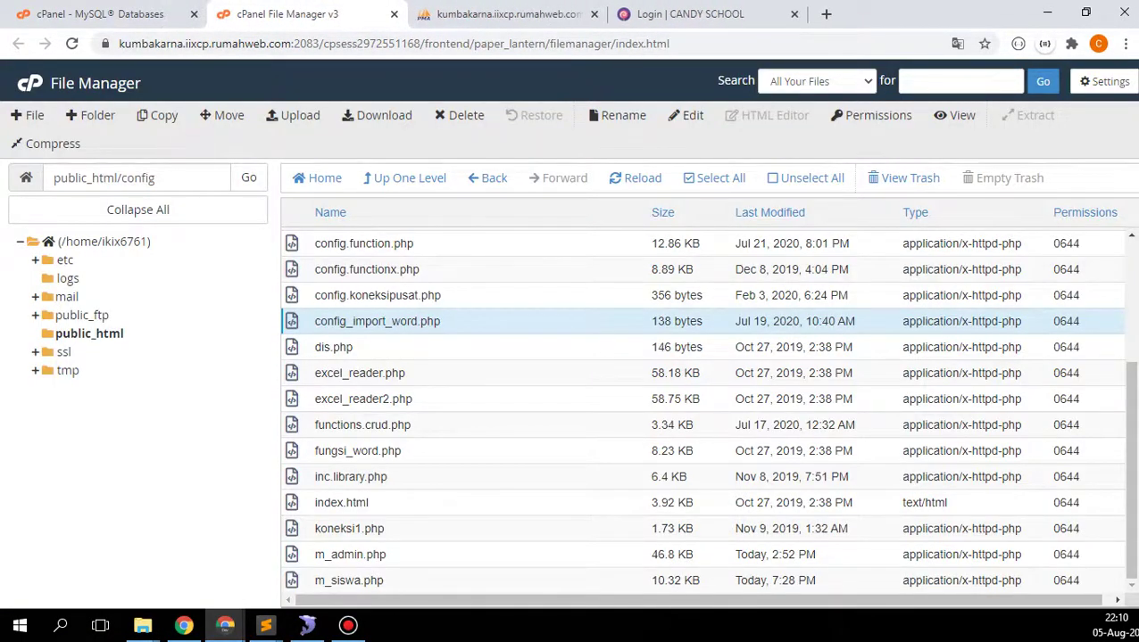
key("ctrl+4")
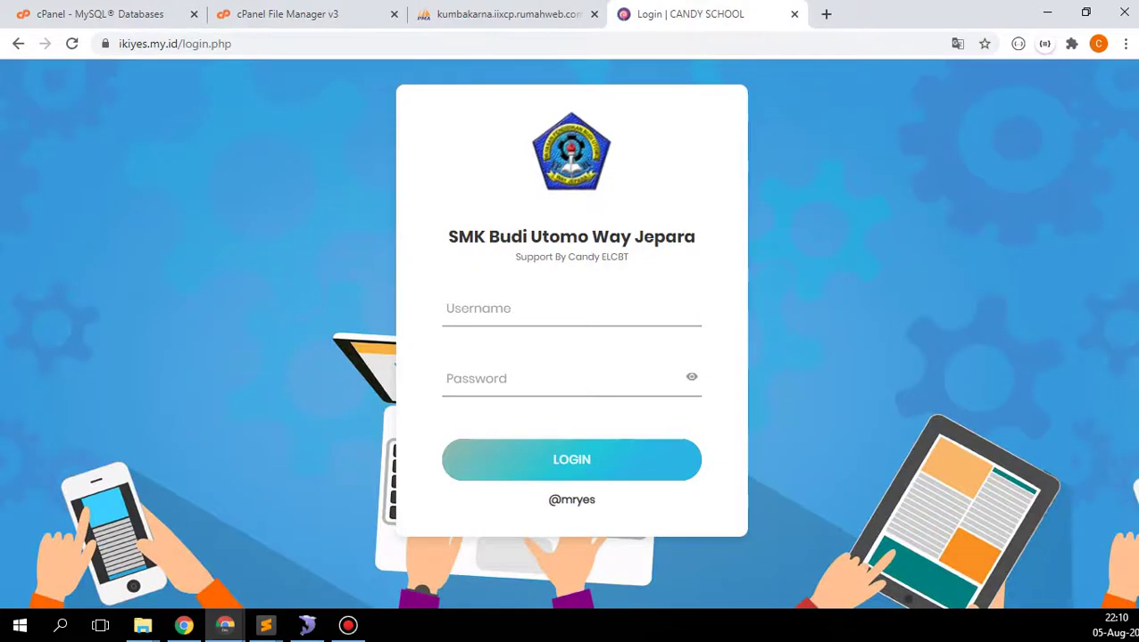
left_click(571, 308)
left_click(812, 313)
Replace login.php in the address with crew to load the ikiyes.my.id/crew admin login.
left_click_drag(231, 44, 177, 43)
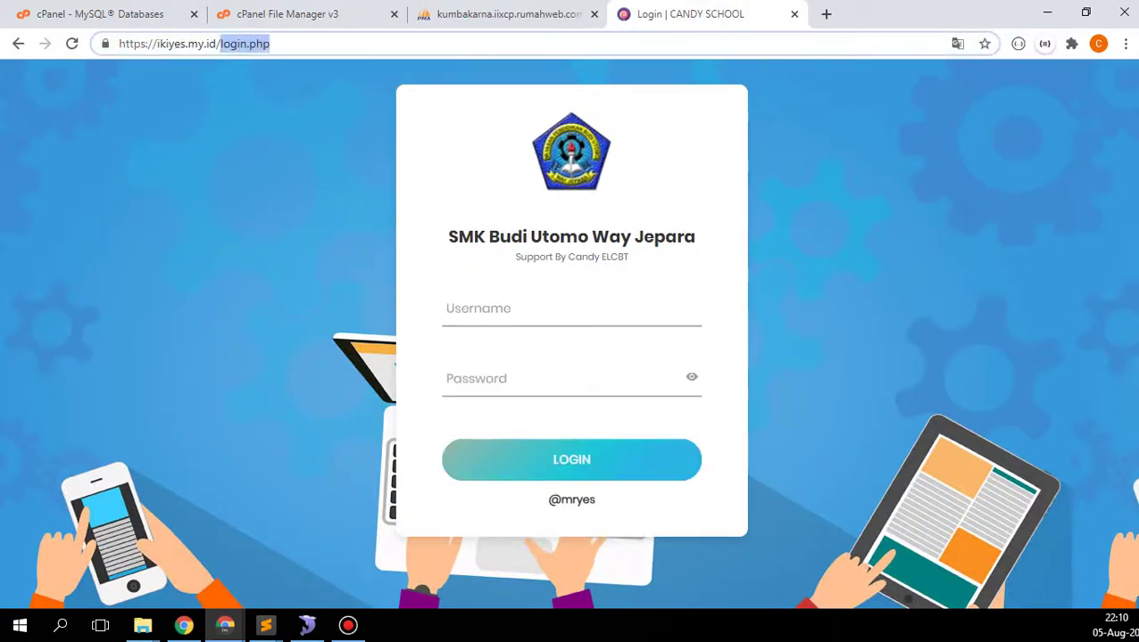
key("BackSpace")
type("crew")
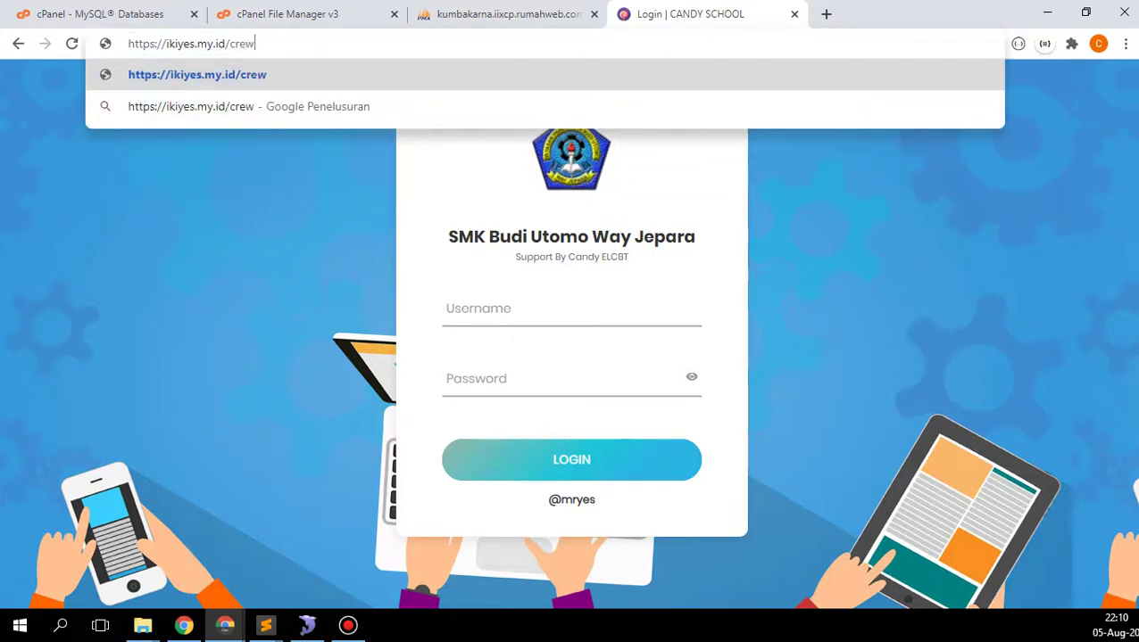
key("Return")
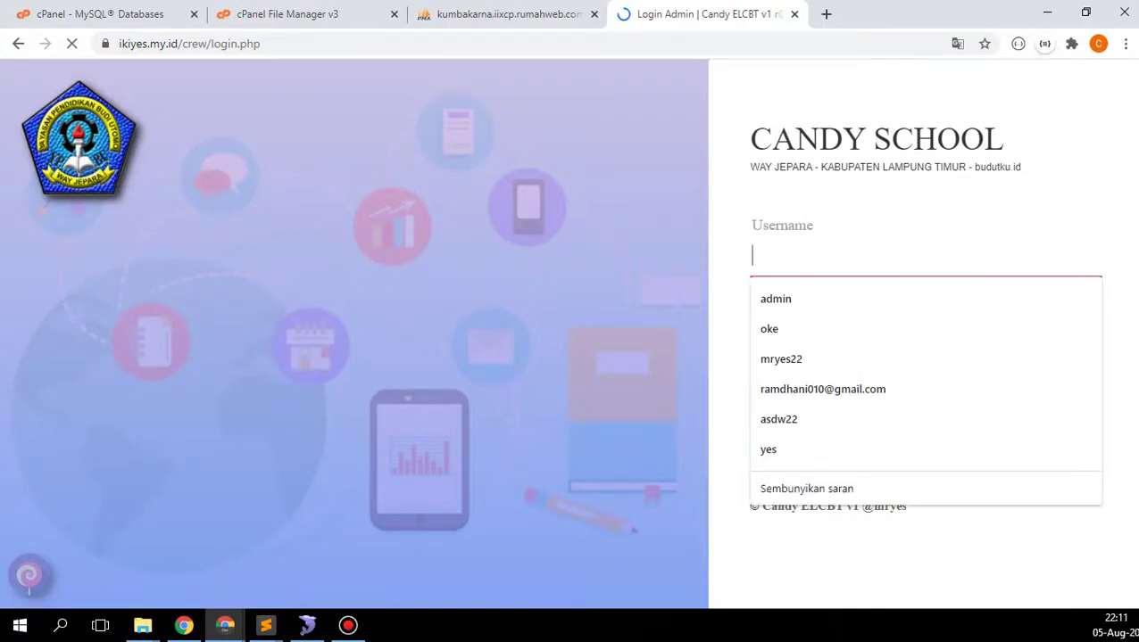
Log in with username admin and the admin password.
type("admin")
left_click(925, 353)
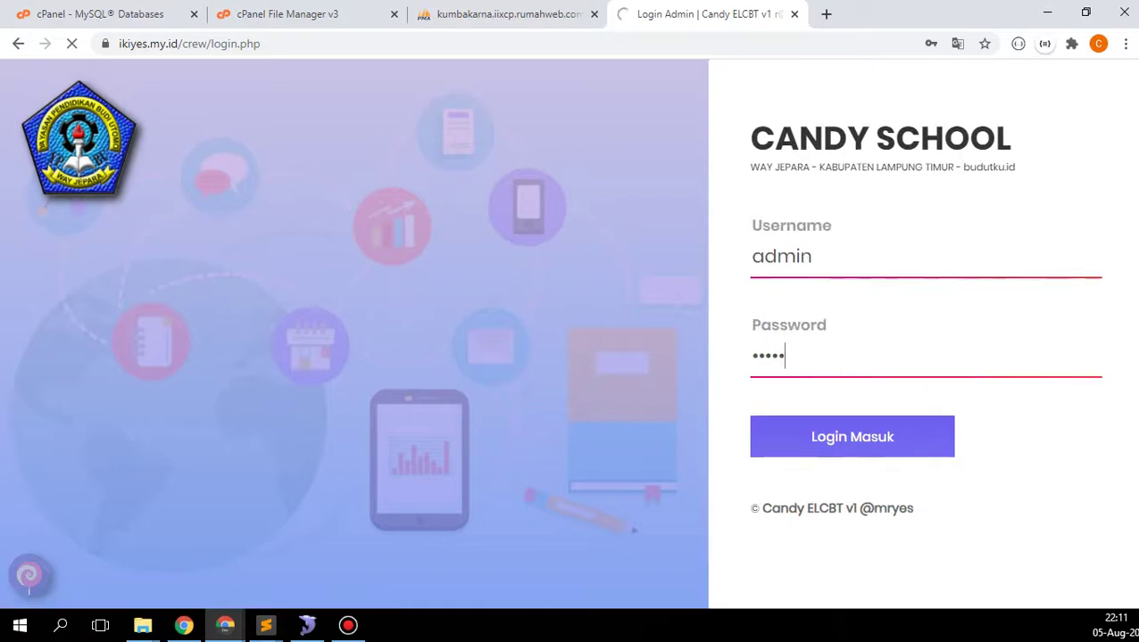
key("Return")
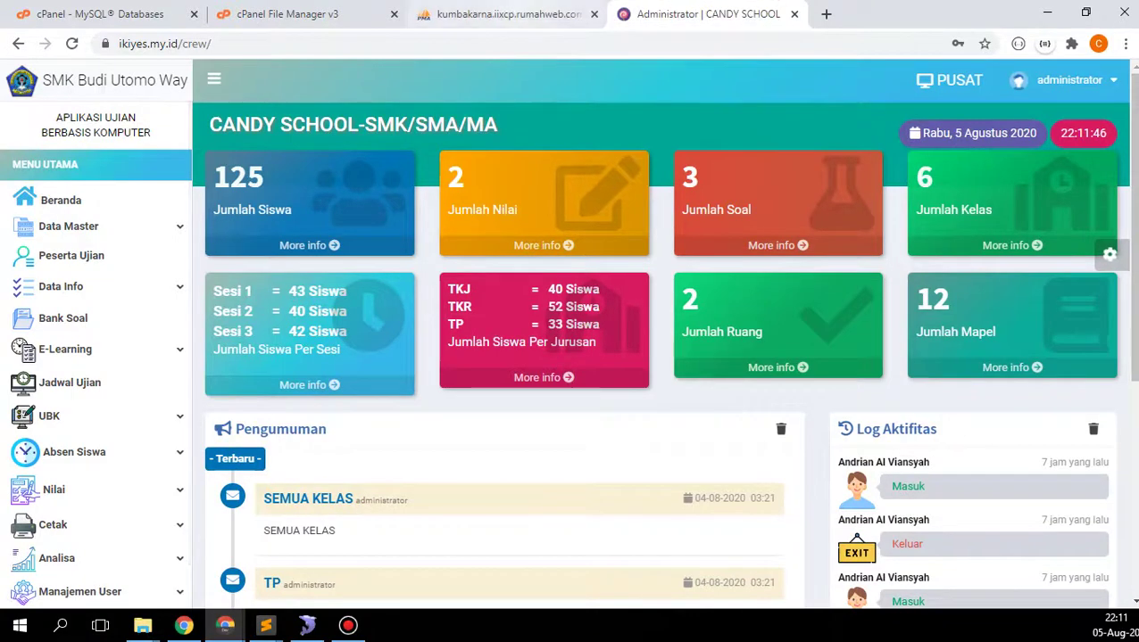
Expand the Absen Siswa and E-Learning sections in the admin sidebar.
scroll(665, 357, "down", 4)
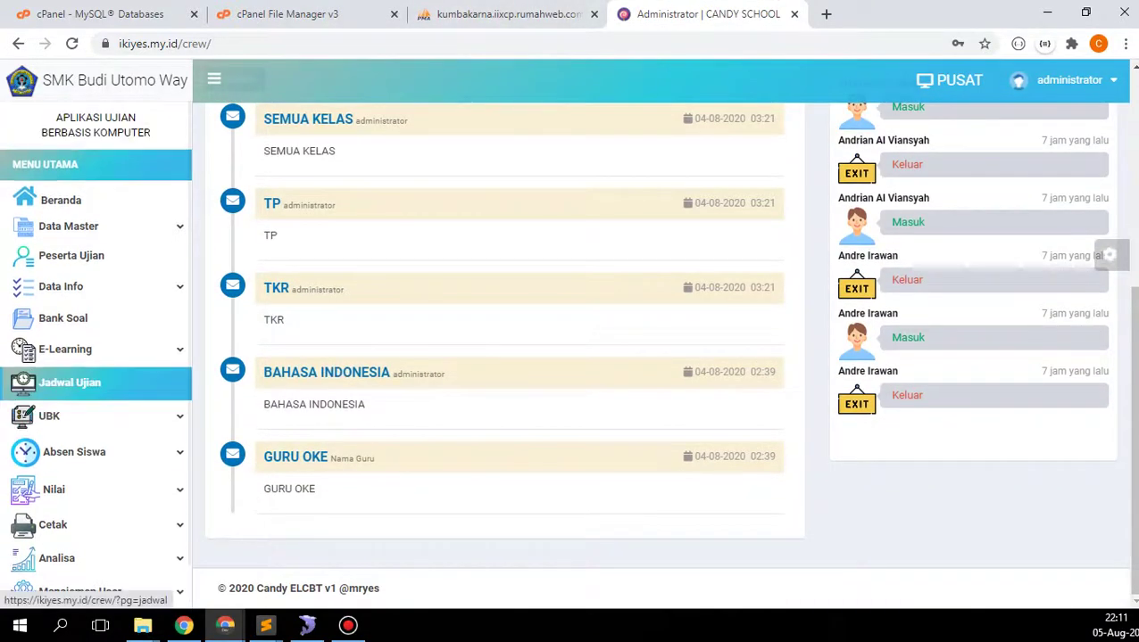
scroll(95, 402, "down", 1)
scroll(95, 402, "up", 1)
scroll(96, 402, "down", 1)
scroll(95, 401, "up", 1)
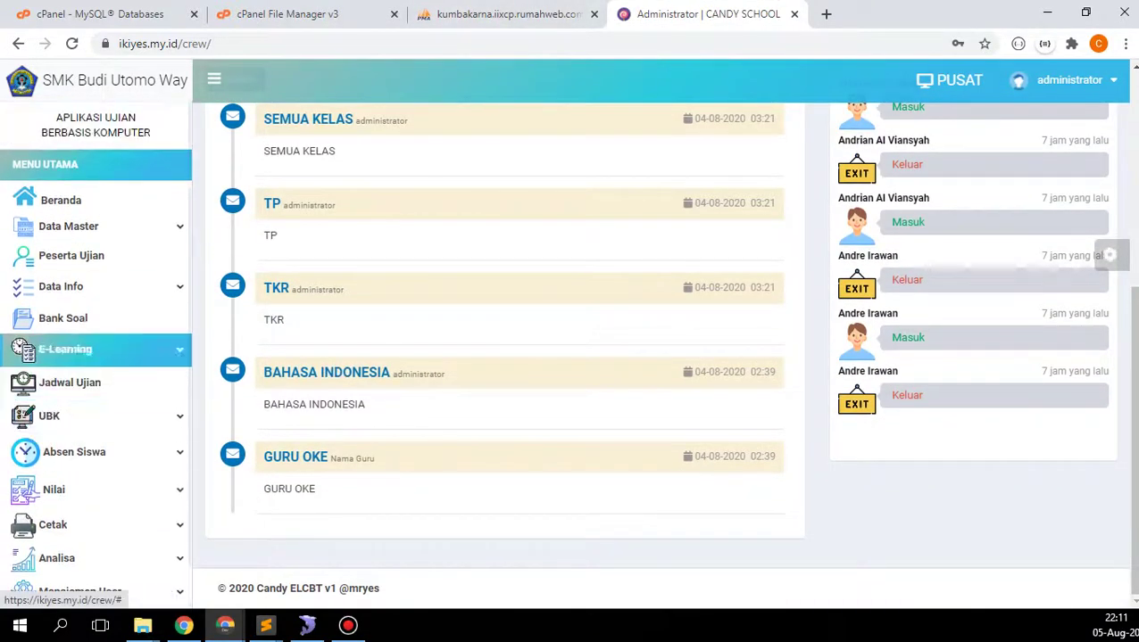
left_click(96, 452)
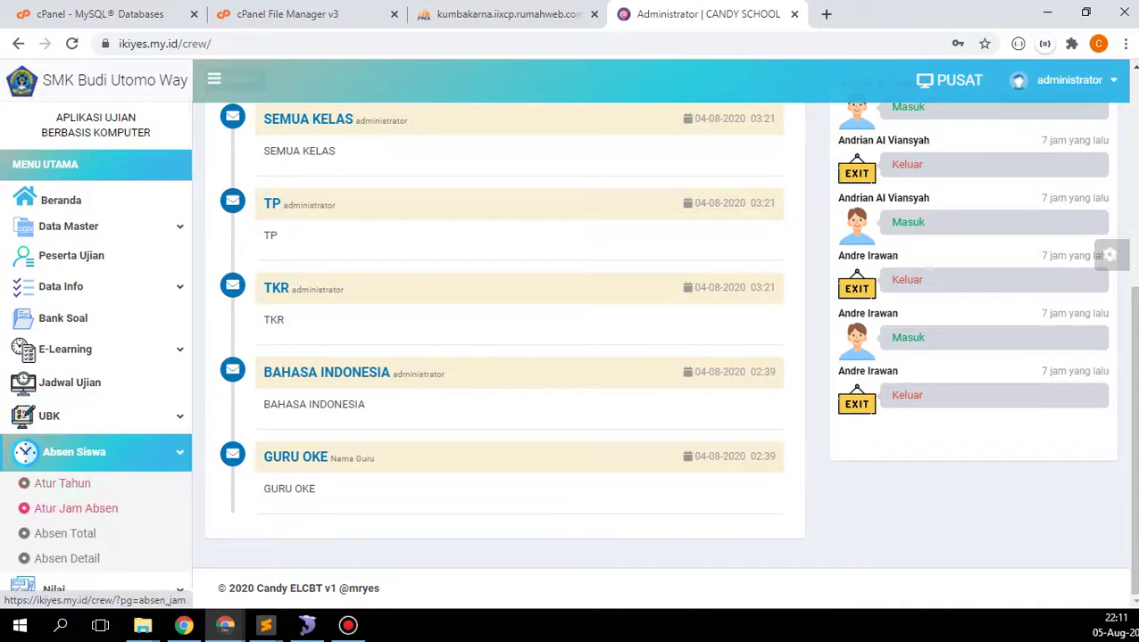
left_click(96, 452)
left_click(65, 349)
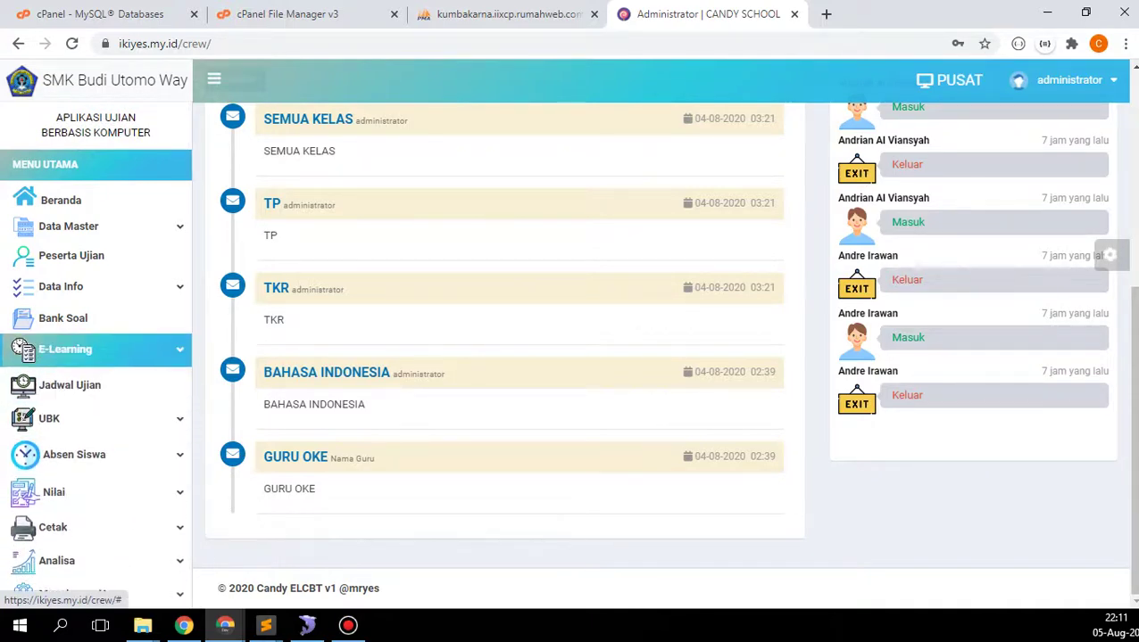
Collapse E-Learning and log the administrator out via Keluar.
scroll(500, 339, "up", 4)
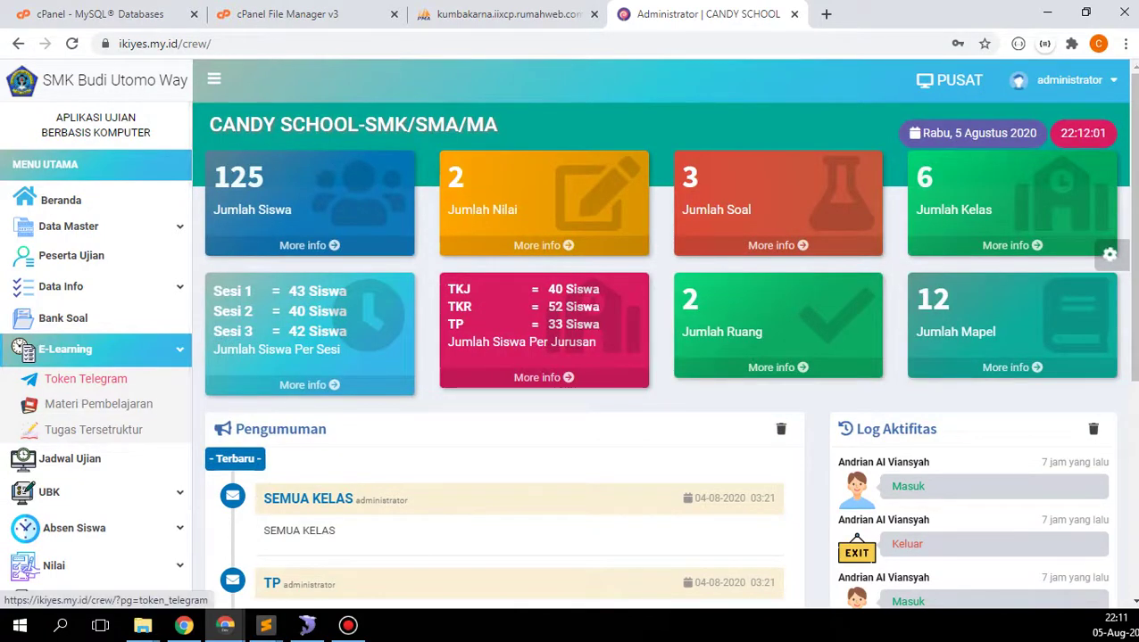
left_click(65, 349)
scroll(665, 339, "down", 4)
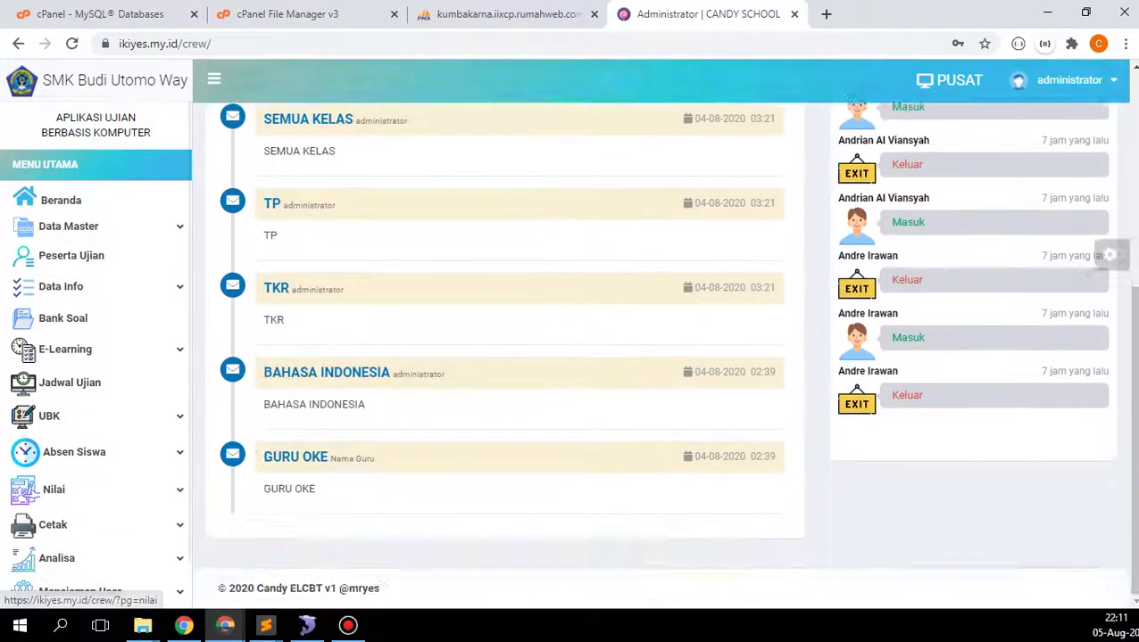
scroll(664, 339, "up", 4)
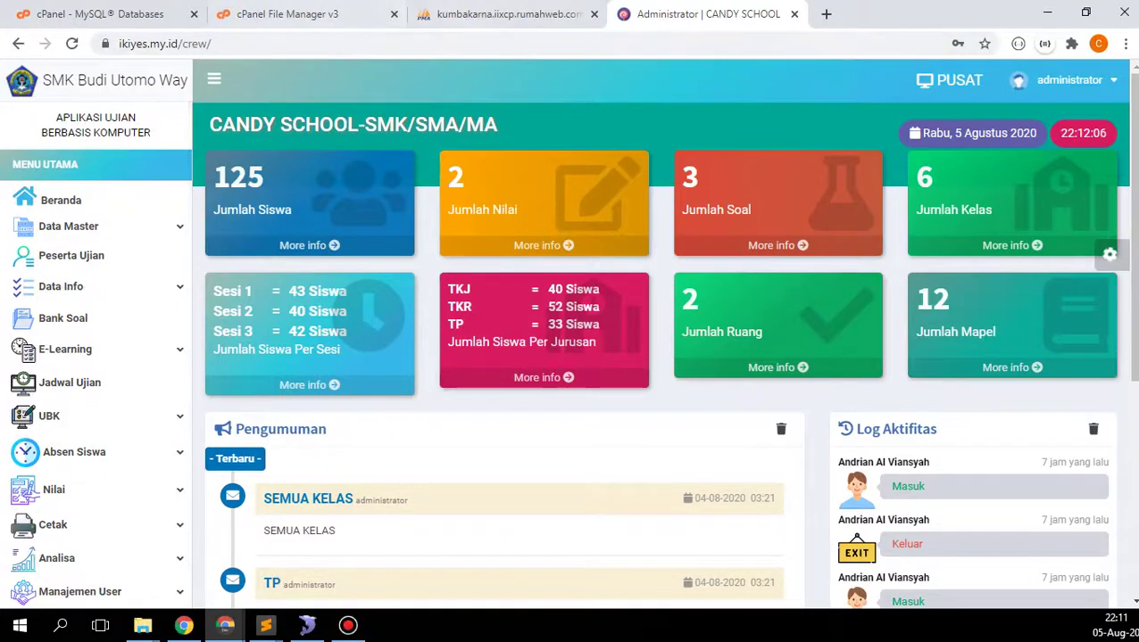
left_click(1066, 80)
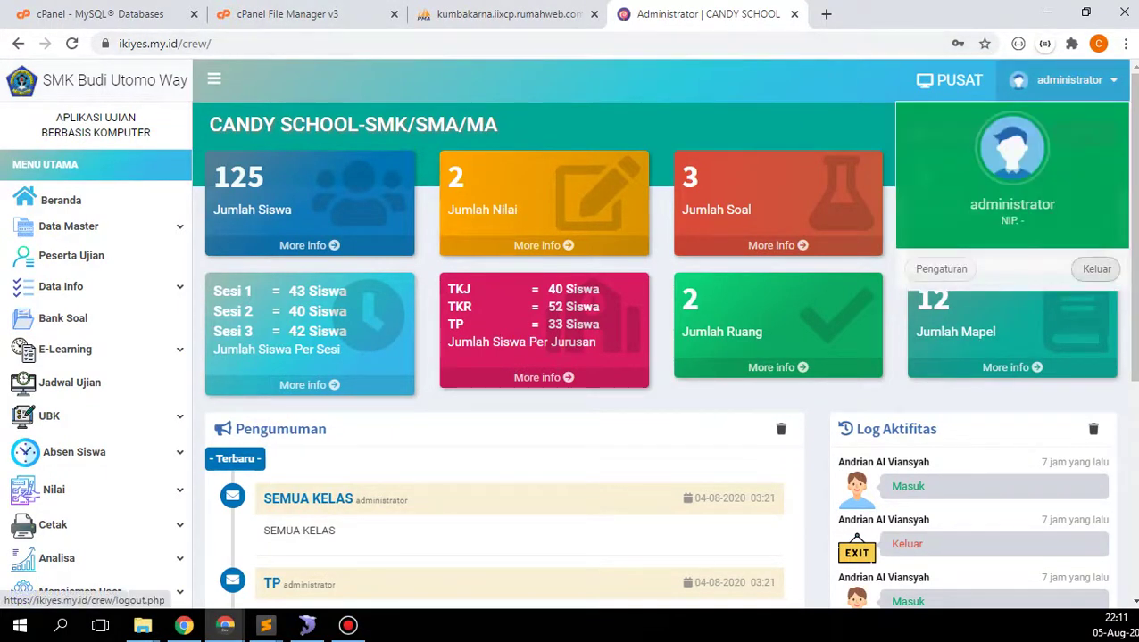
left_click(1096, 269)
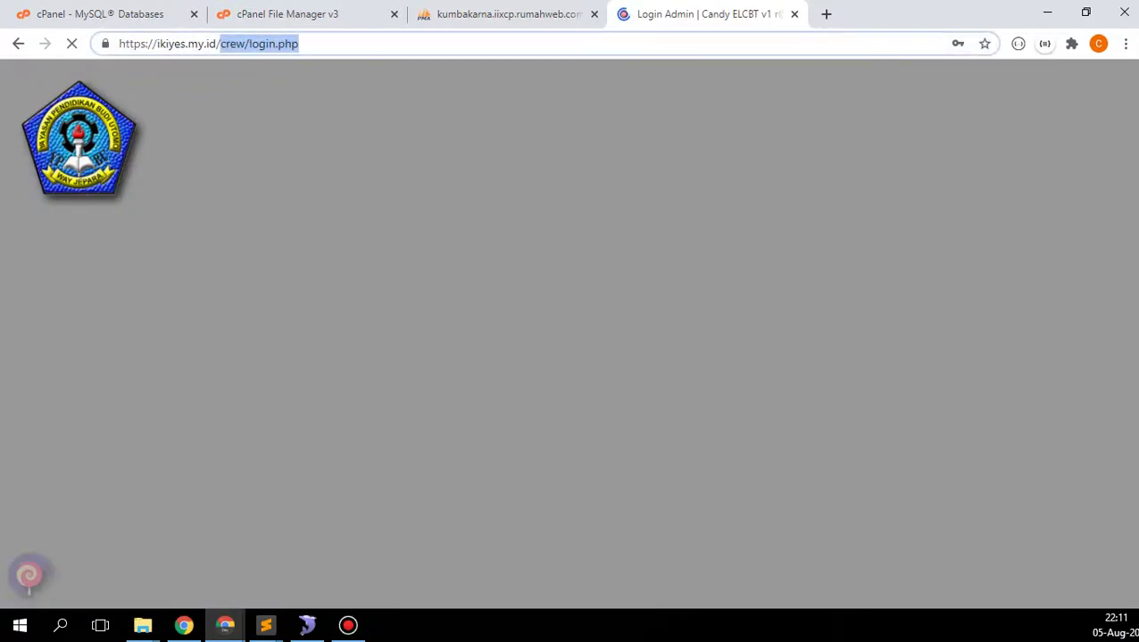
Load the site's main page and log in with the student's username.
key("BackSpace")
key("Return")
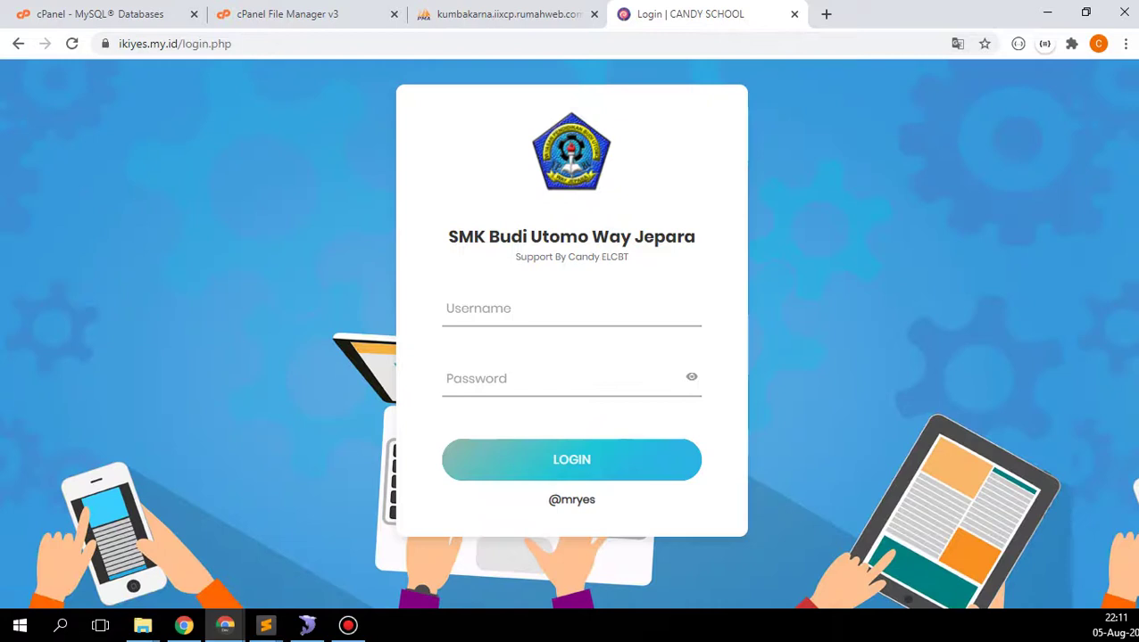
left_click(571, 308)
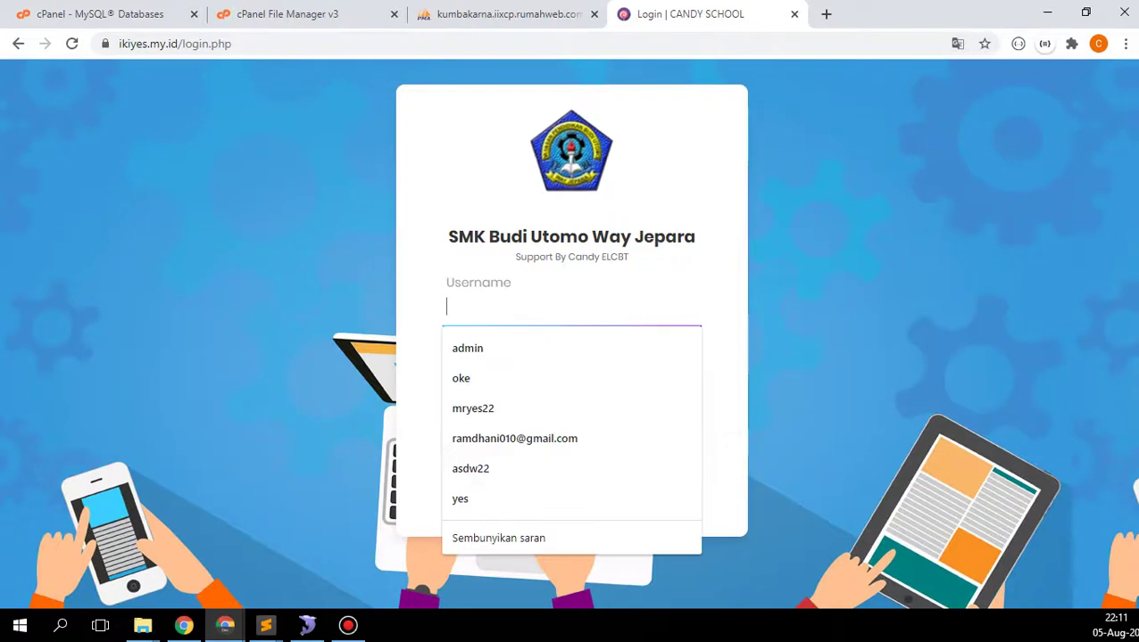
type("hs005")
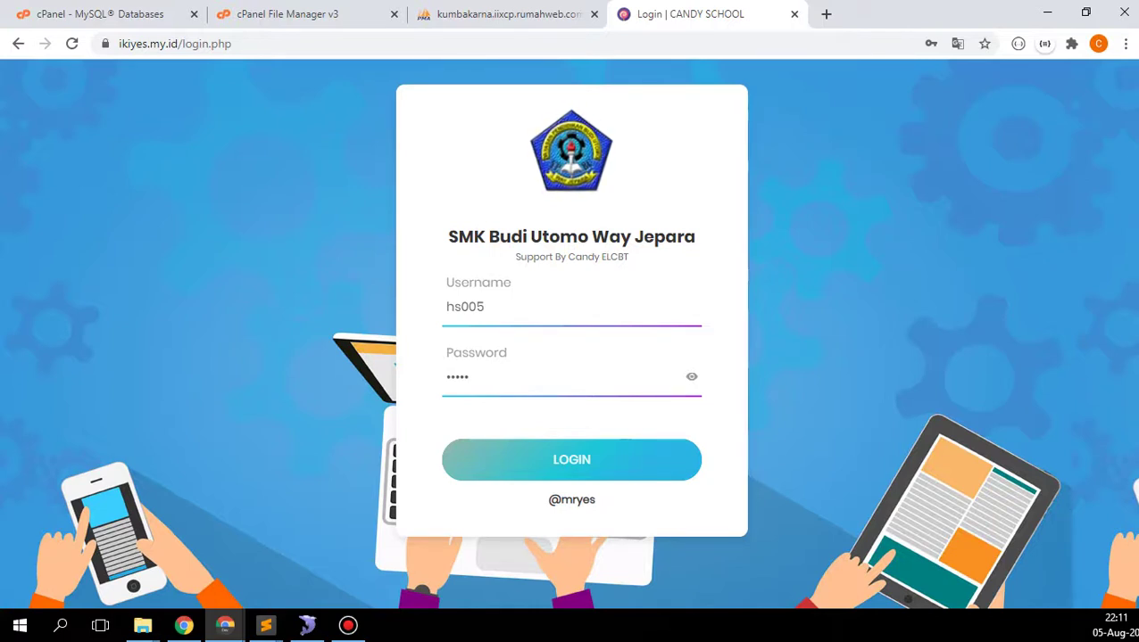
key("Return")
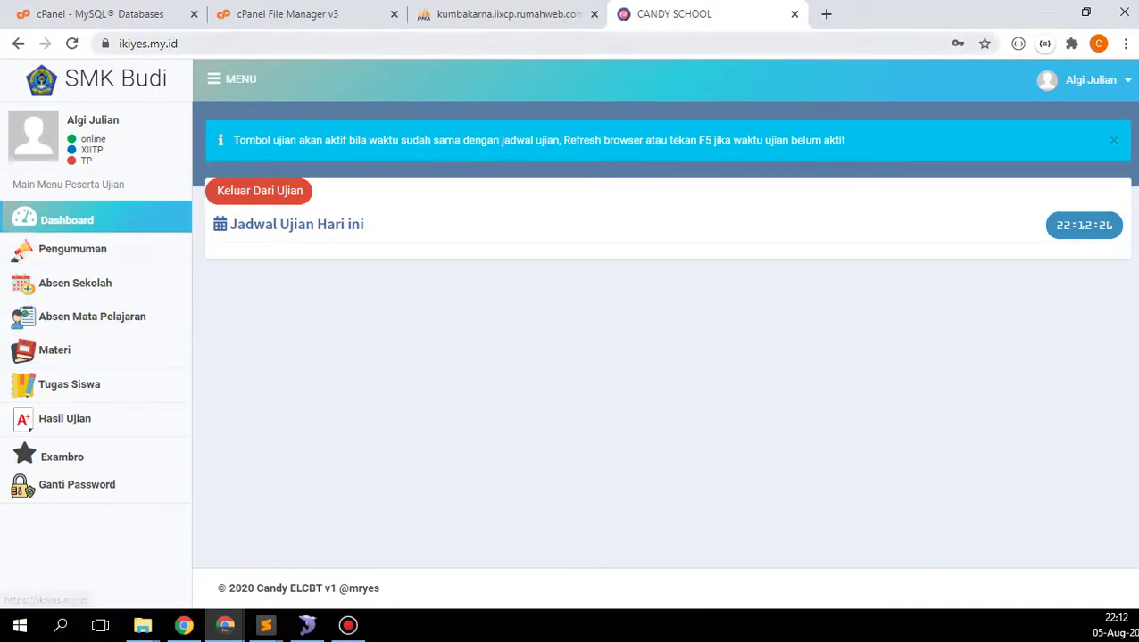
Open ikiyes.my.id/crew admin login in the private browsing window.
key("ctrl+l")
key("ctrl+c")
left_click(184, 626)
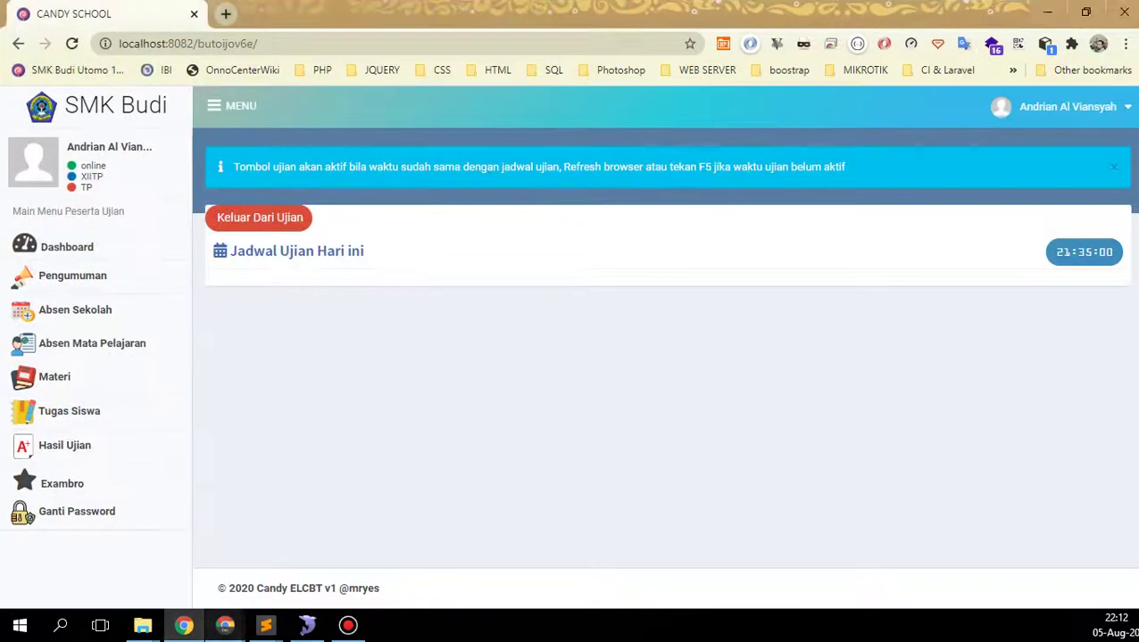
mouse_move(224, 625)
left_click(313, 550)
key("ctrl+v")
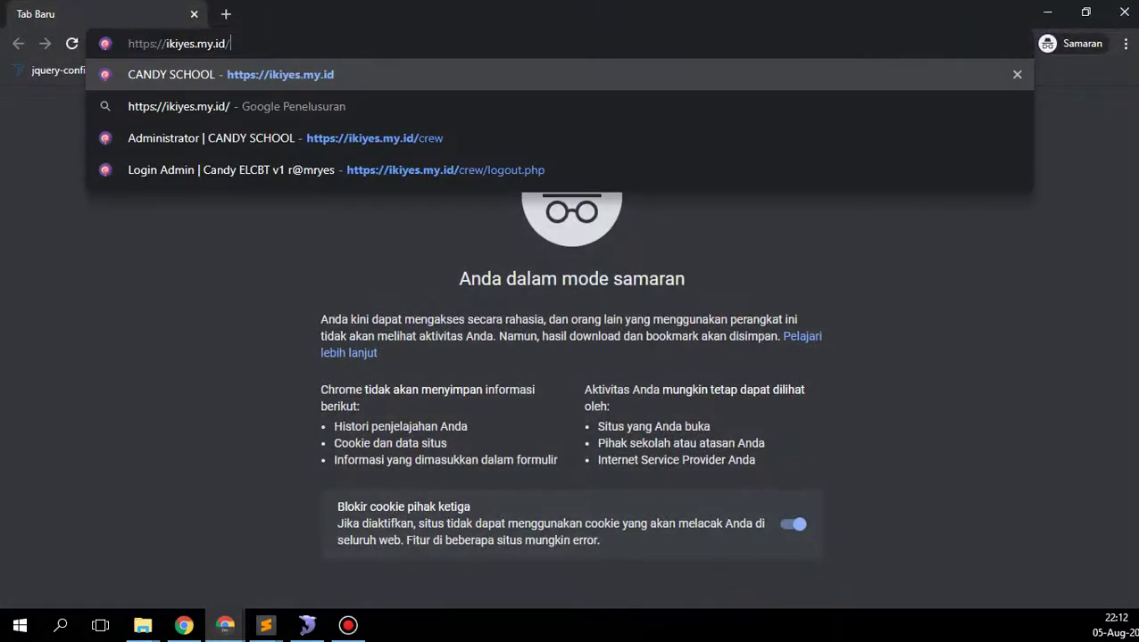
key("Return")
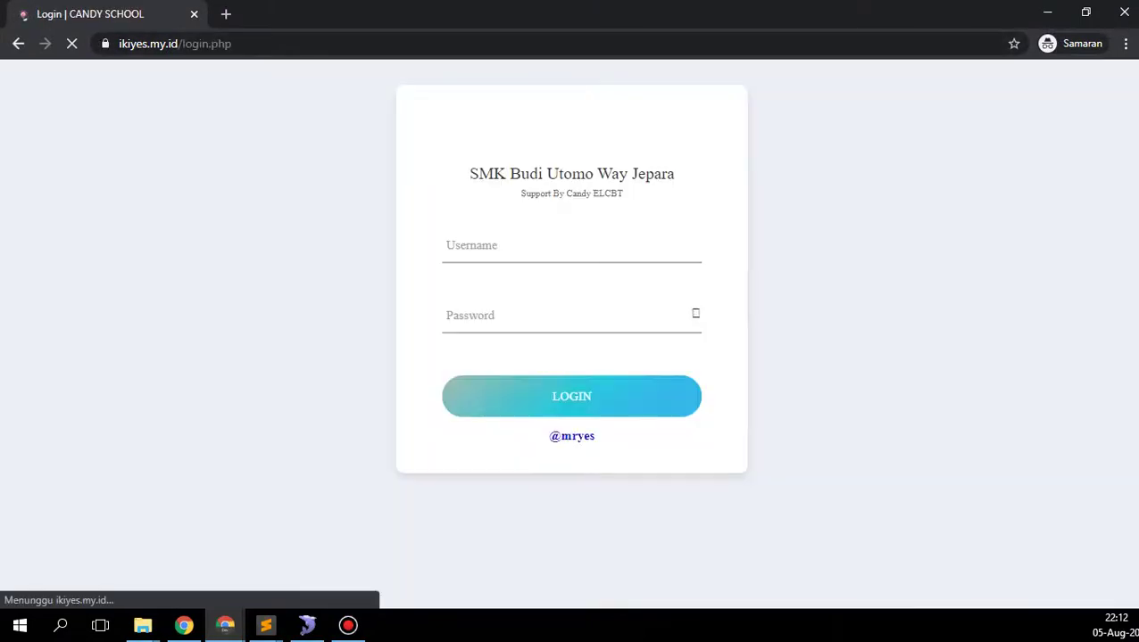
double_click(243, 43)
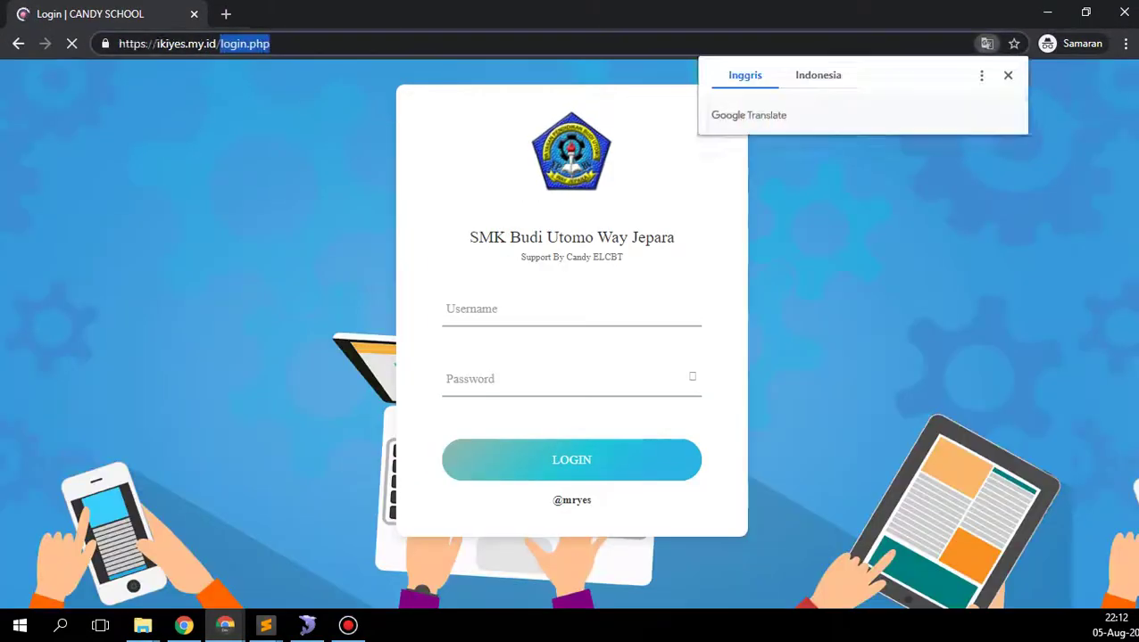
key("BackSpace")
type("crew")
key("Return")
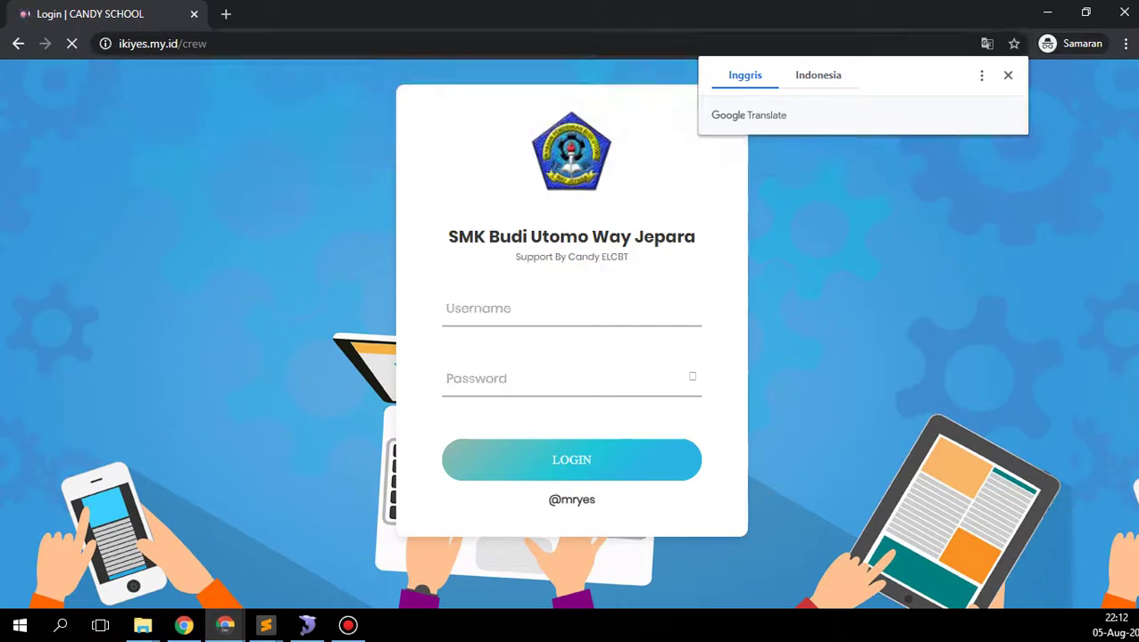
In the student window, check Absen Mata Pelajaran, then go to Pengumuman.
mouse_move(225, 626)
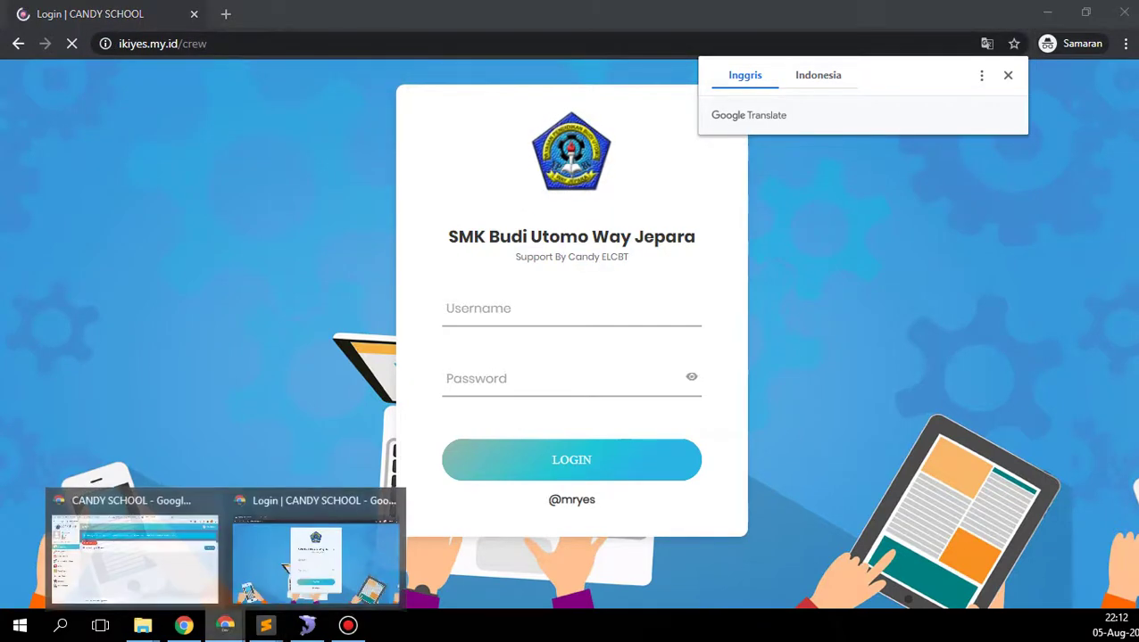
left_click(312, 549)
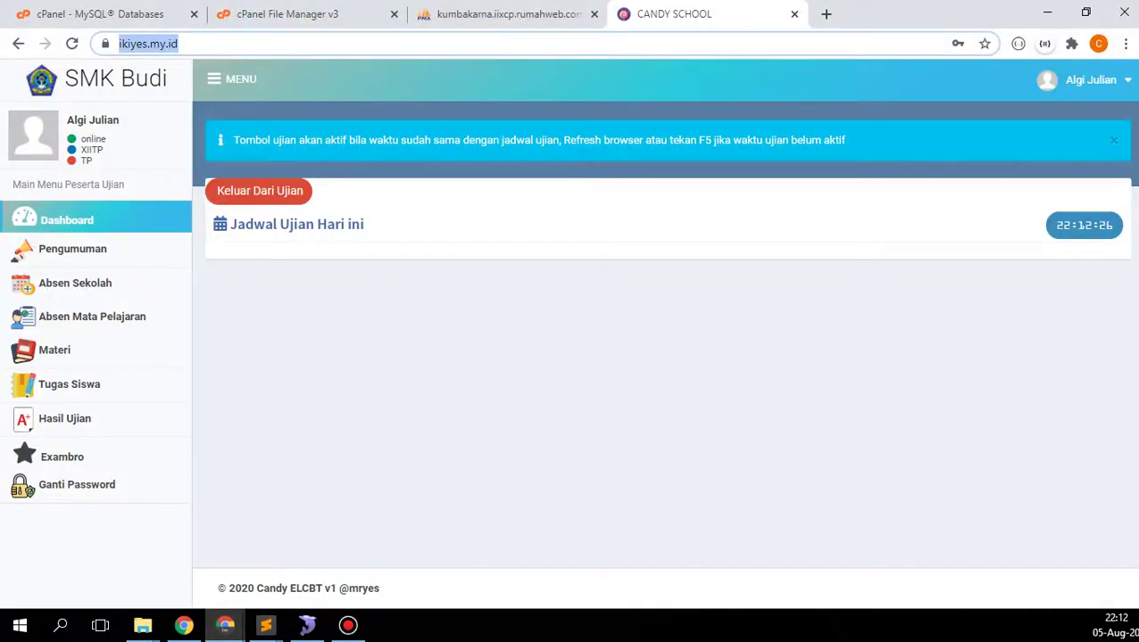
left_click(89, 317)
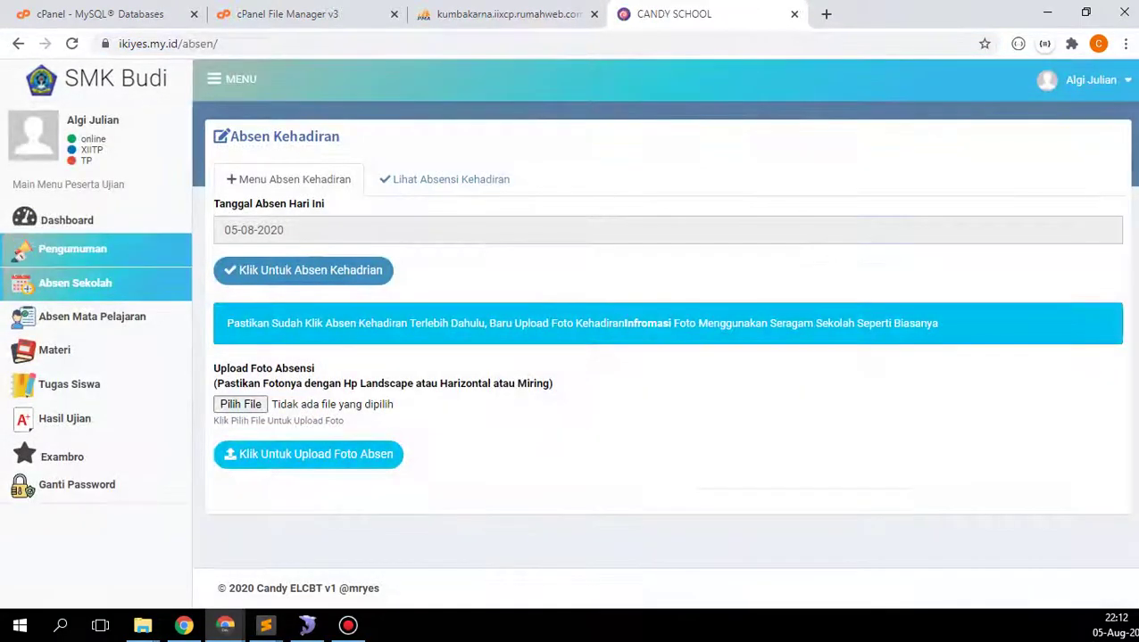
left_click(72, 249)
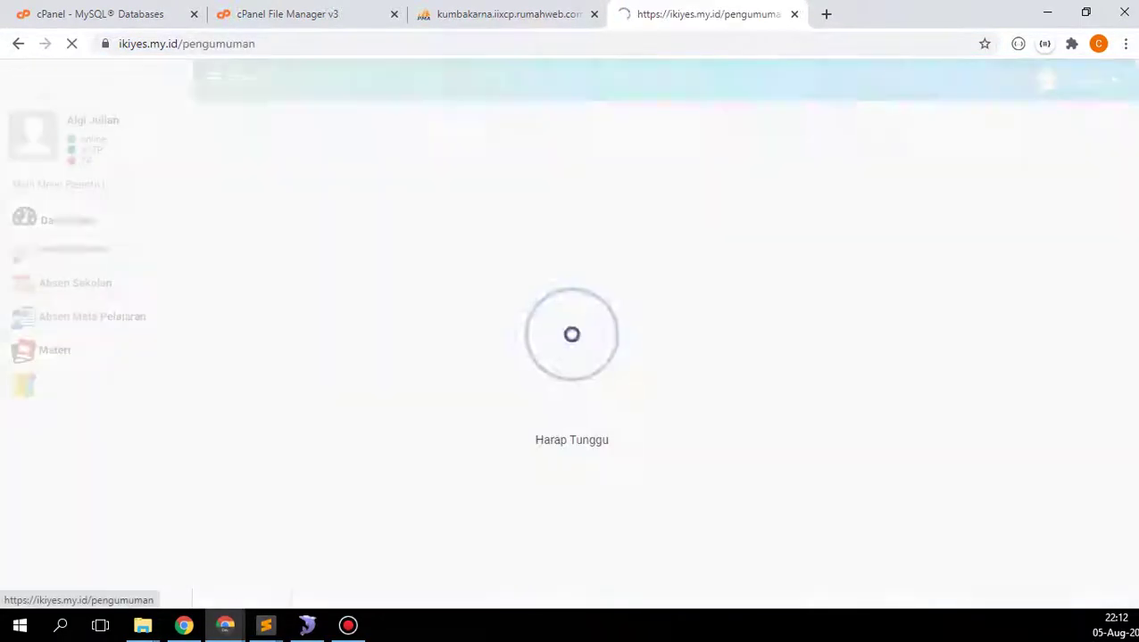
Open the BAHASA INDONESIA XII KD6 material from Materi, then return to the list.
left_click(55, 349)
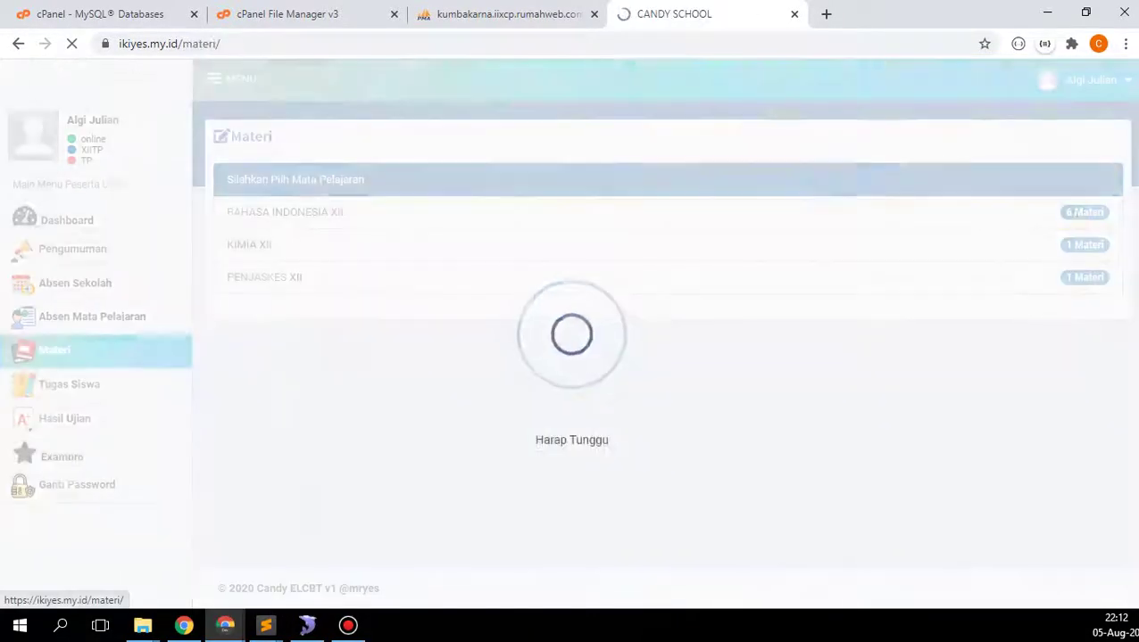
left_click(284, 211)
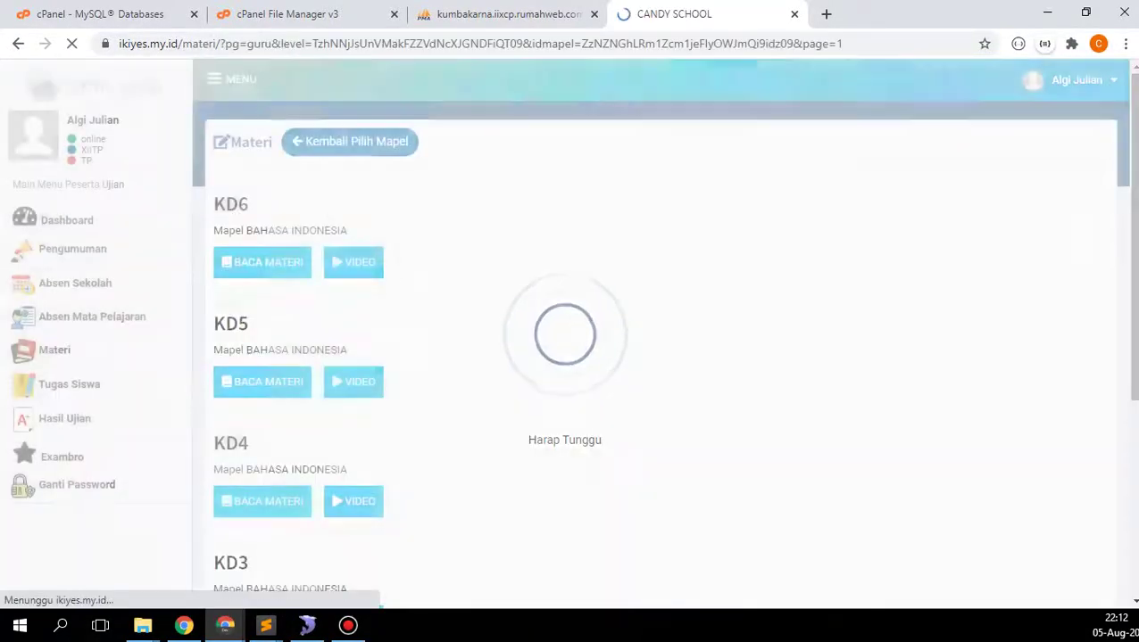
left_click(264, 259)
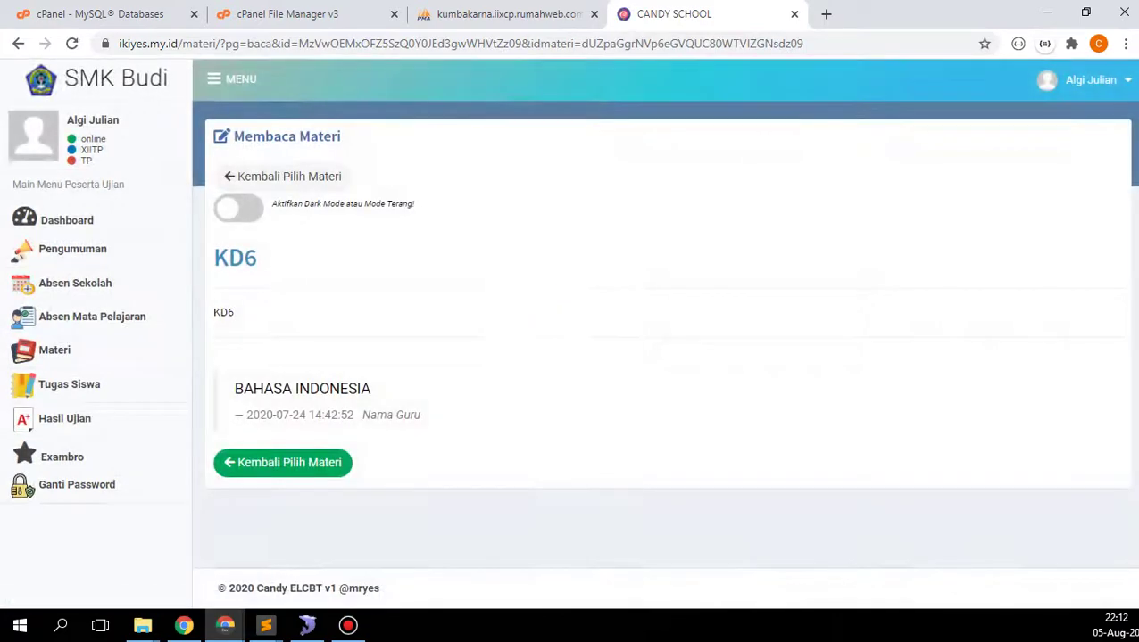
left_click(283, 176)
On the second materials page, open PENJASKES's Materi PDF with its embedded video.
scroll(660, 357, "down", 4)
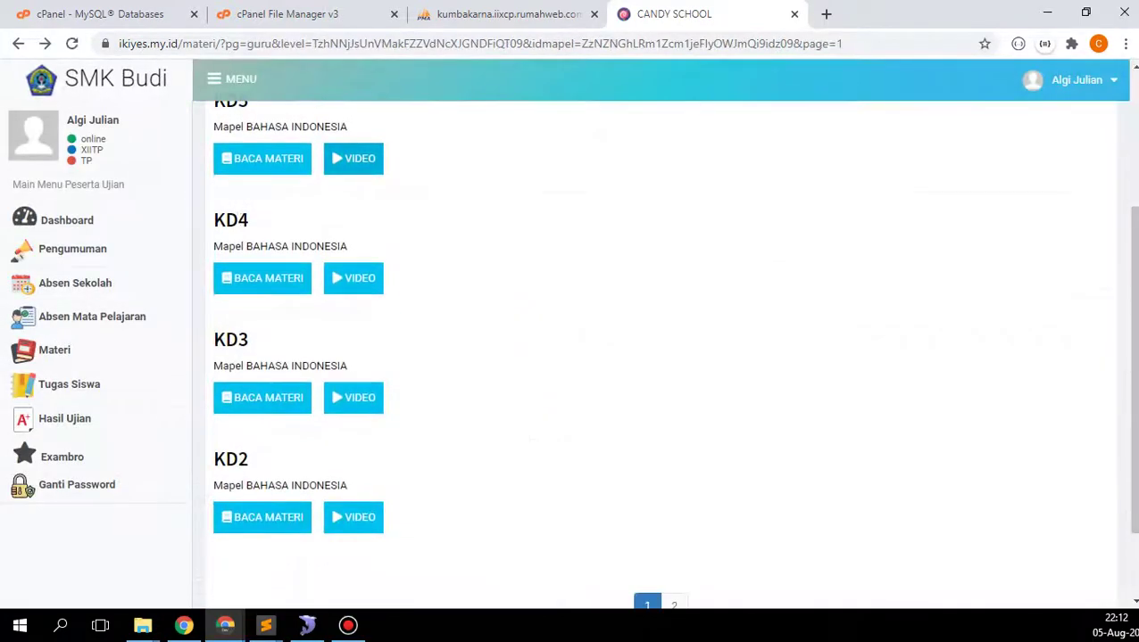
left_click(673, 504)
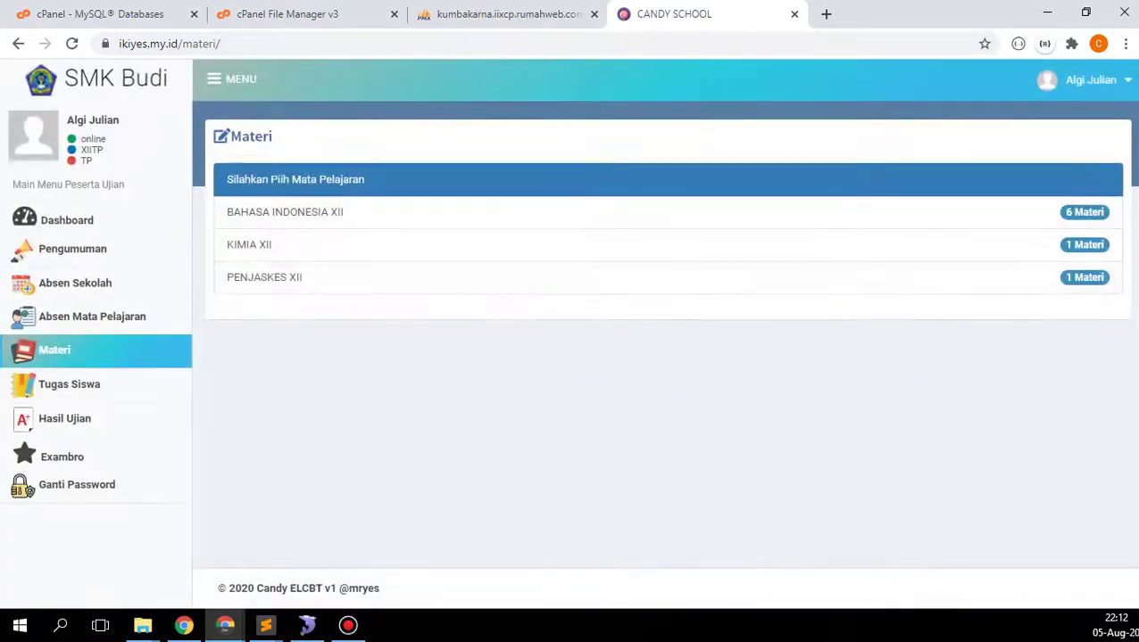
left_click(250, 279)
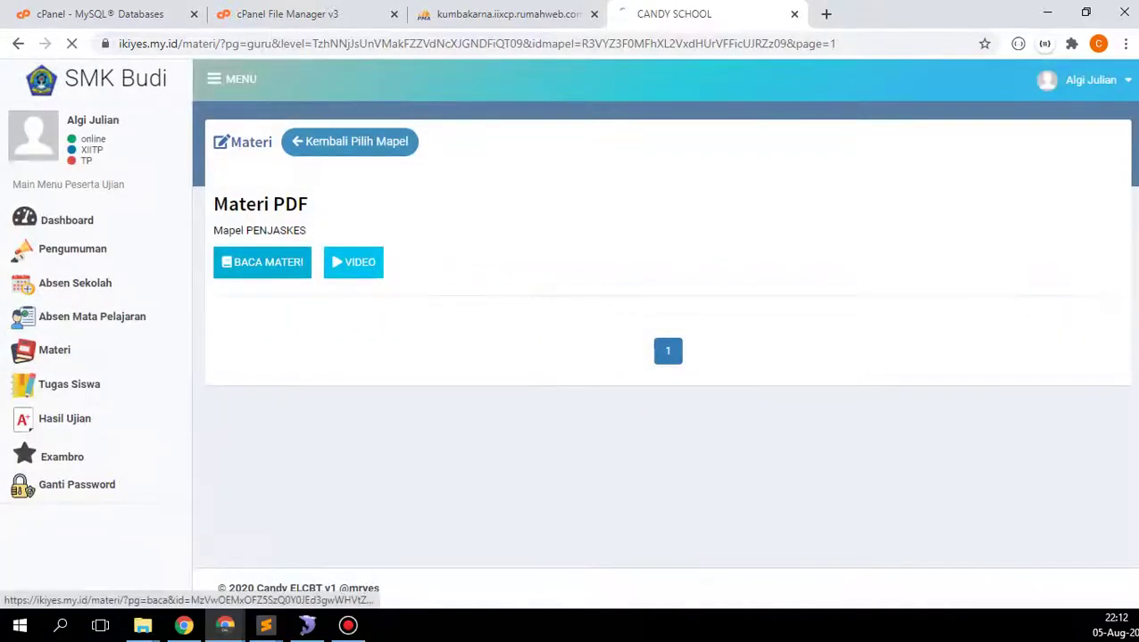
left_click(263, 263)
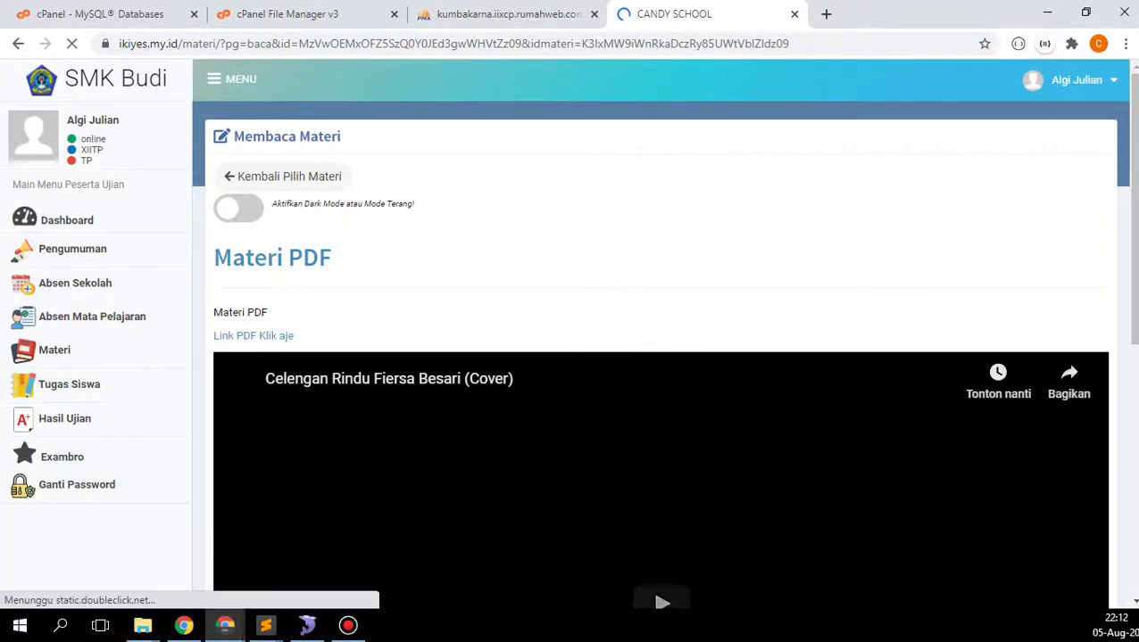
scroll(653, 363, "down", 6)
scroll(657, 99, "up", 6)
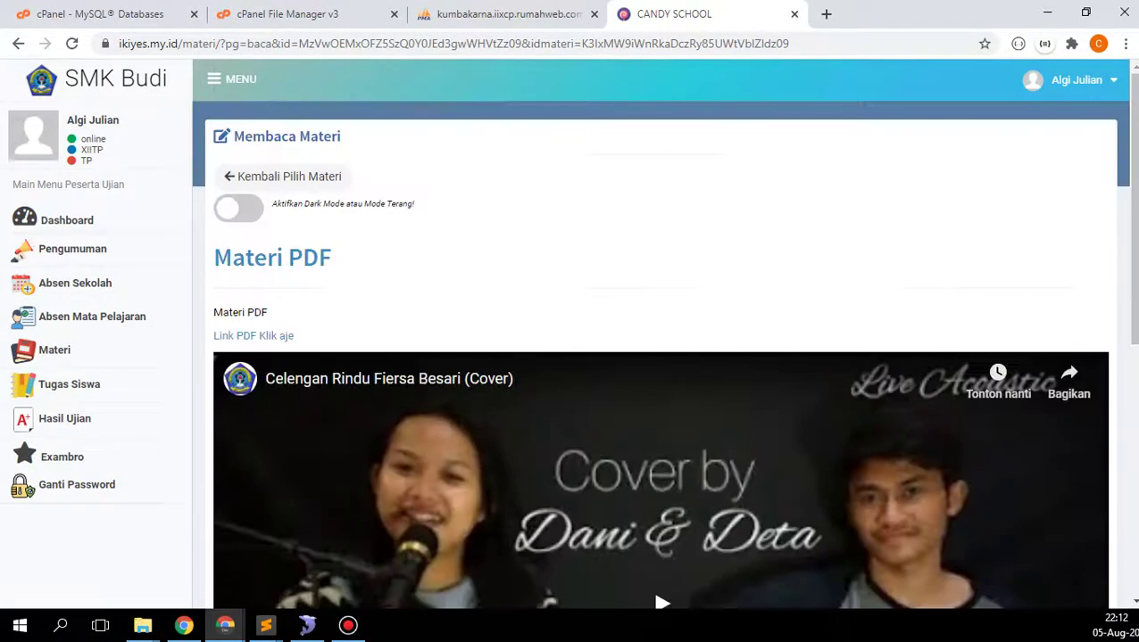
scroll(660, 357, "down", 5)
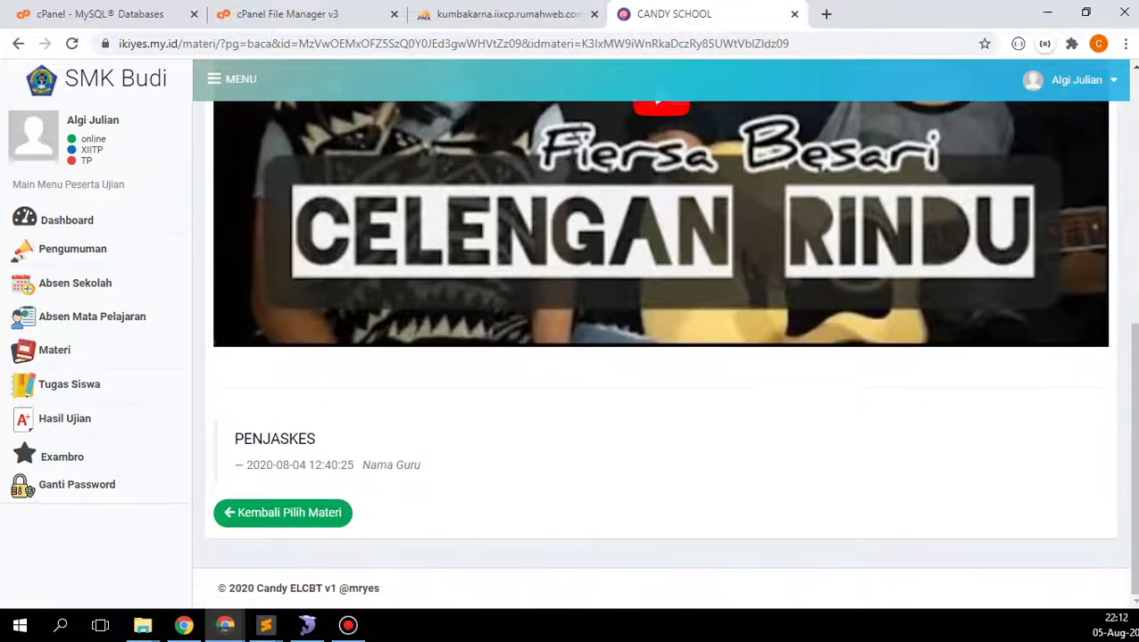
scroll(658, 99, "up", 6)
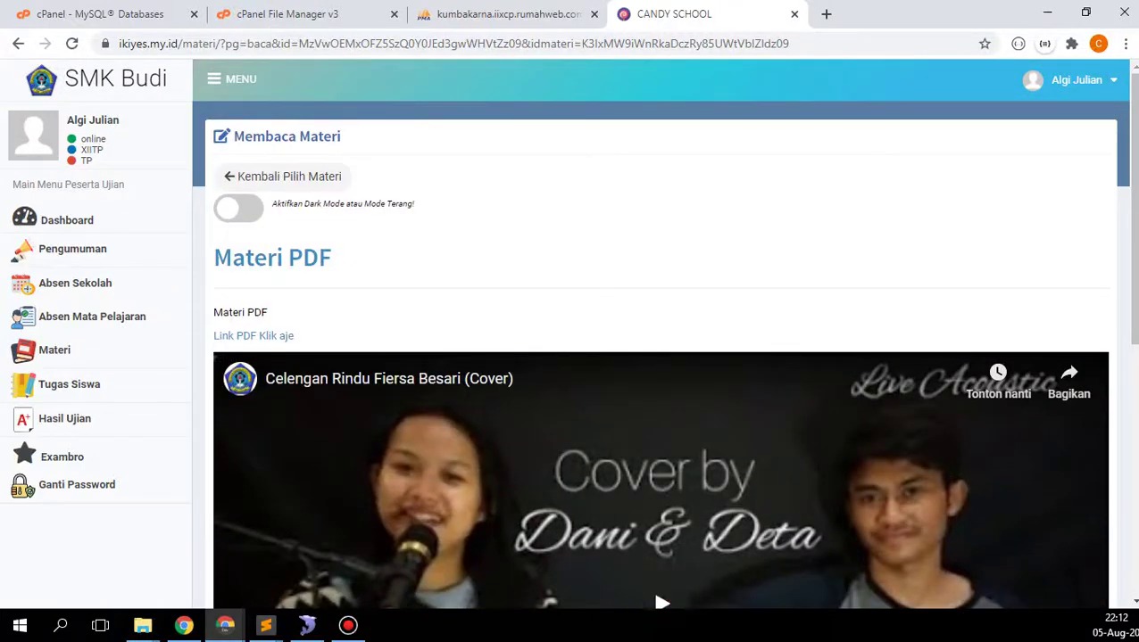
right_click(775, 201)
Preview the reading page in responsive device view, widen it, then close DevTools and return.
left_click(812, 392)
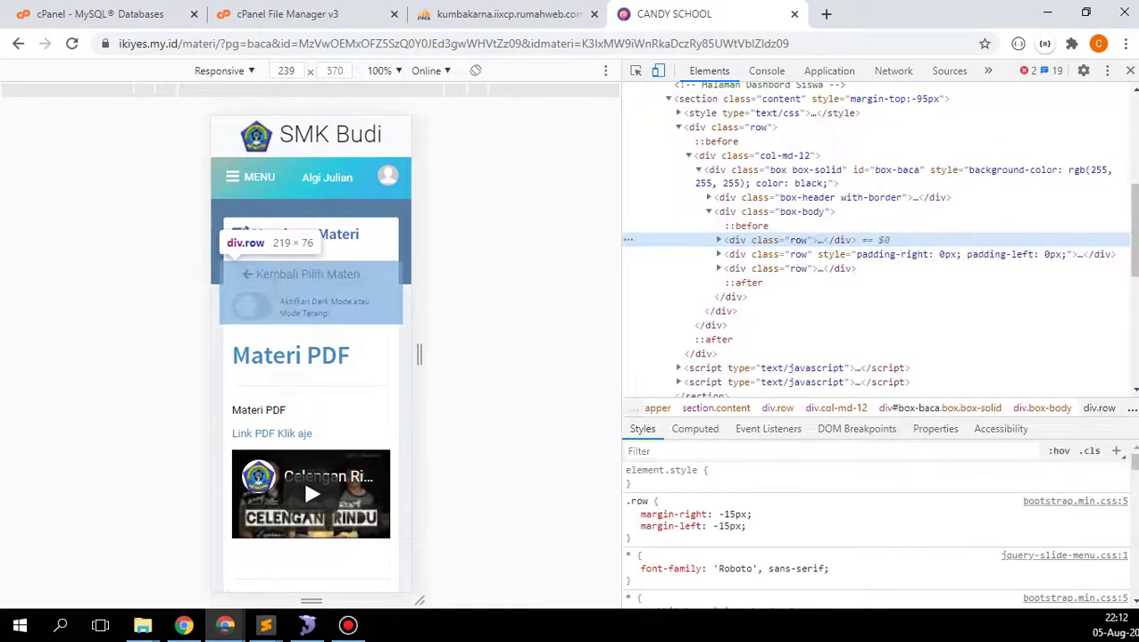
left_click_drag(419, 355, 527, 356)
scroll(311, 357, "down", 3)
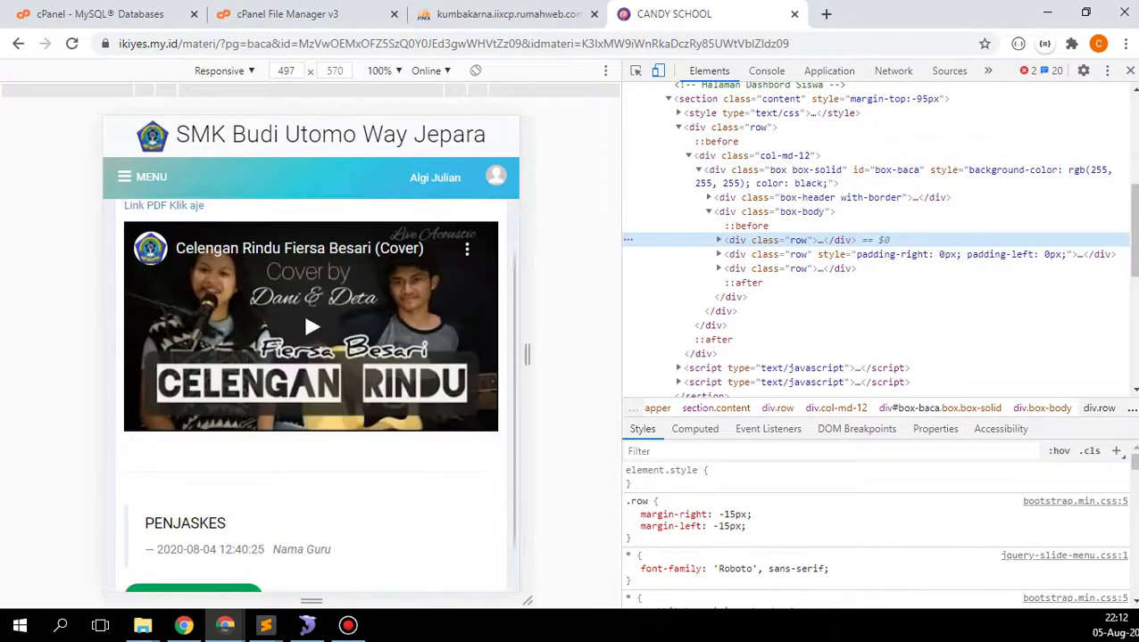
scroll(302, 310, "up", 3)
key("F12")
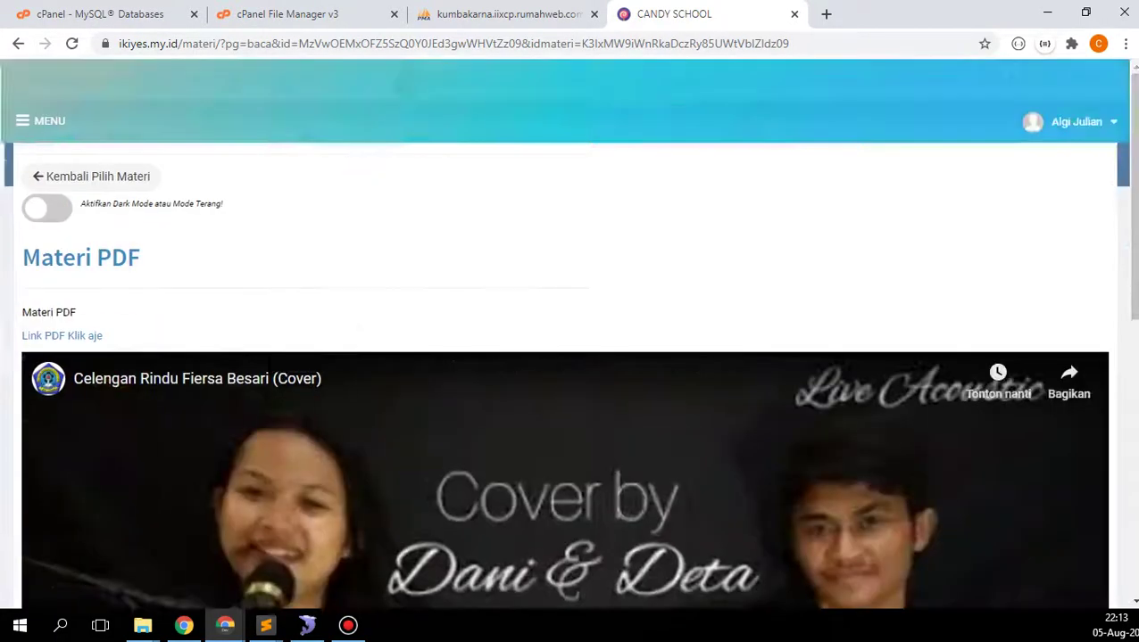
left_click(283, 175)
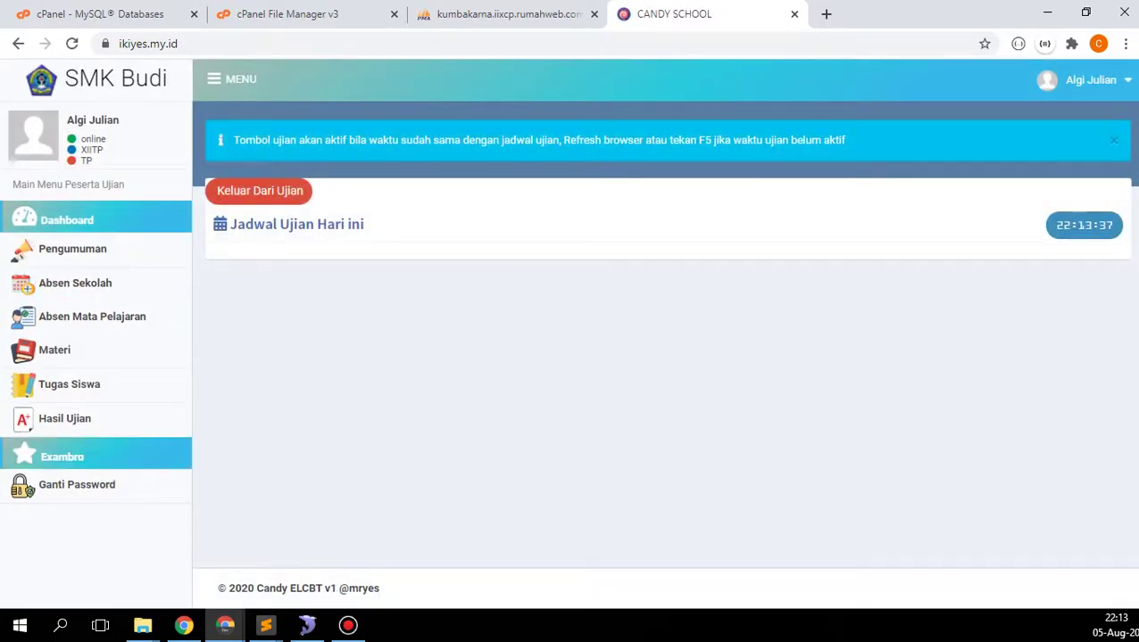
In the private window, log in to the admin panel as admin.
mouse_move(225, 626)
left_click(318, 540)
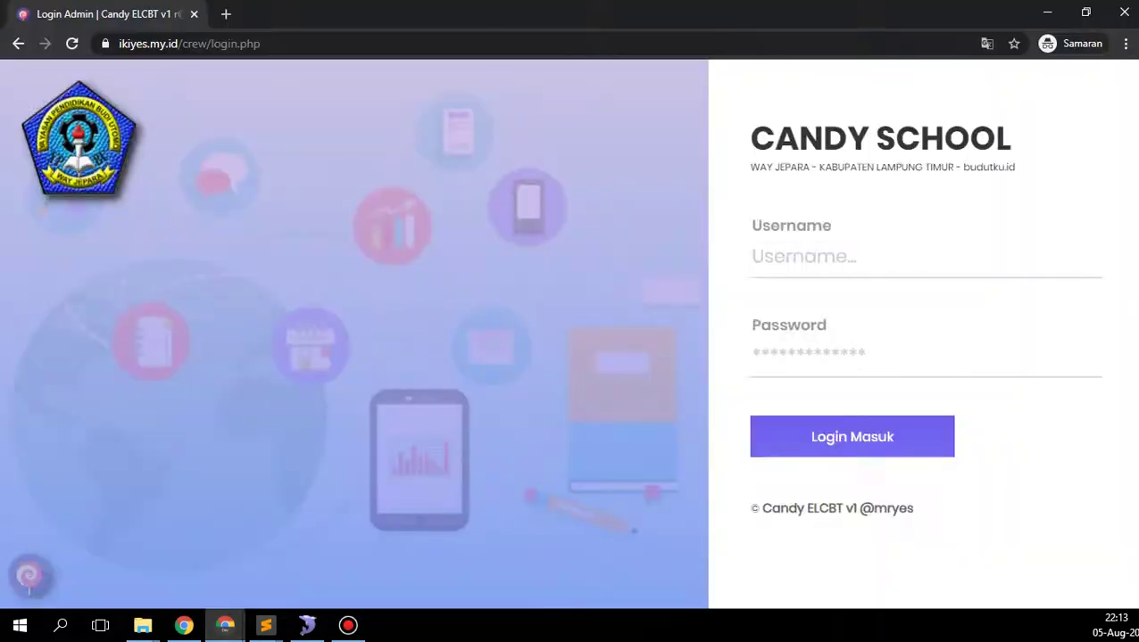
left_click(892, 257)
type("admin")
key("Tab")
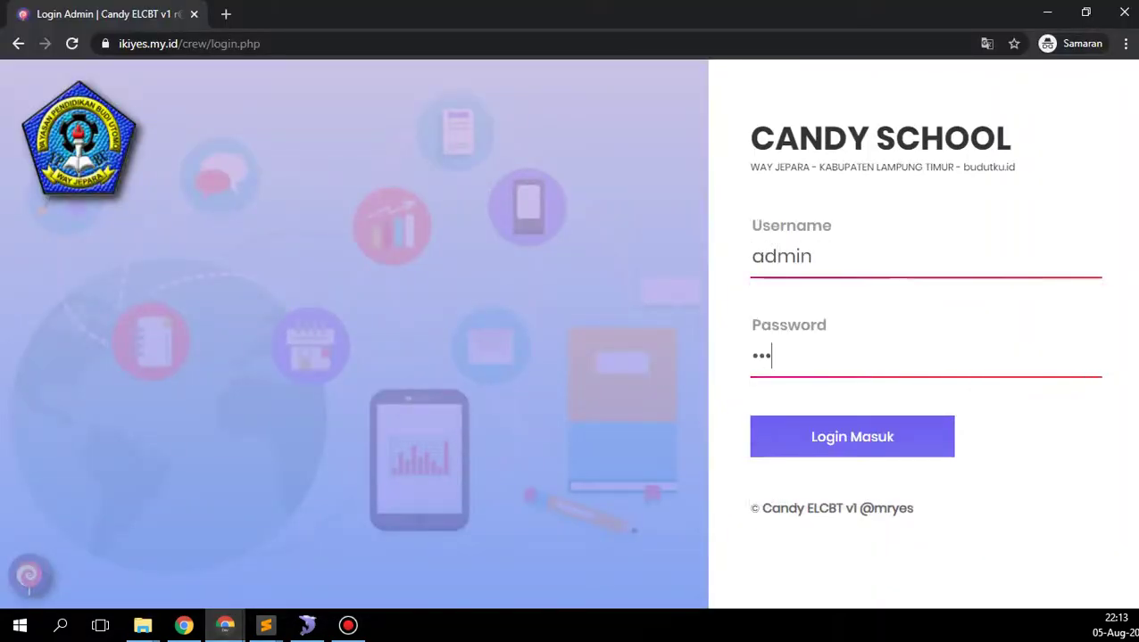
key("Return")
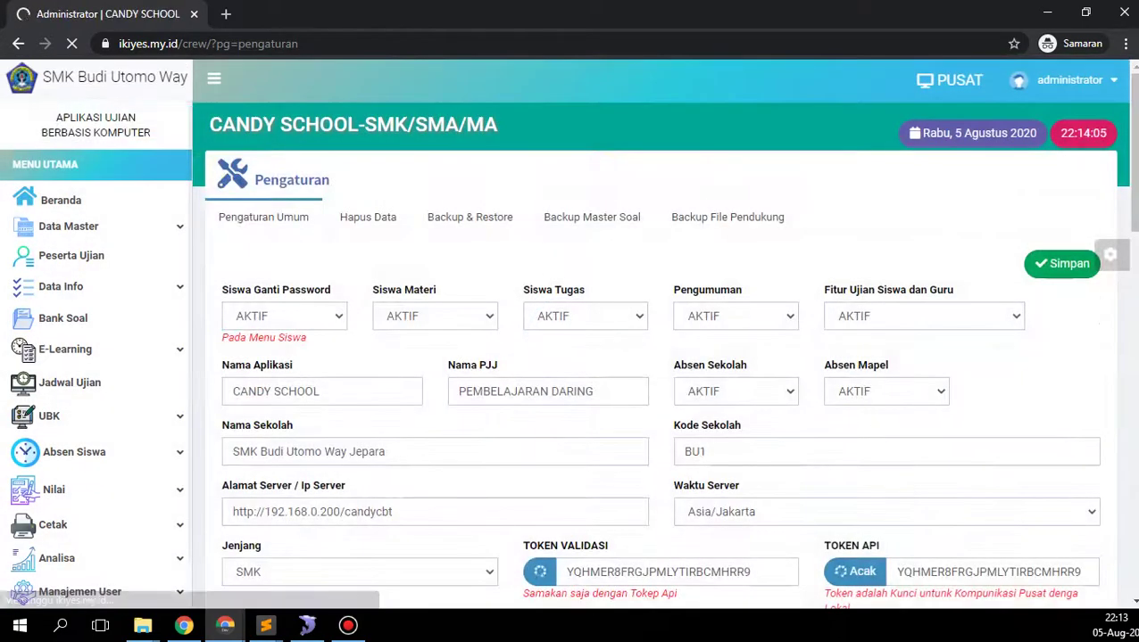
Set Fitur Ujian Siswa dan Guru to TIDAK and save the settings.
left_click(923, 316)
left_click(854, 352)
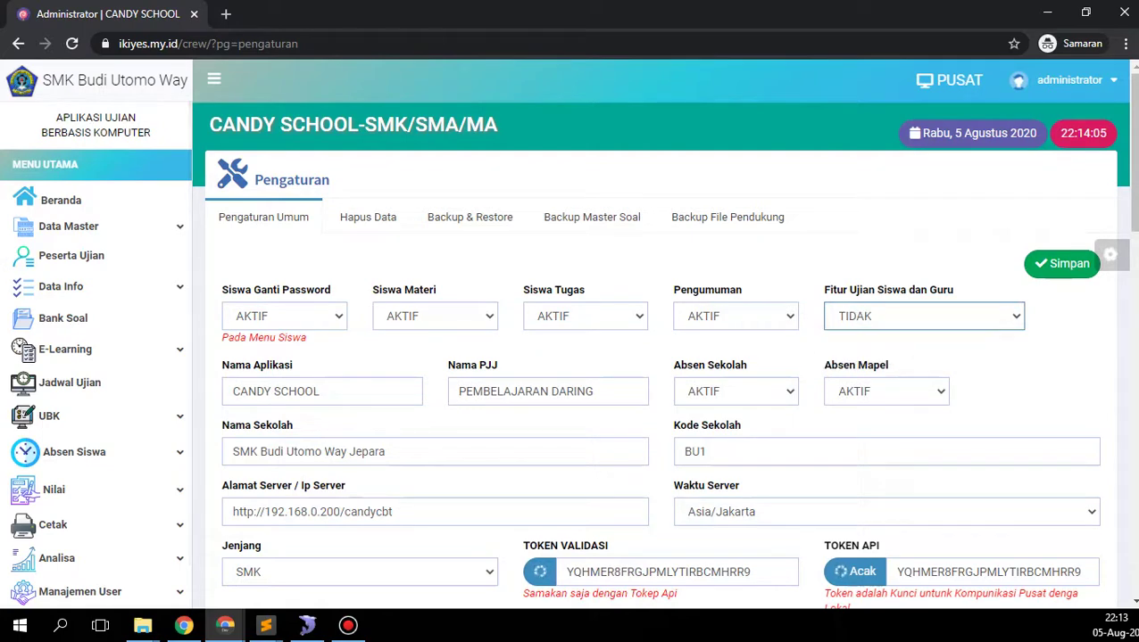
left_click(1062, 263)
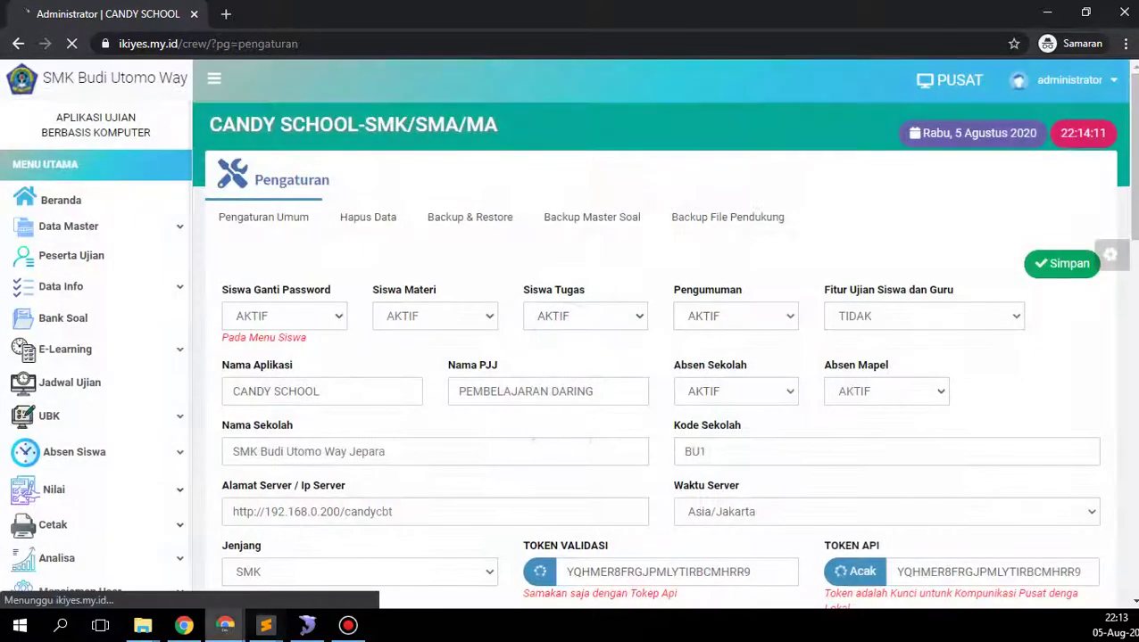
Reload the student dashboard with F5 to confirm the e-learning menu appears.
mouse_move(225, 626)
left_click(134, 553)
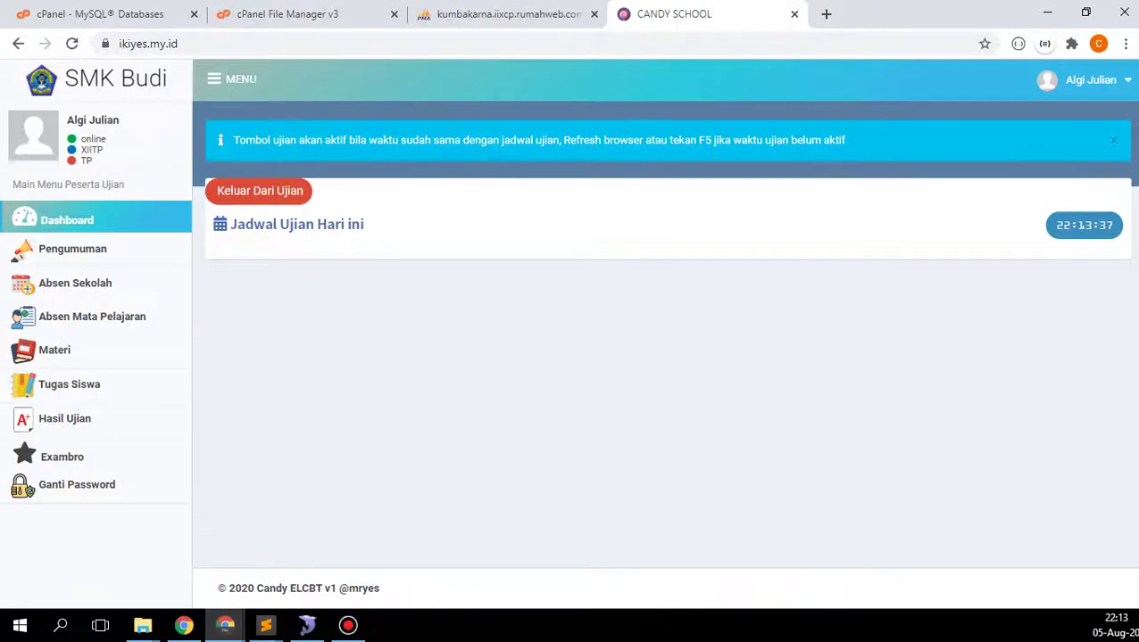
key("F5")
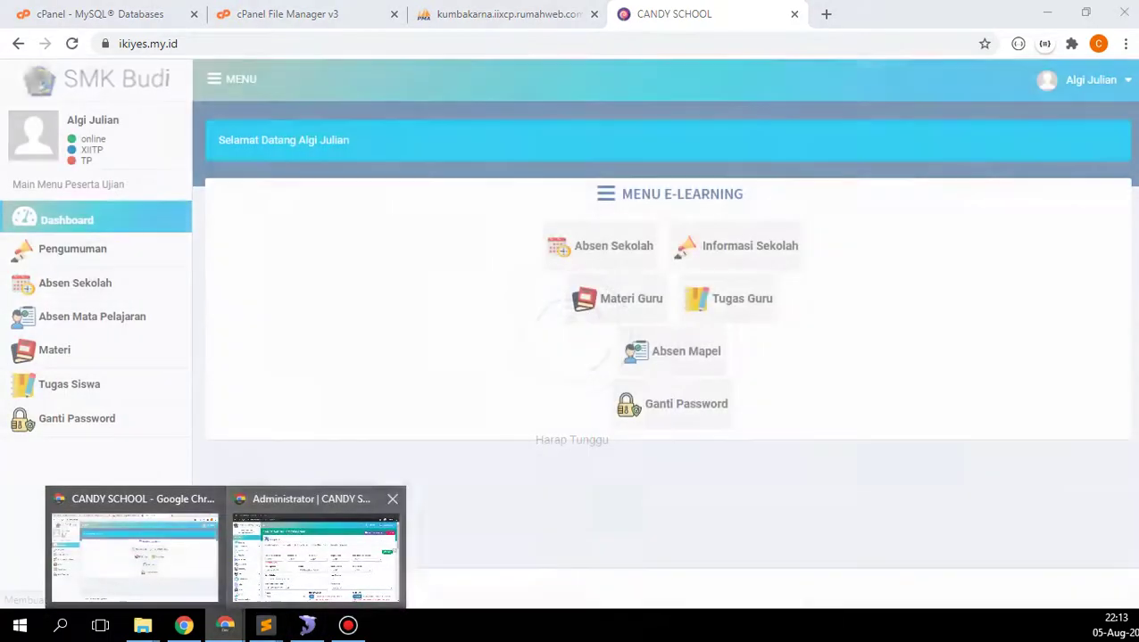
left_click(312, 557)
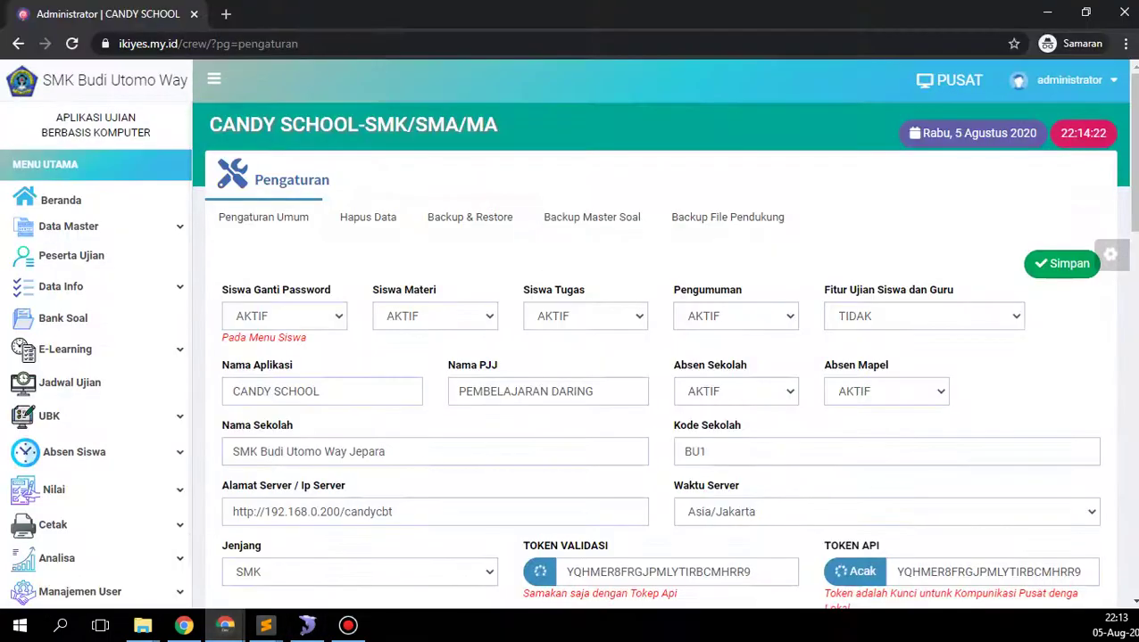
mouse_move(225, 625)
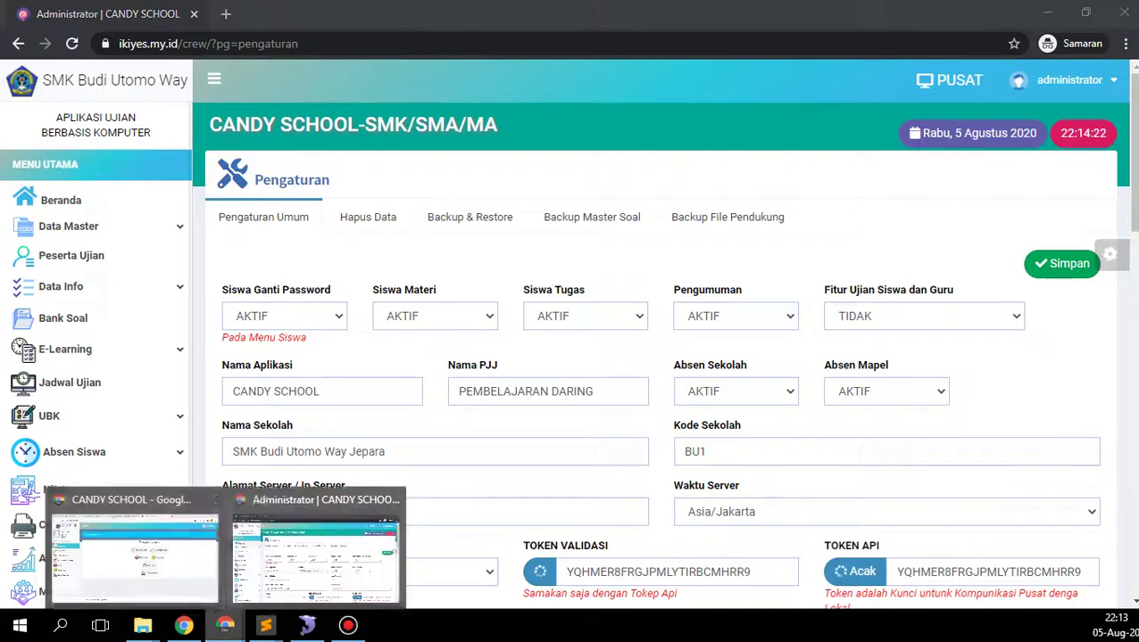
left_click(132, 546)
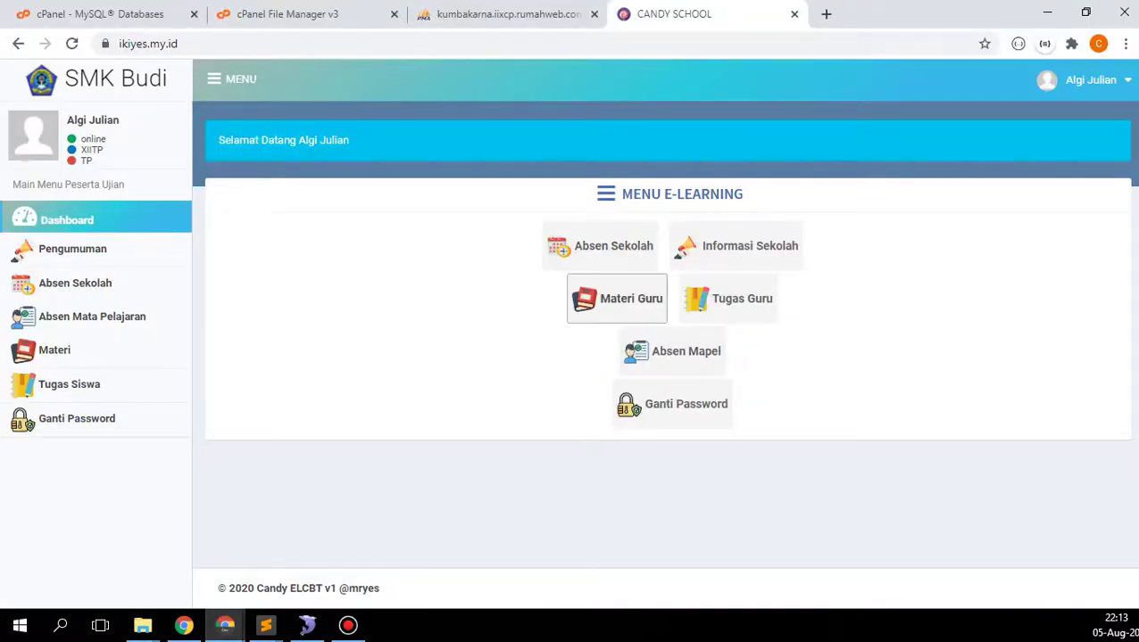
right_click(896, 393)
left_click(933, 586)
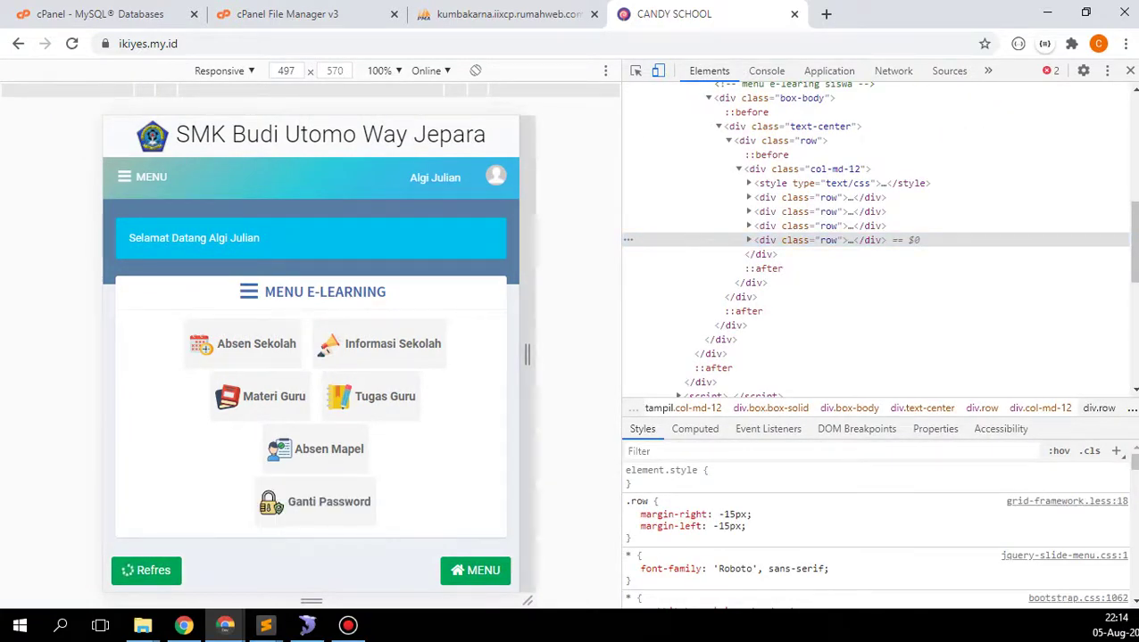
left_click_drag(526, 354, 466, 354)
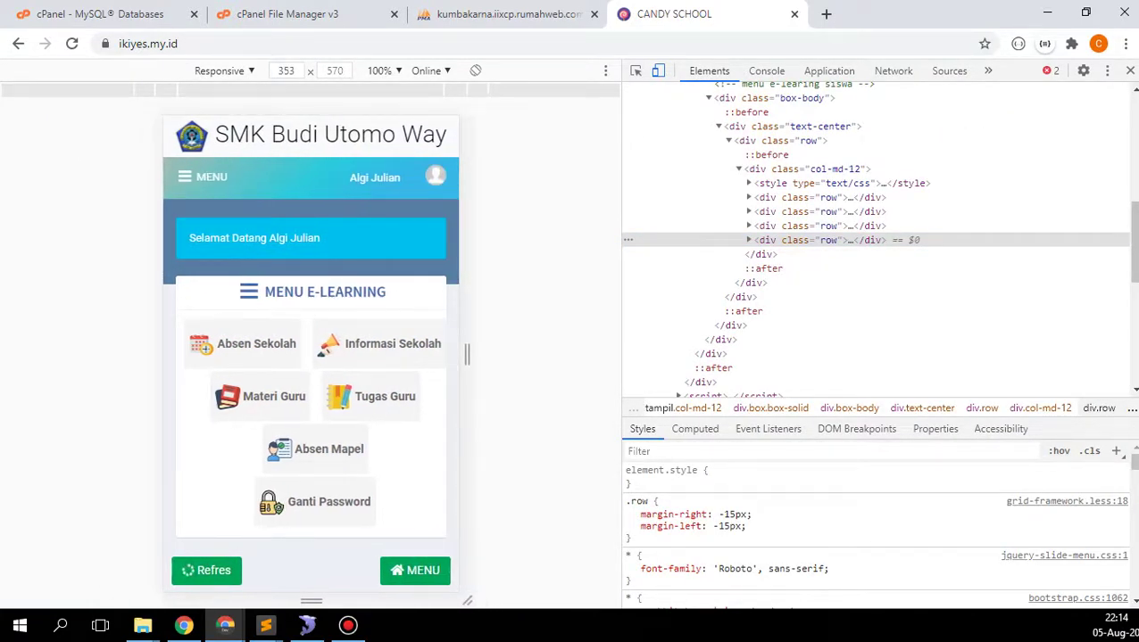
left_click(242, 344)
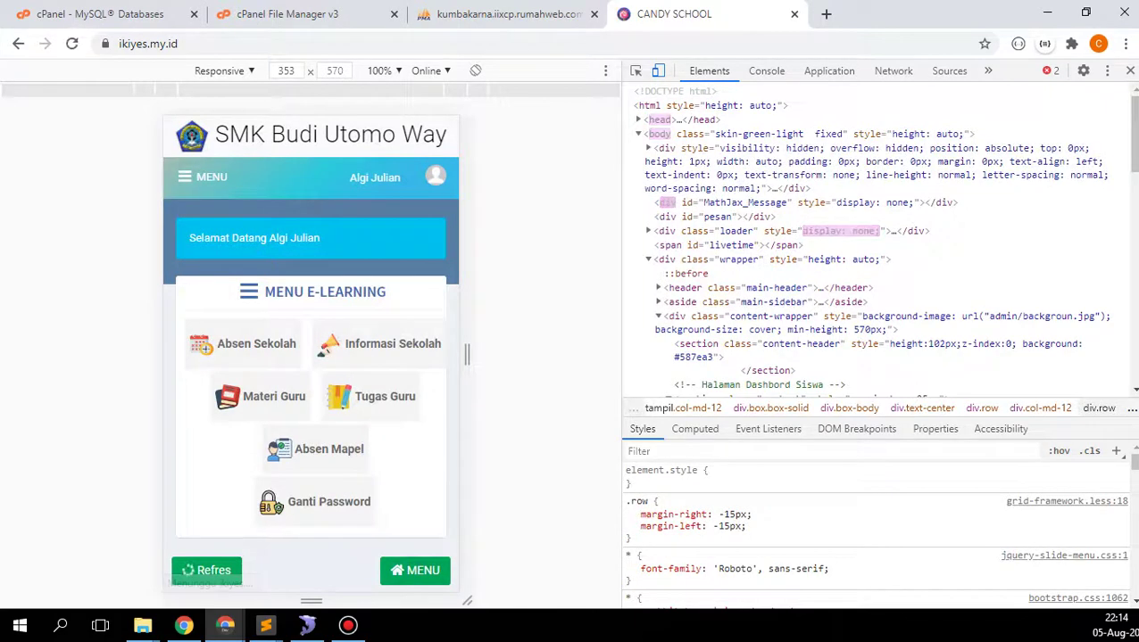
left_click(261, 396)
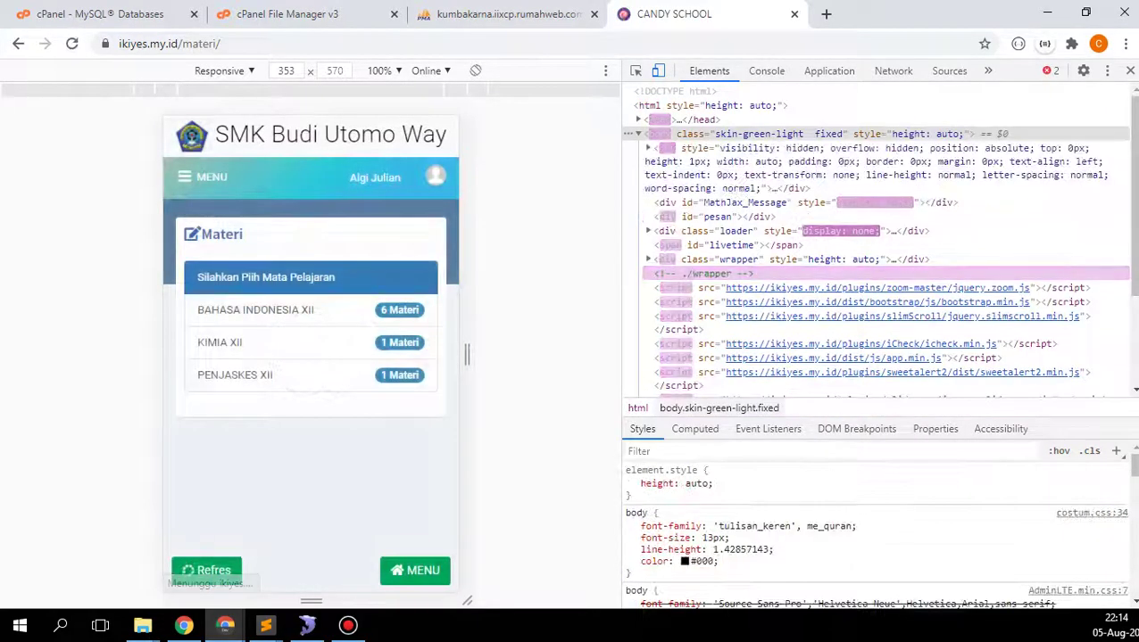
left_click(235, 375)
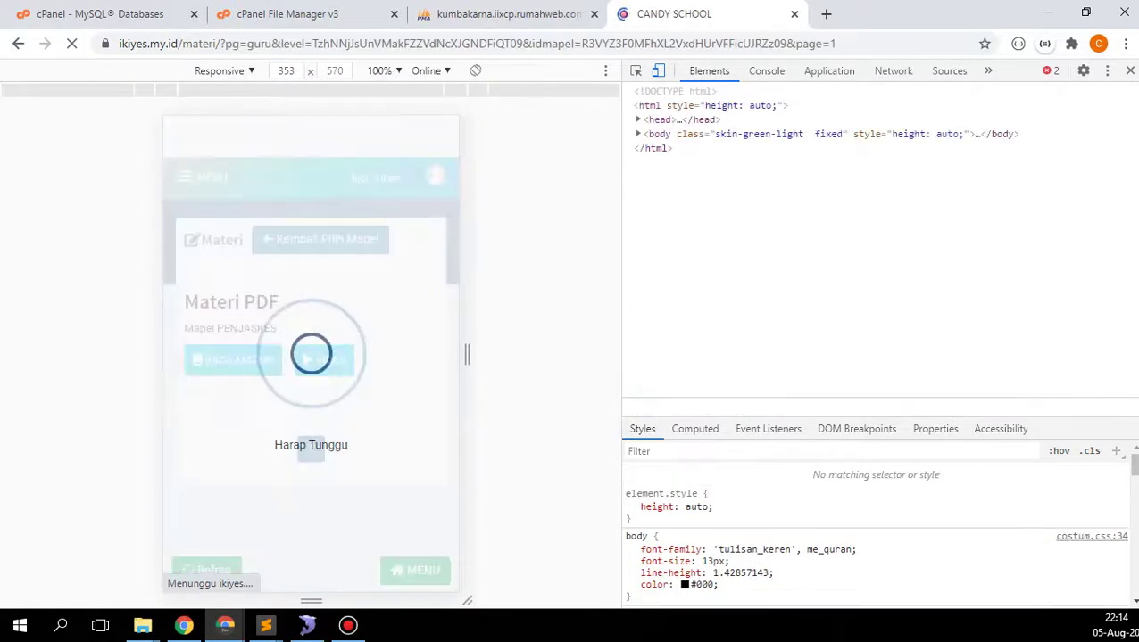
left_click(233, 360)
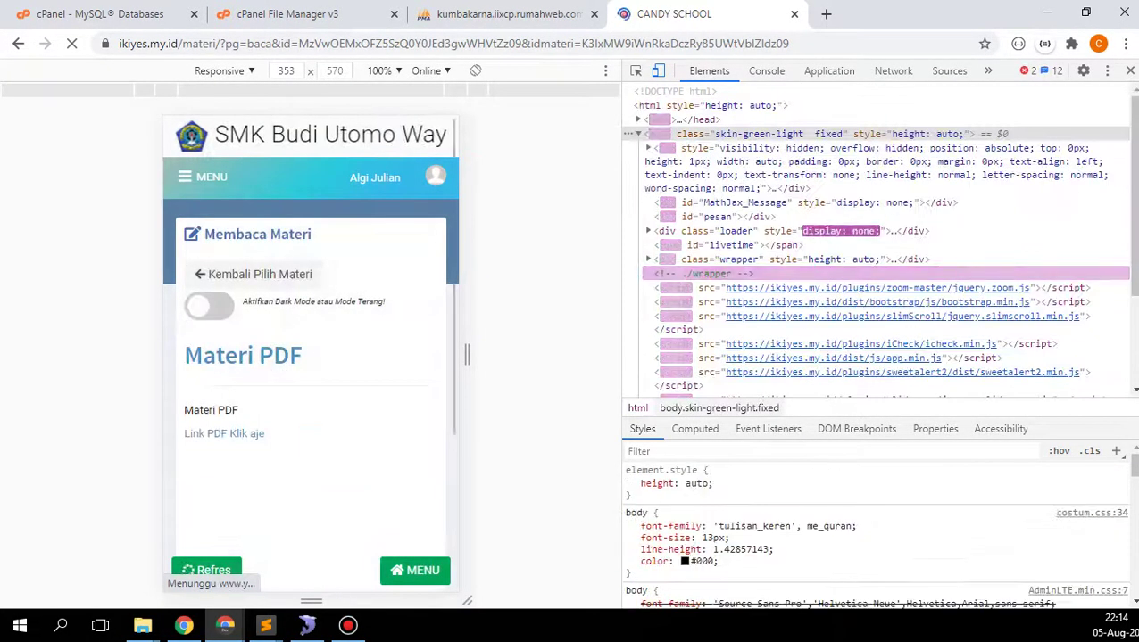
scroll(310, 374, "down", 1)
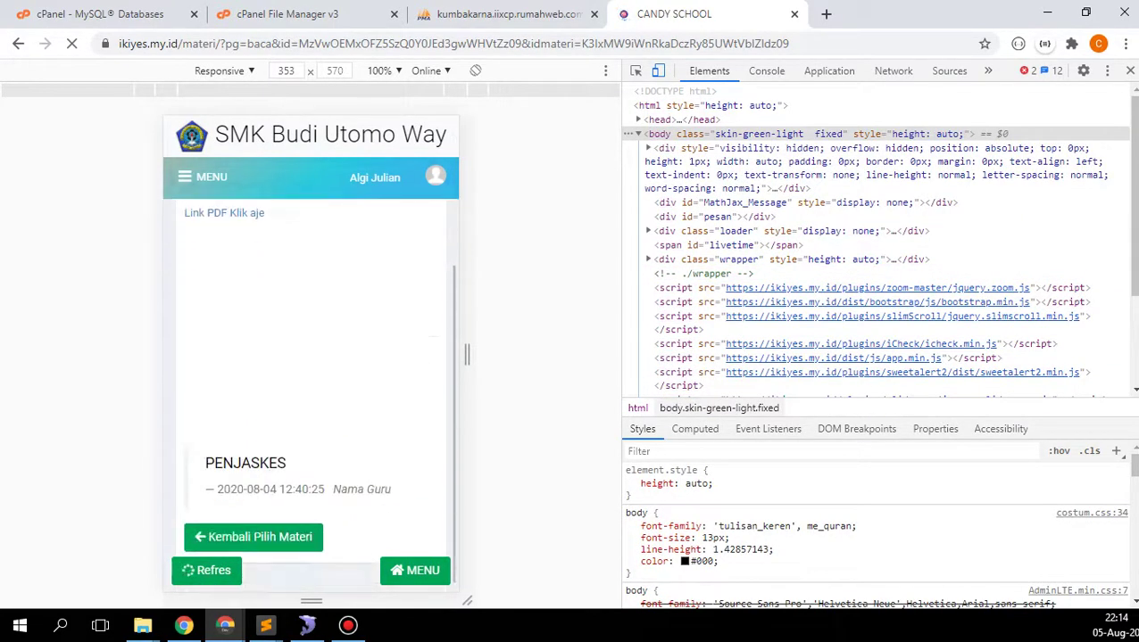
scroll(309, 375, "up", 3)
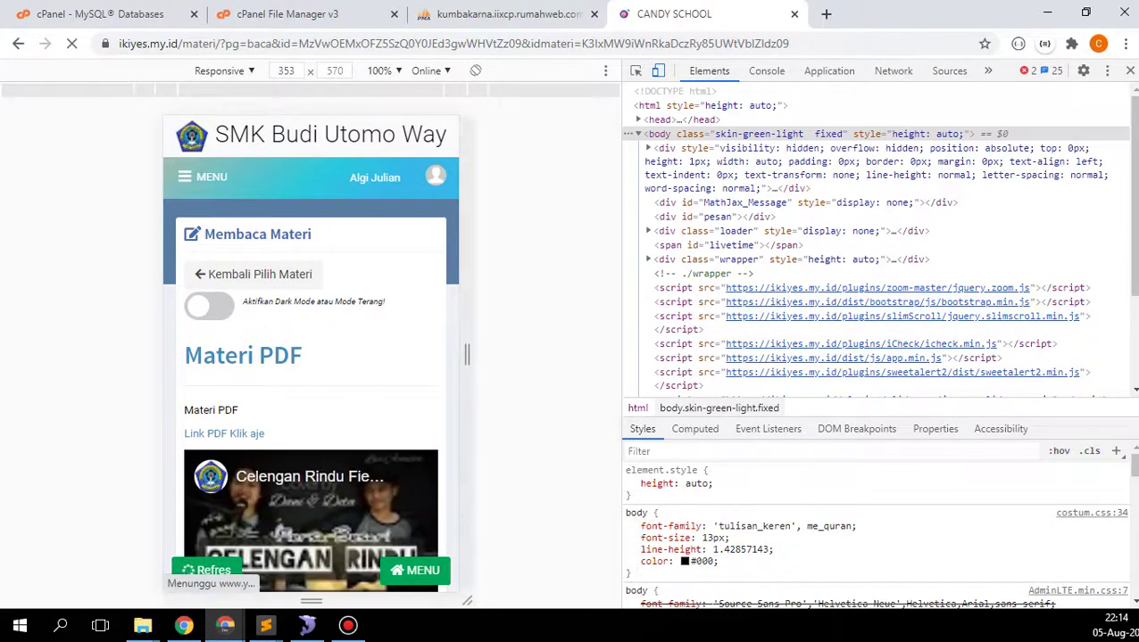
scroll(310, 374, "down", 3)
scroll(310, 375, "up", 3)
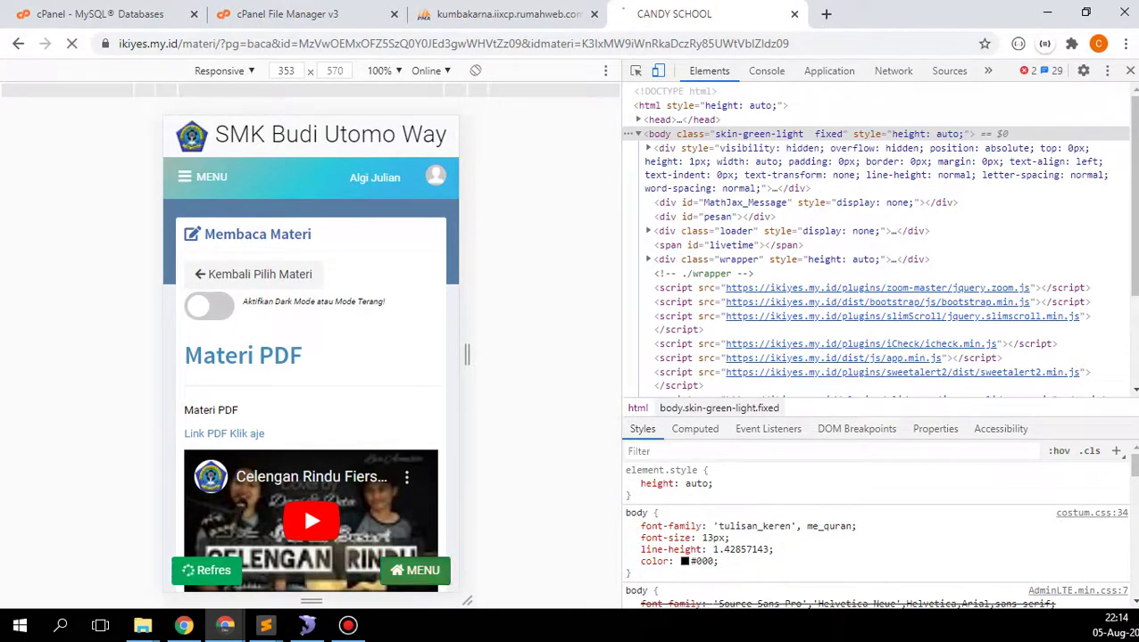
left_click(415, 570)
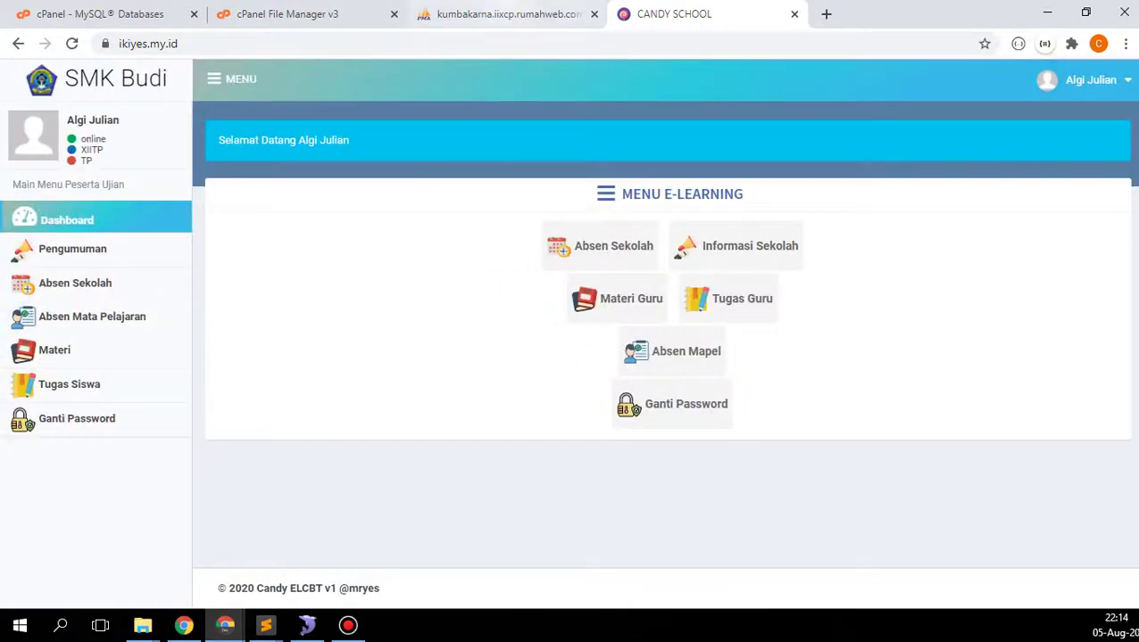
mouse_move(225, 626)
left_click(335, 564)
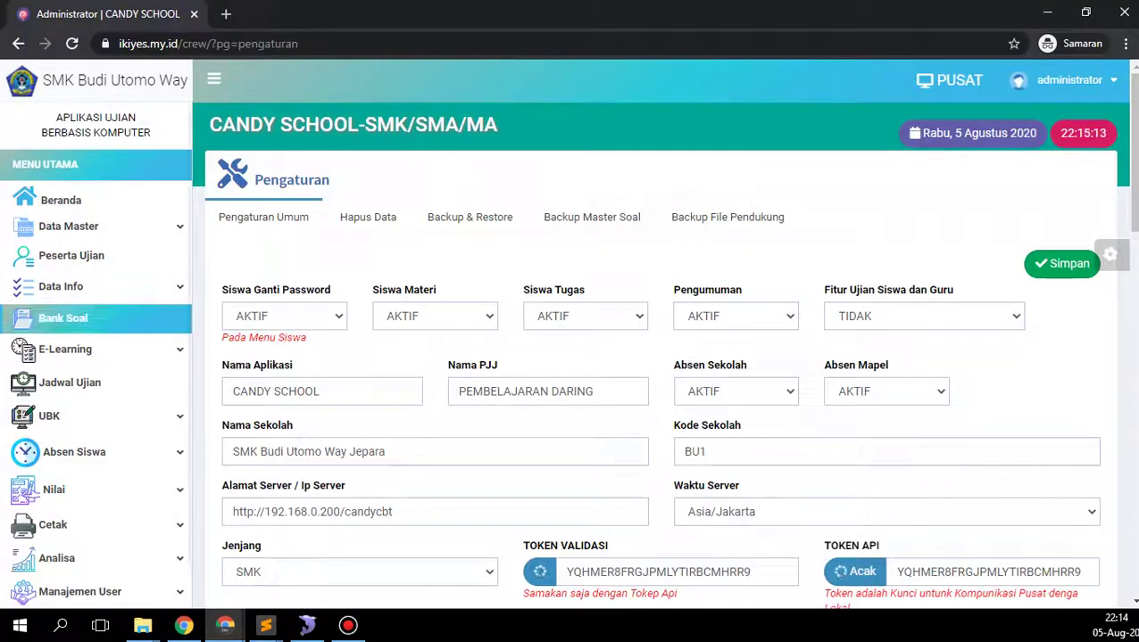
left_click(74, 451)
left_click(54, 349)
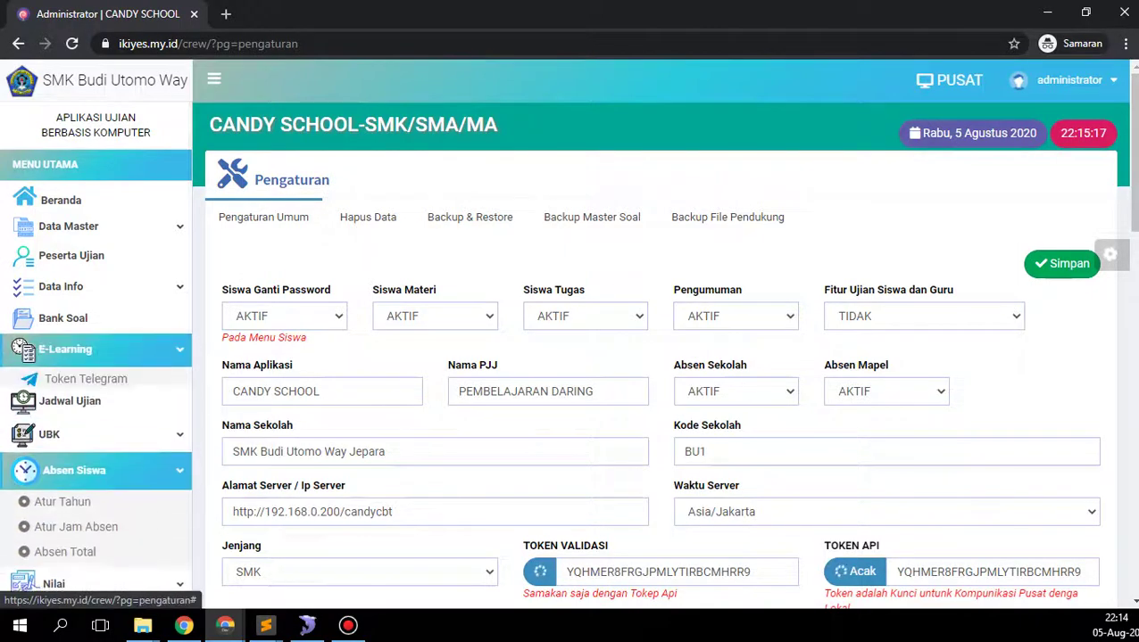
left_click(53, 373)
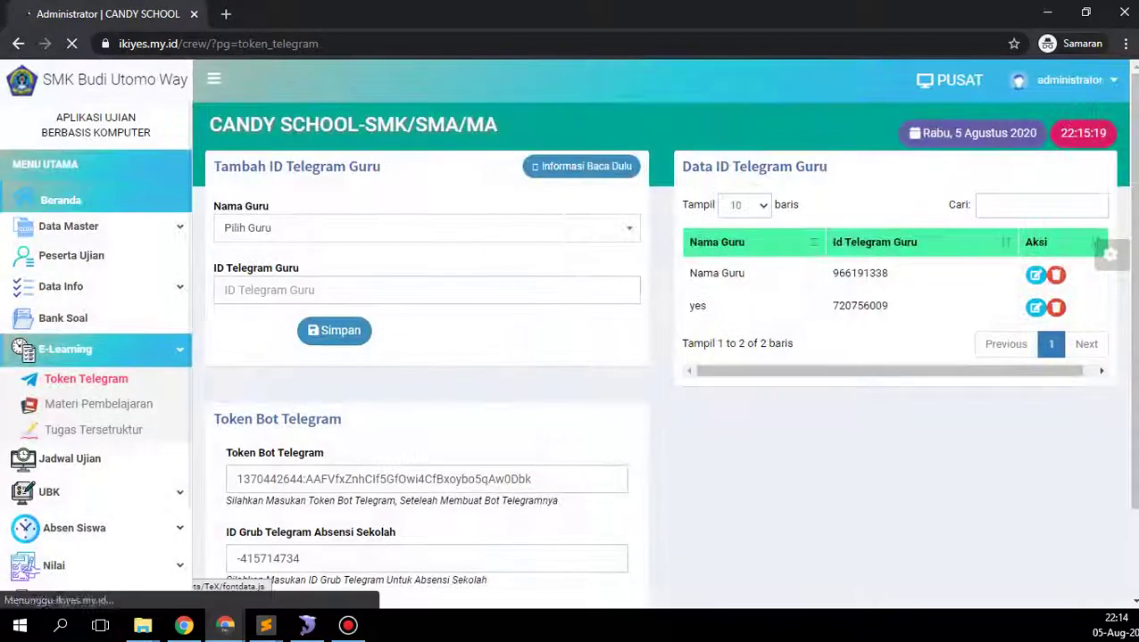
left_click(60, 200)
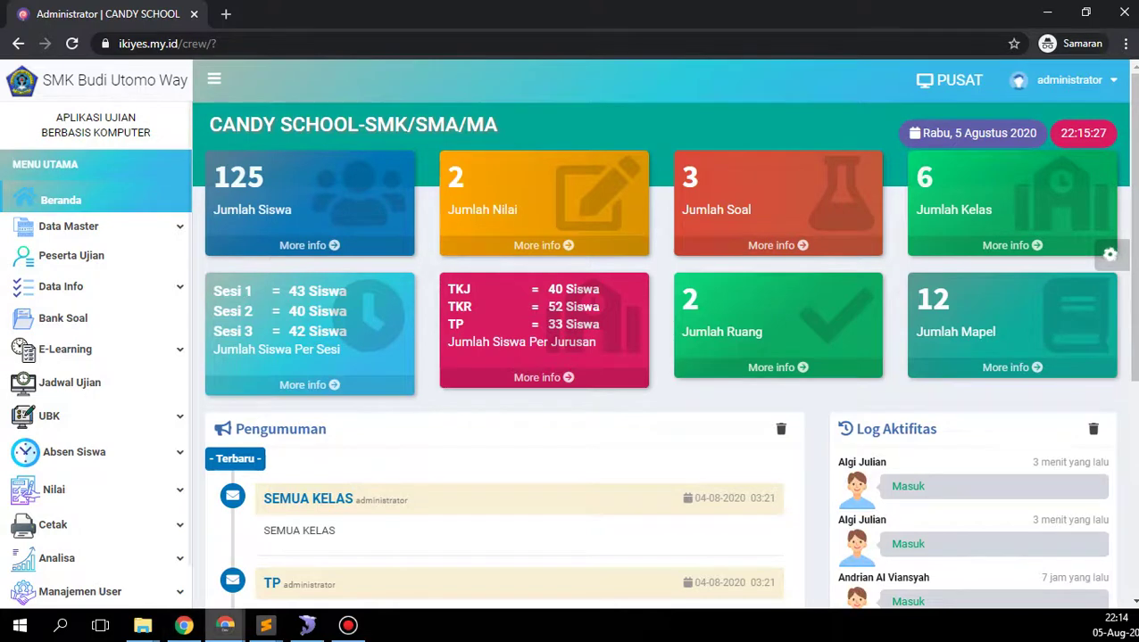
mouse_move(224, 624)
left_click(140, 546)
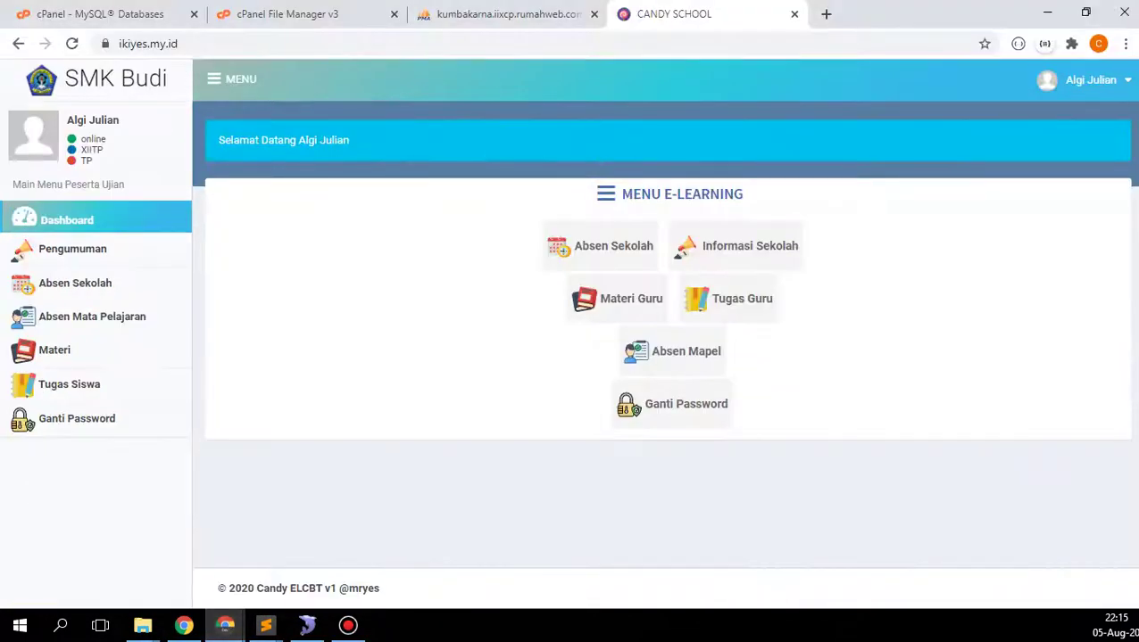